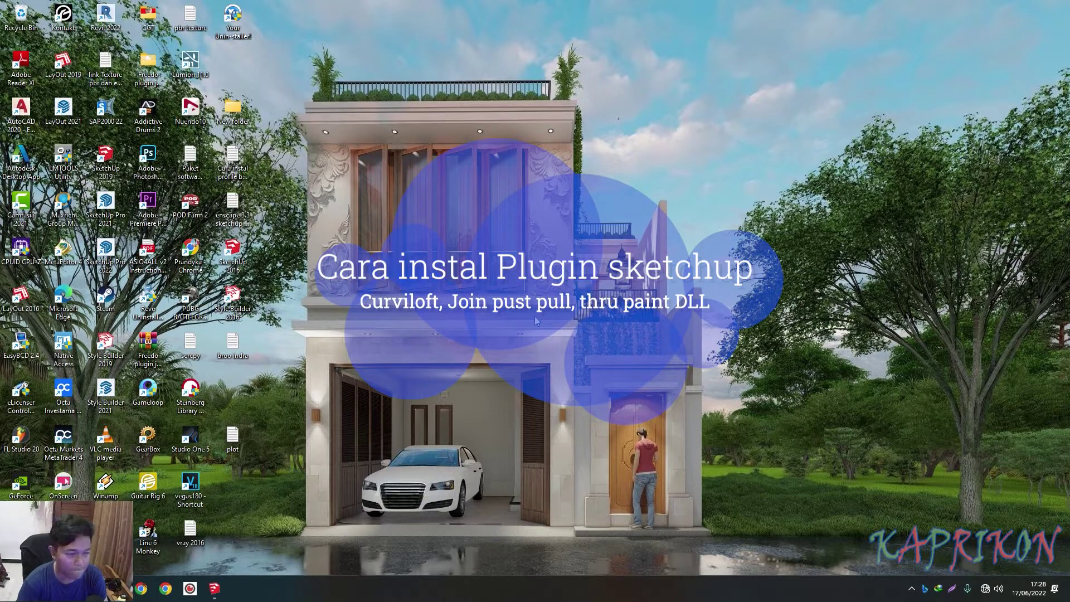
- Refresh the desktop twice, then open the Fredo plugin jhs powerbar folder
right_click(495, 265)
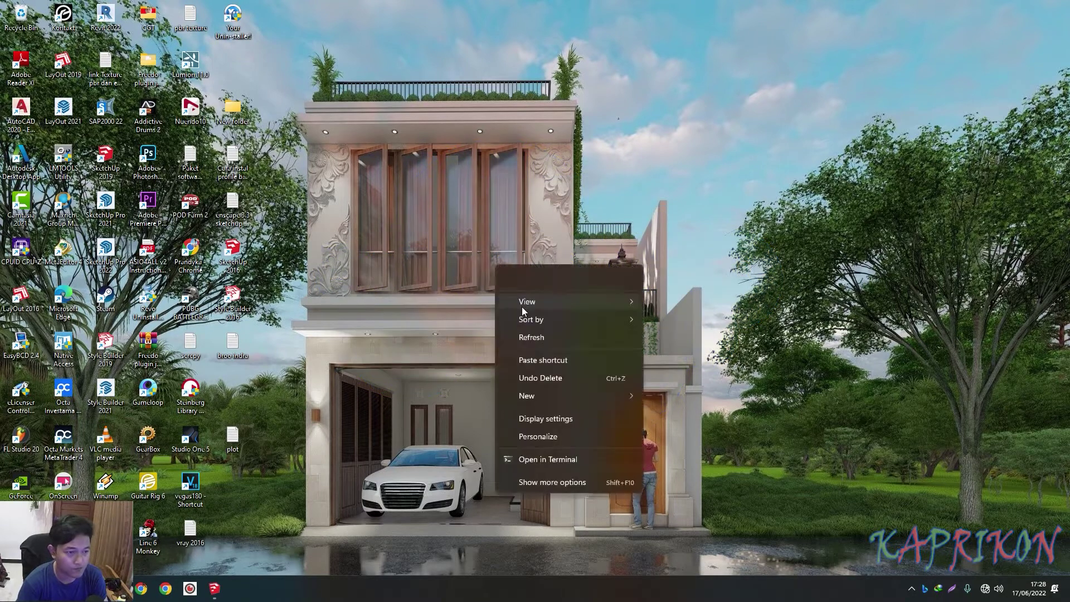
click(523, 337)
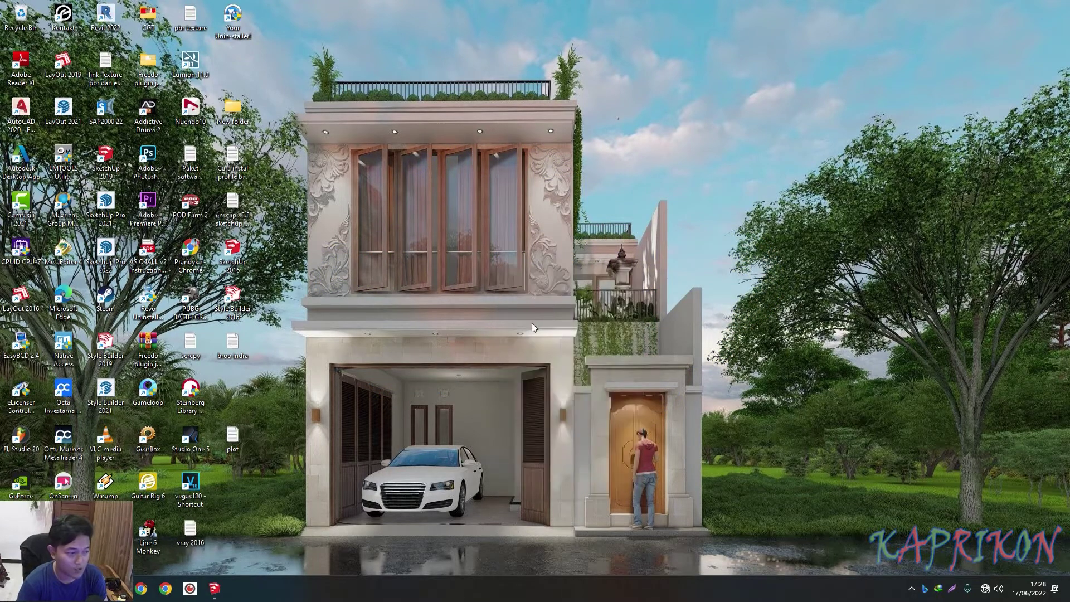
right_click(510, 302)
click(542, 370)
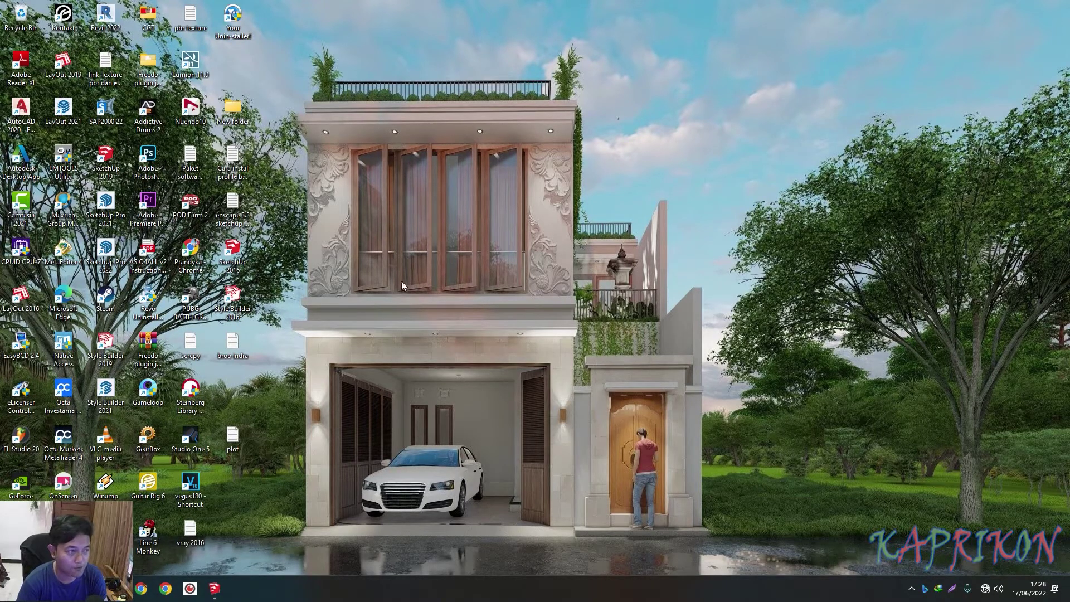
click(148, 64)
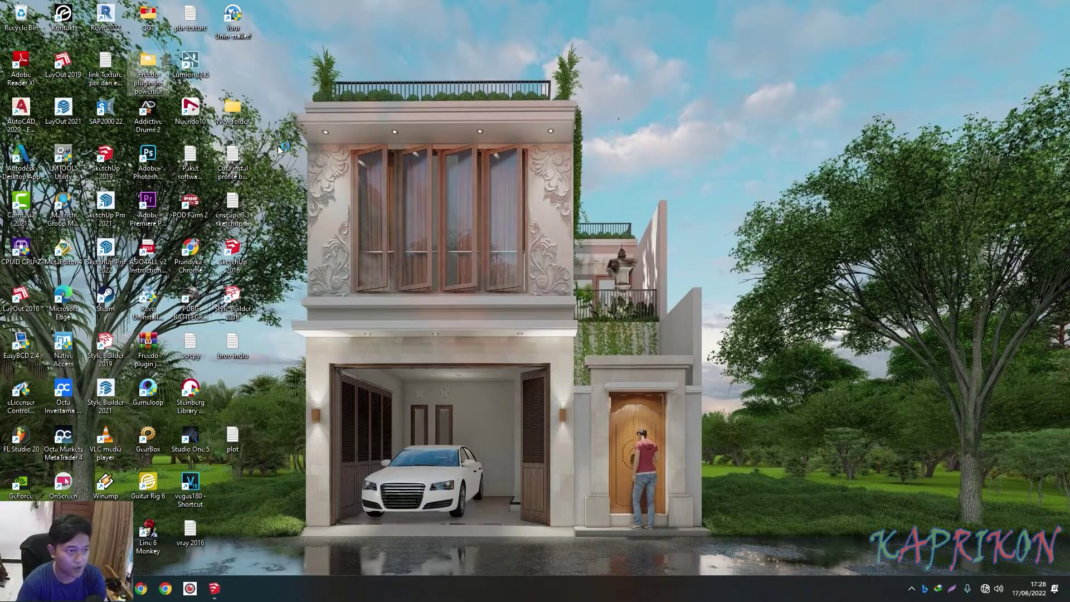
key(Return)
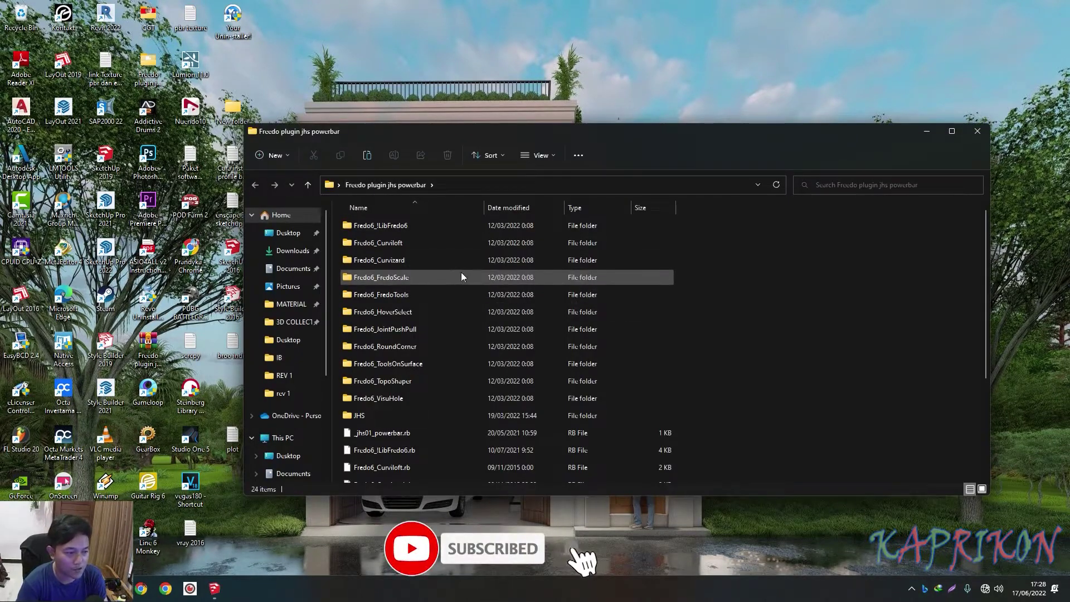
mouse_move(459, 275)
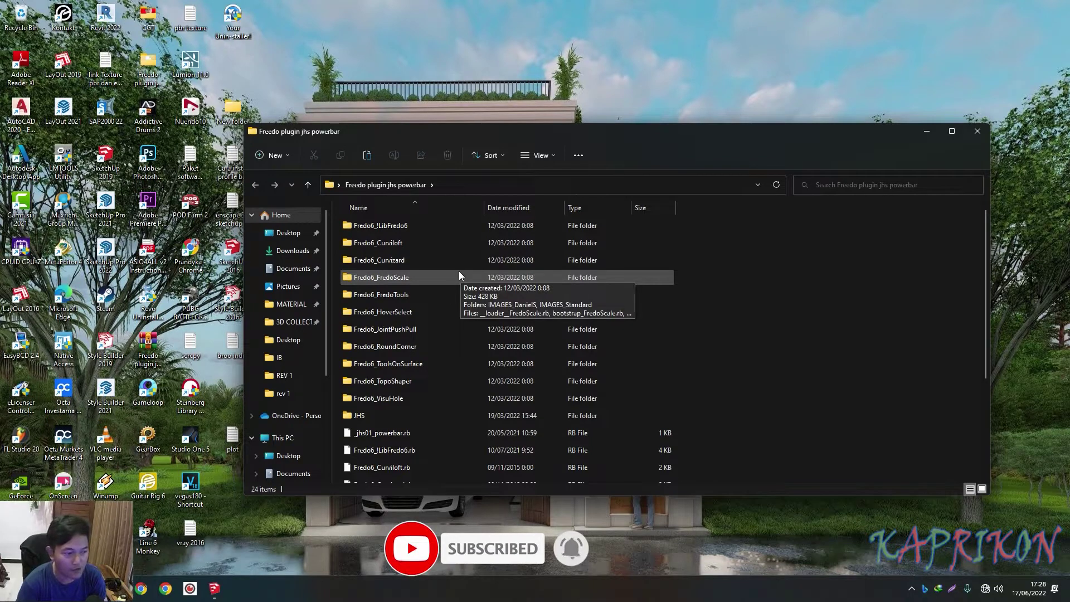
- Scroll through the plugin folder's contents and refresh the desktop twice
scroll(459, 271, down, 3)
scroll(466, 263, up, 3)
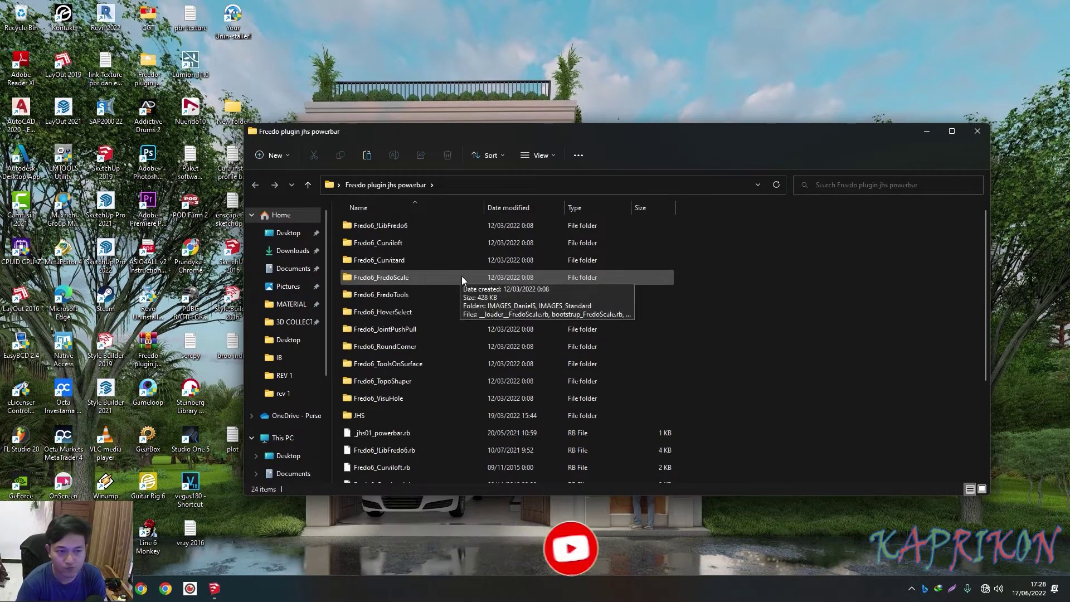
scroll(413, 355, down, 3)
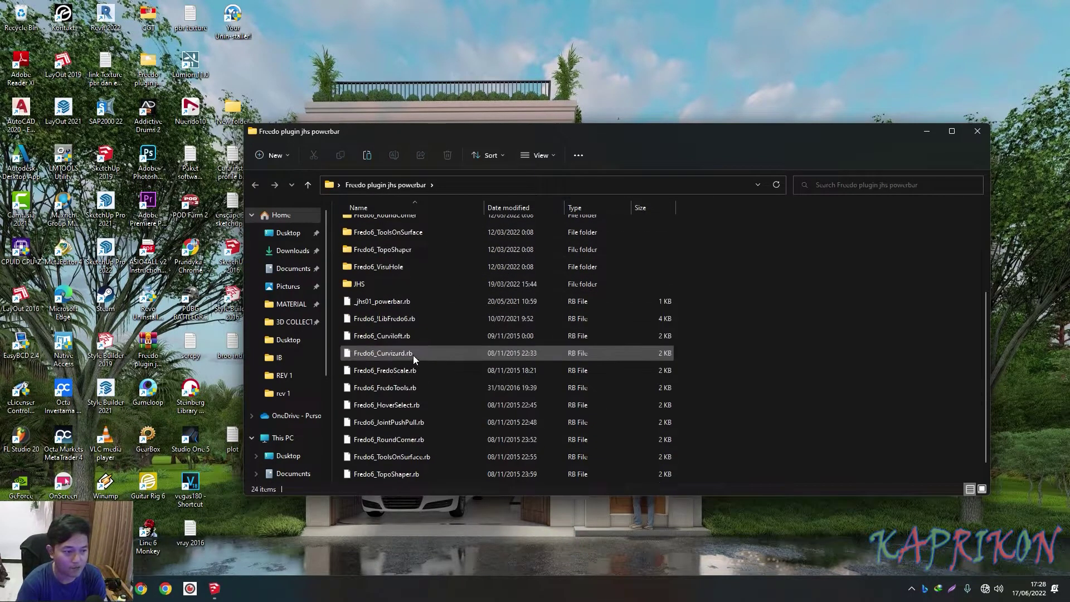
scroll(402, 372, down, 1)
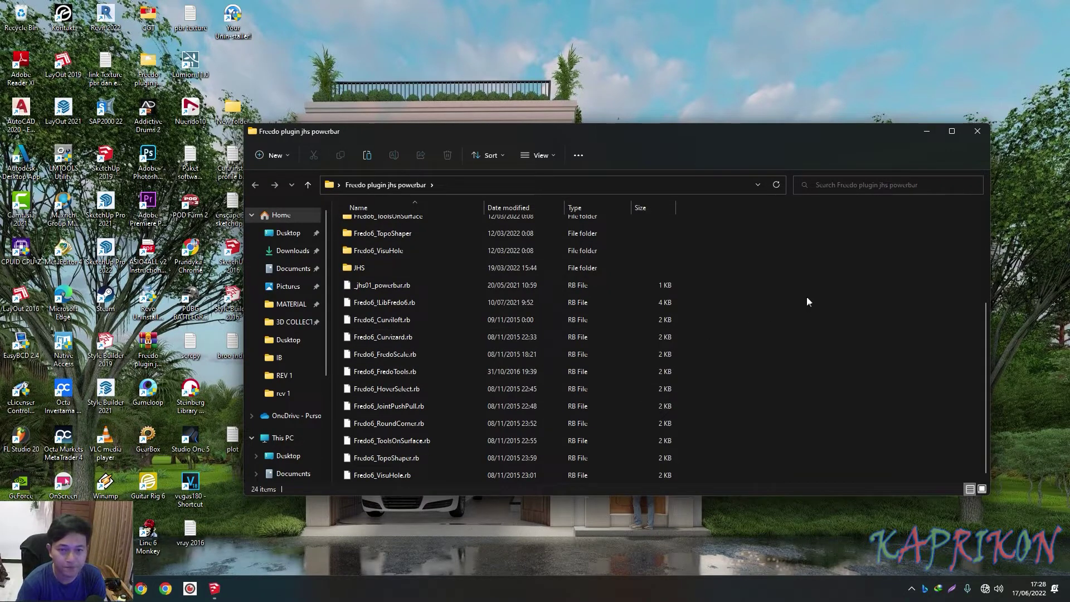
right_click(756, 74)
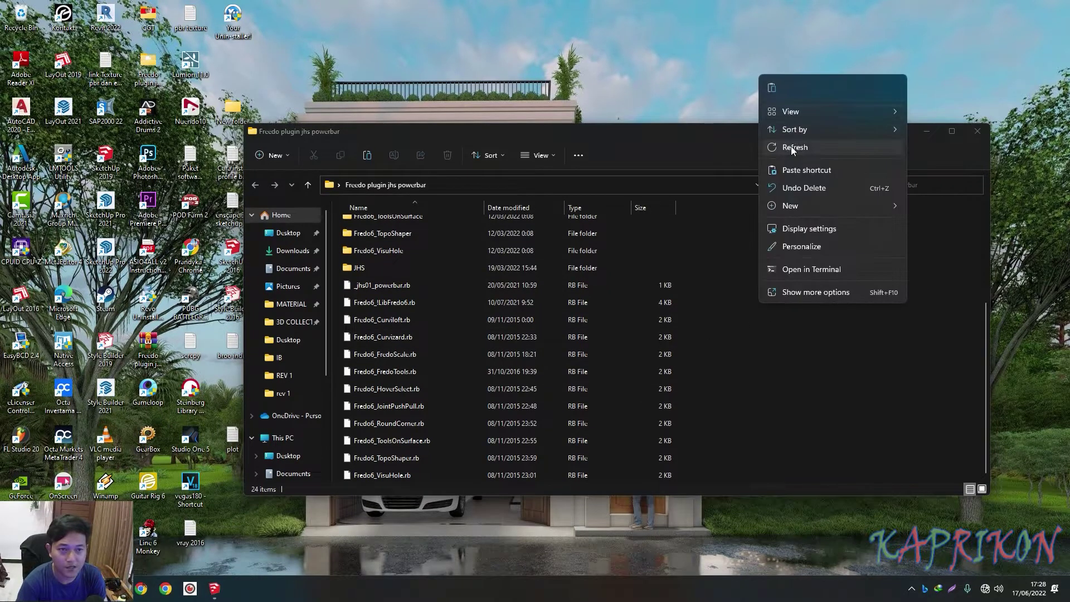
click(791, 146)
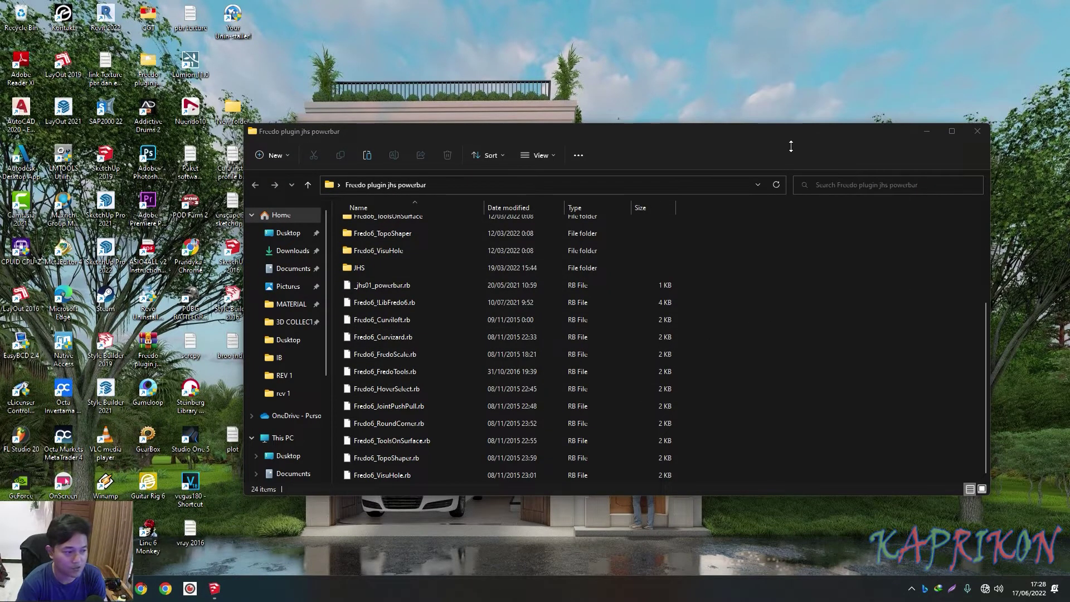
right_click(753, 76)
click(787, 147)
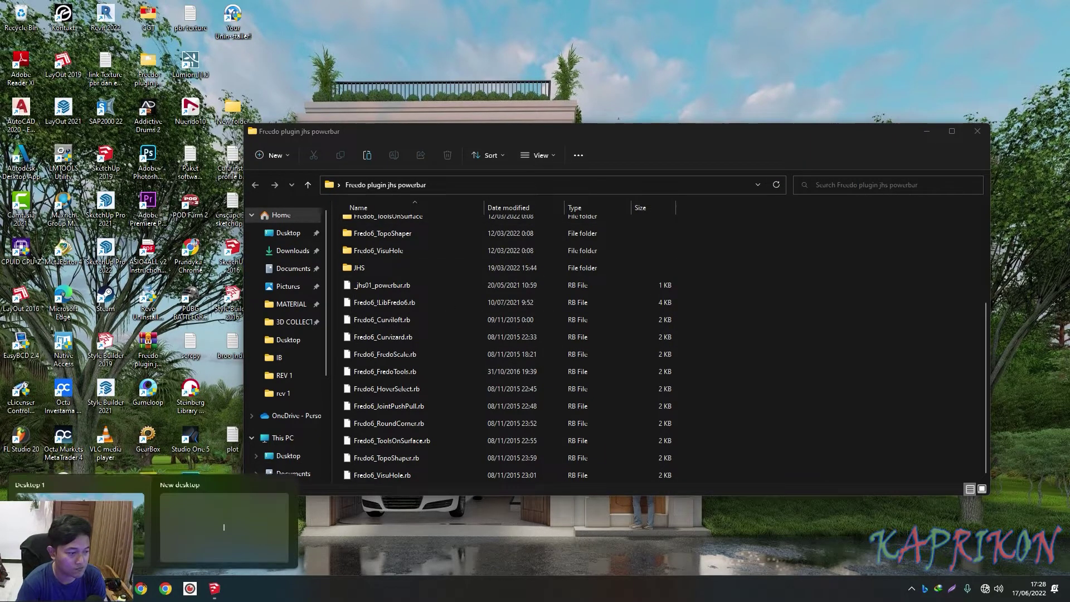
mouse_move(214, 589)
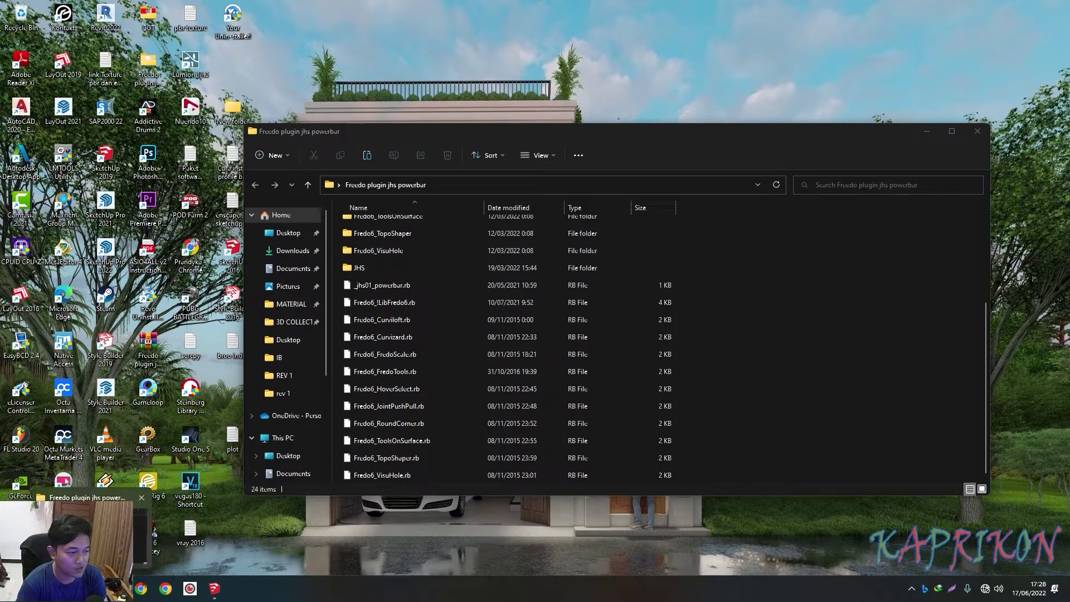
- Open a second File Explorer window at Home from the taskbar Explorer icon
click(84, 530)
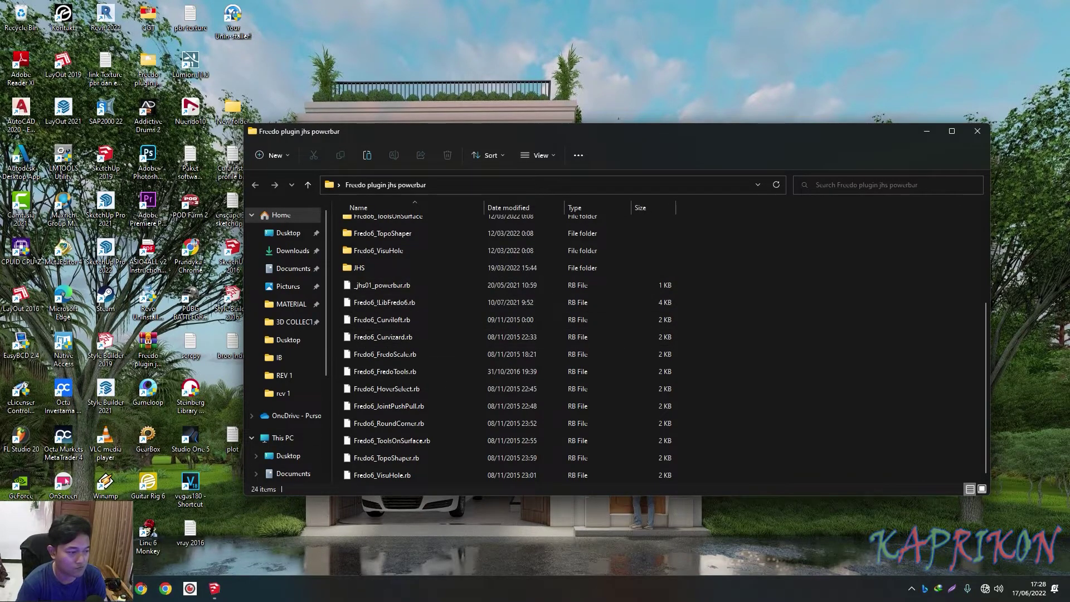
click(92, 588)
click(91, 588)
right_click(92, 588)
click(50, 527)
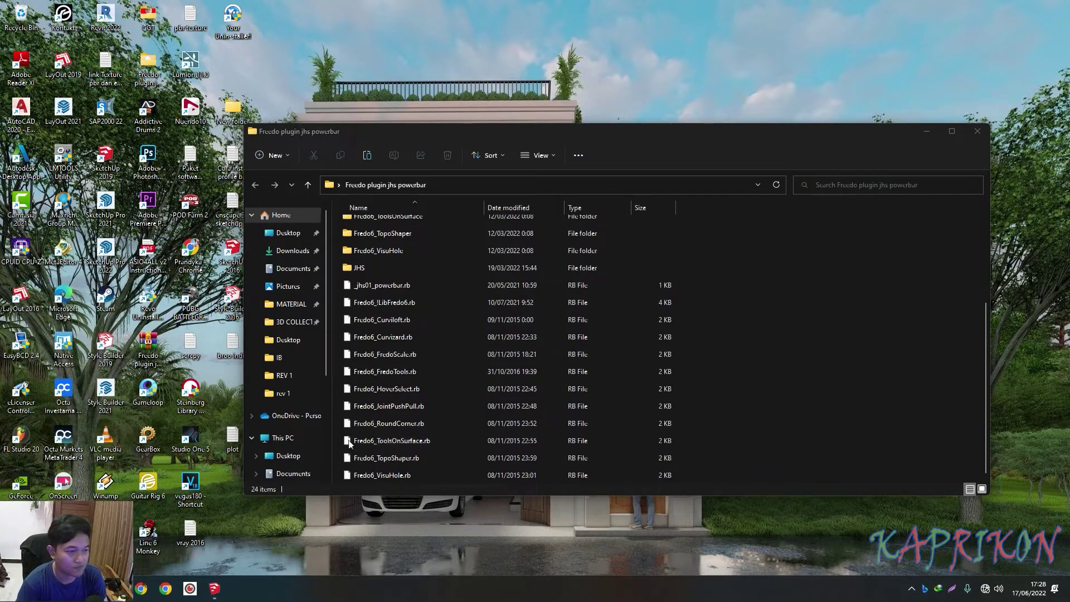
drag(711, 146, 630, 117)
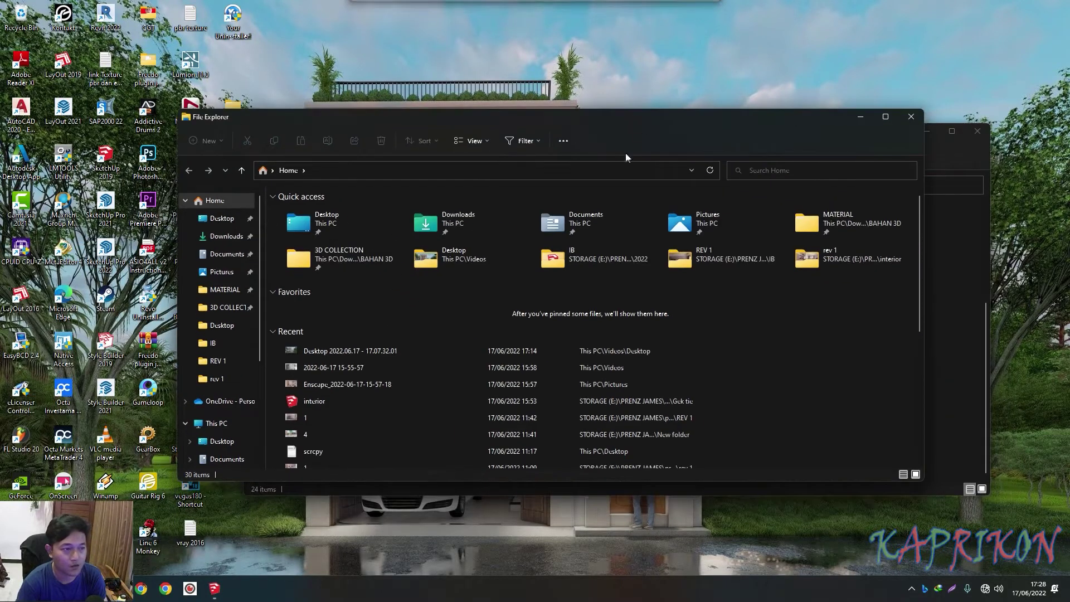
- Browse Local Disk (C:) > Users into the user's profile folder
scroll(220, 301, down, 2)
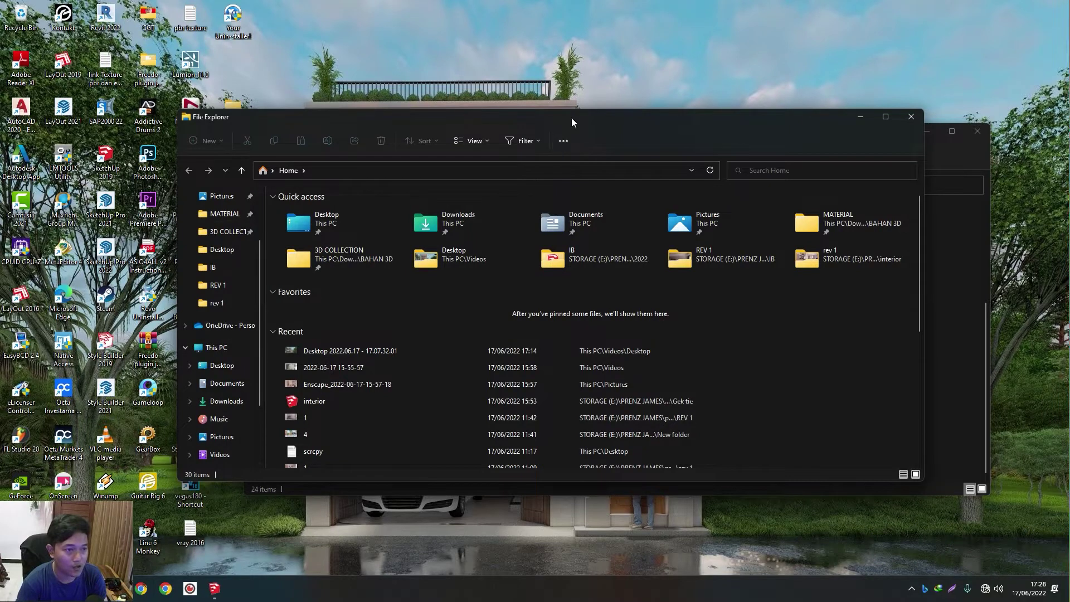
drag(571, 119, 600, 130)
scroll(253, 390, down, 3)
scroll(256, 423, down, 1)
click(258, 394)
scroll(413, 348, down, 1)
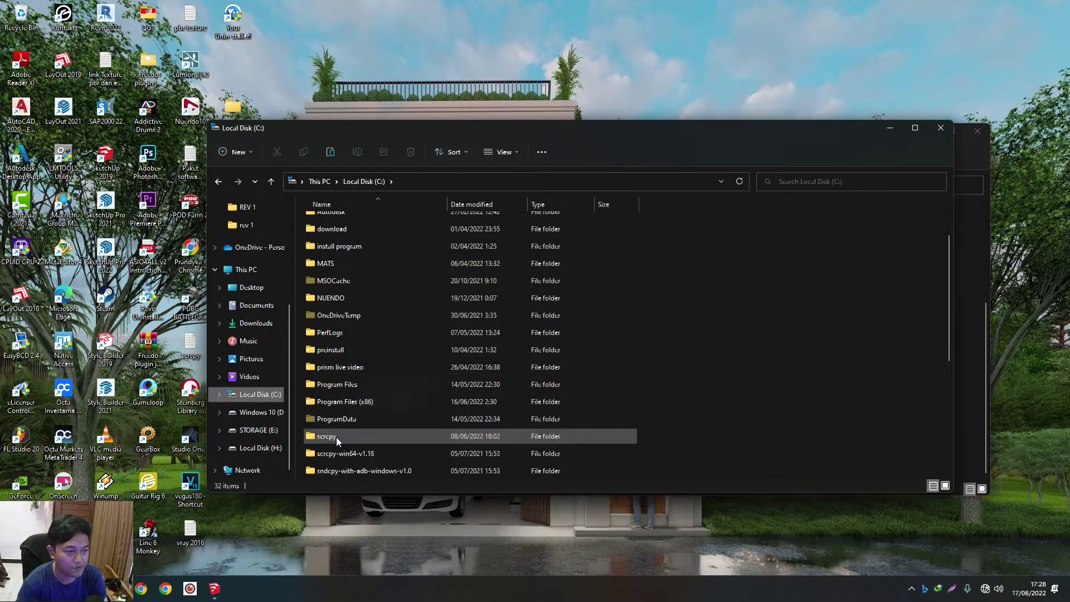
scroll(337, 433, down, 2)
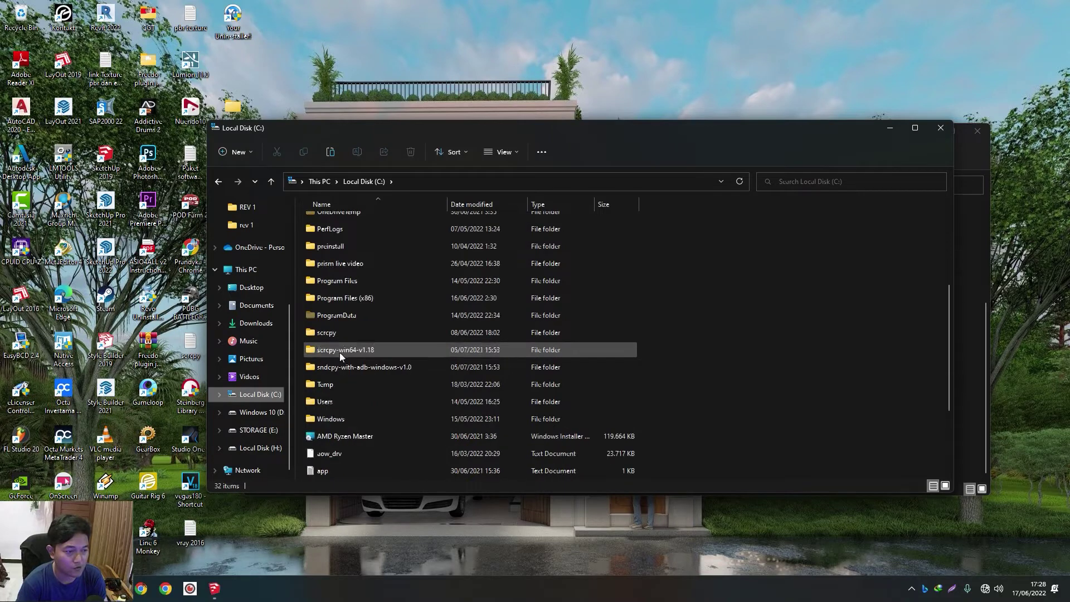
double_click(333, 400)
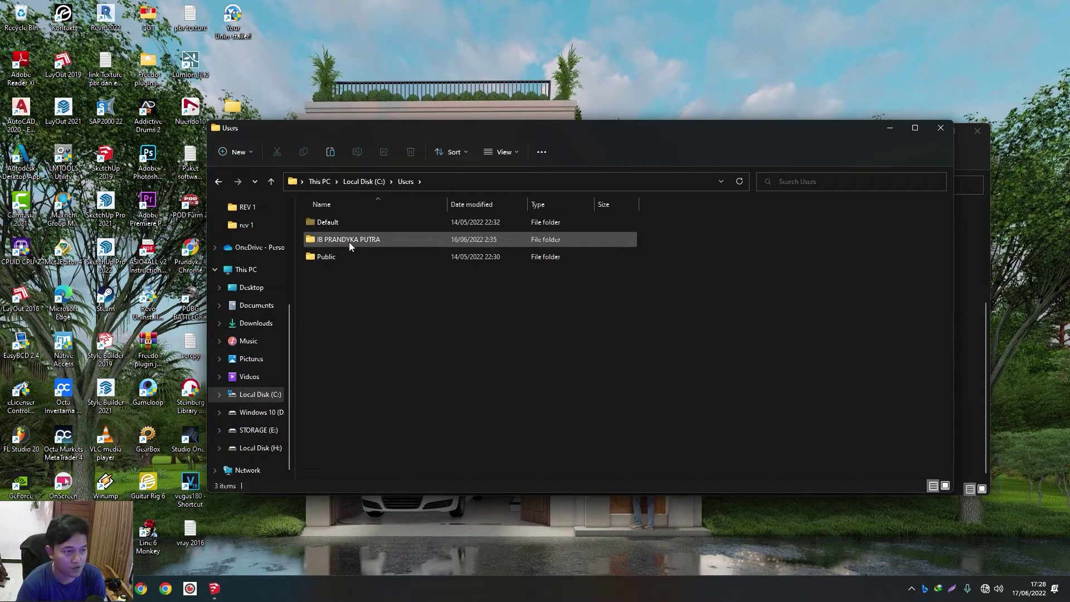
double_click(351, 240)
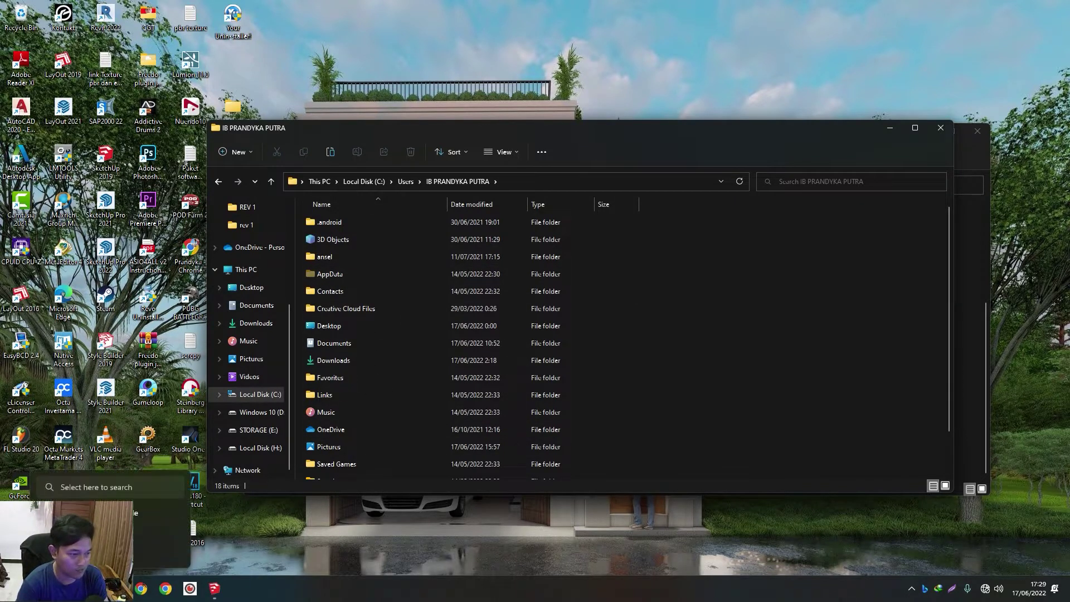
- Search Start for 'folder option' and launch File Explorer Options, moving the dialog lower
click(116, 588)
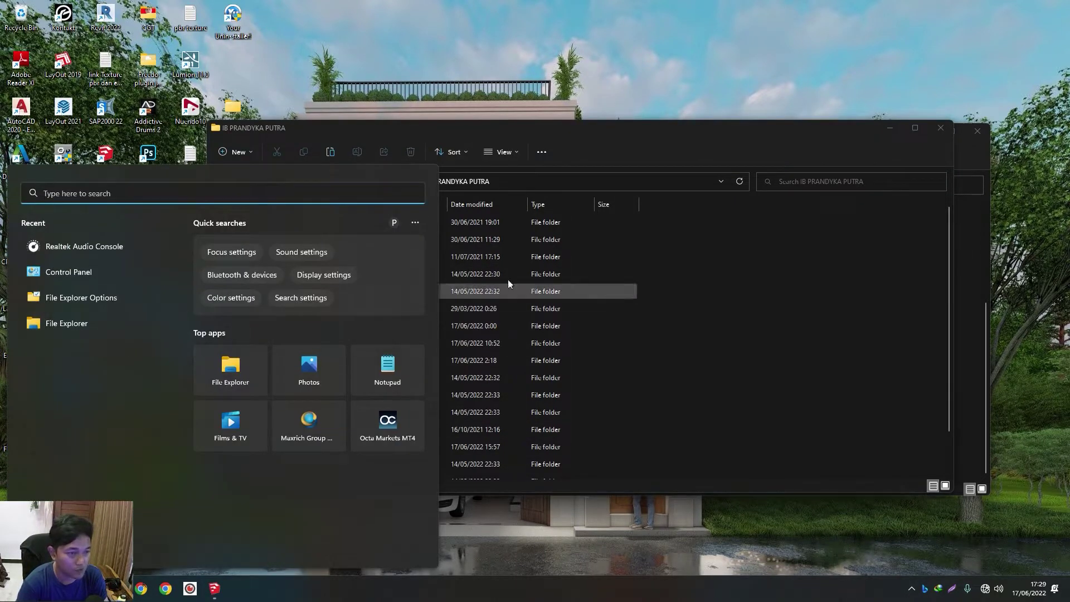
click(539, 125)
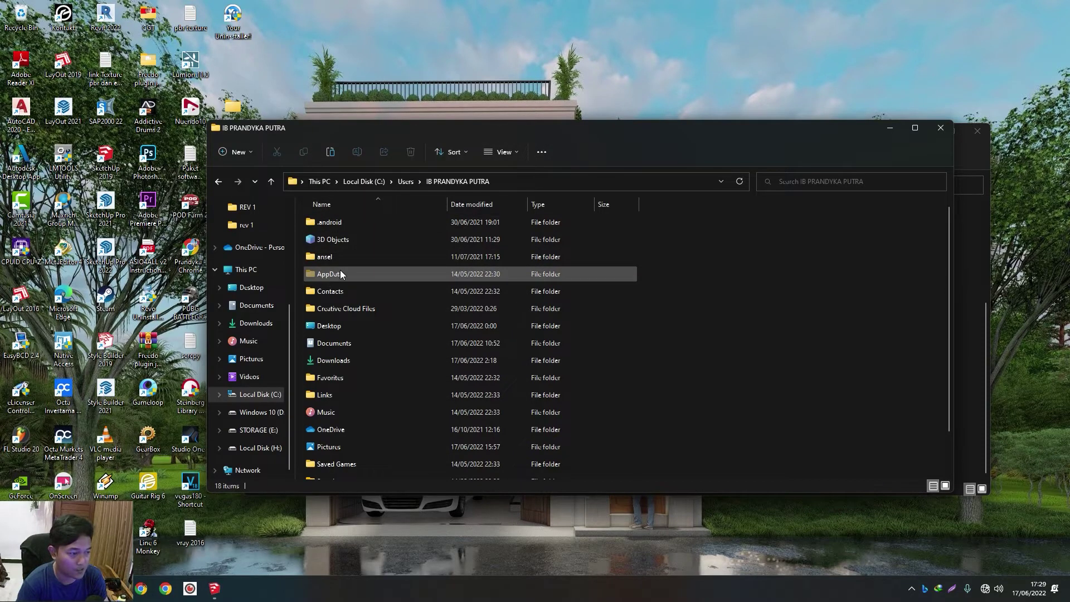
click(116, 589)
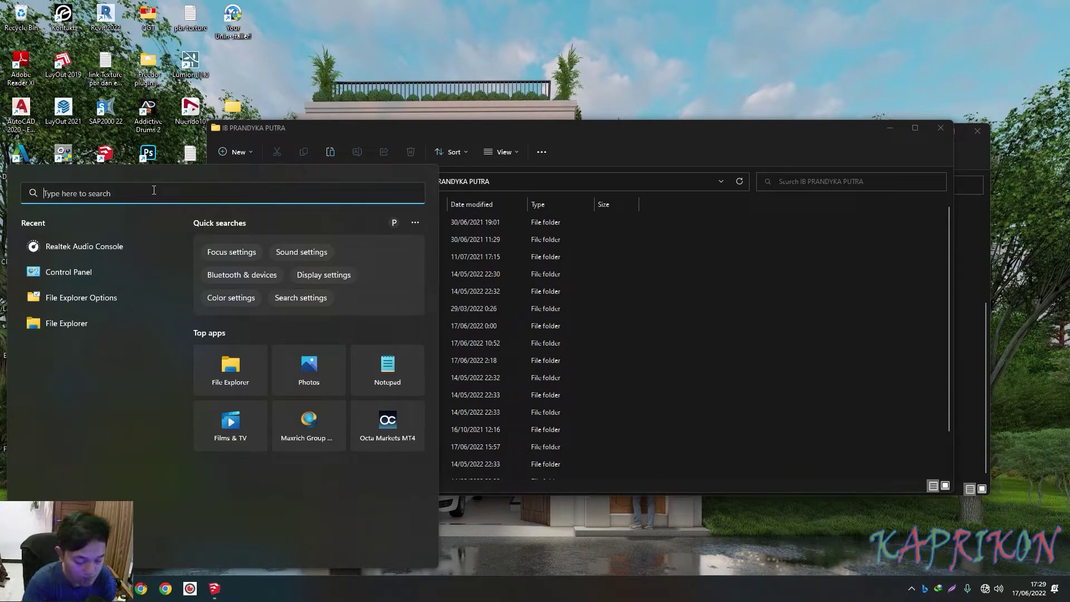
text(folder )
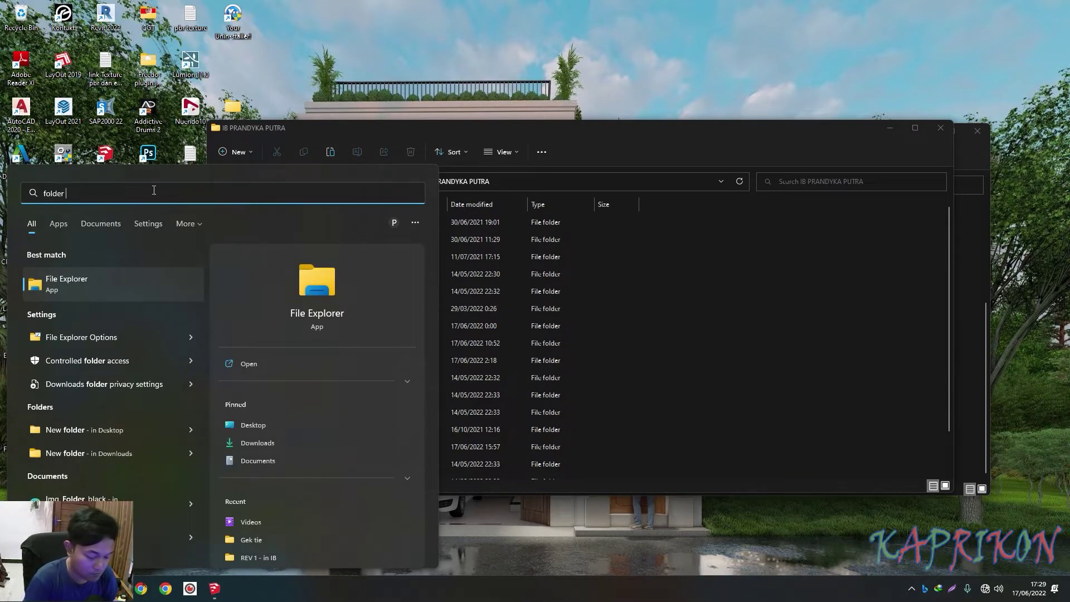
text(option)
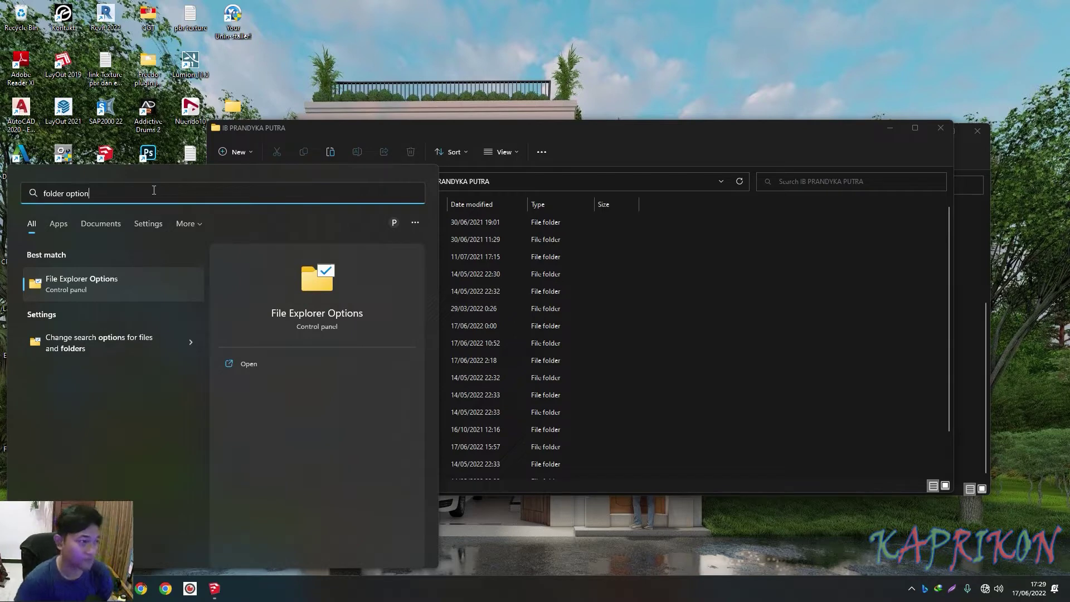
click(73, 287)
drag(139, 51, 383, 70)
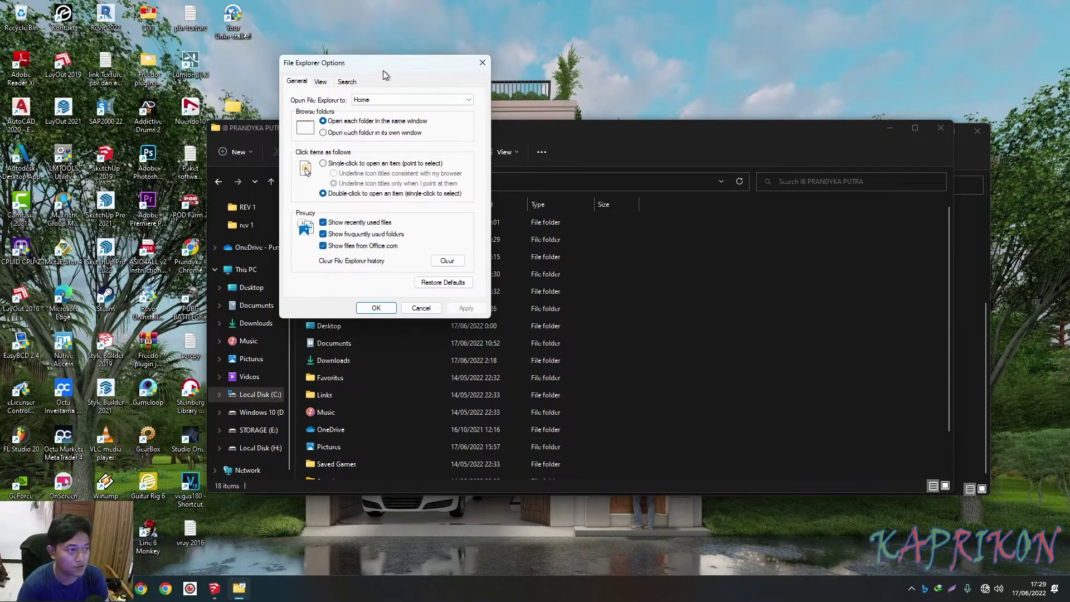
- Enable 'Show hidden files, folders, and drives' on the View tab, confirm with OK, and select AppData
click(322, 83)
drag(359, 59, 752, 103)
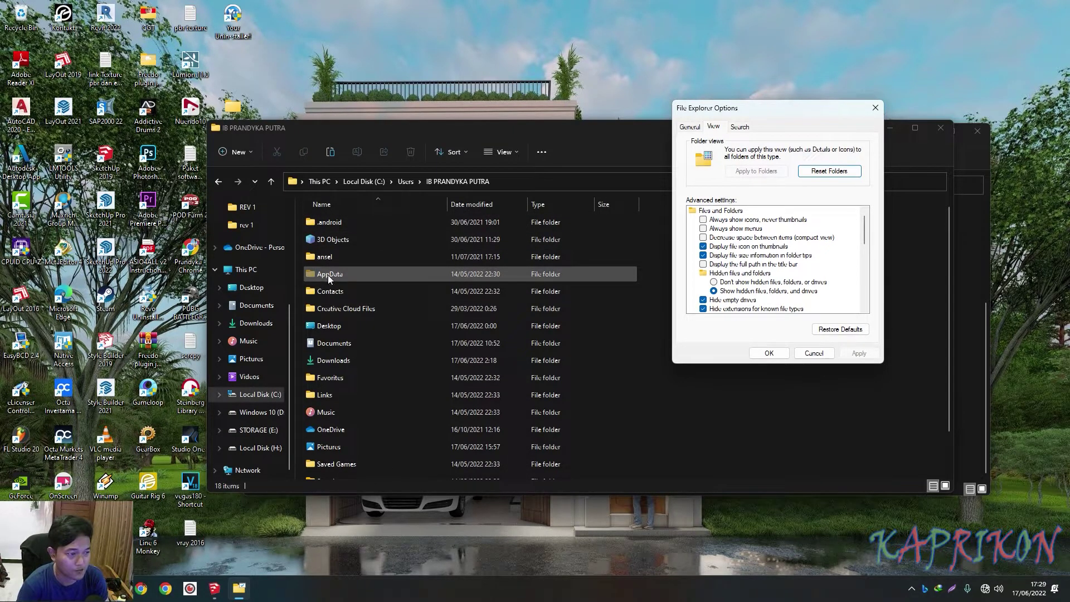
click(714, 282)
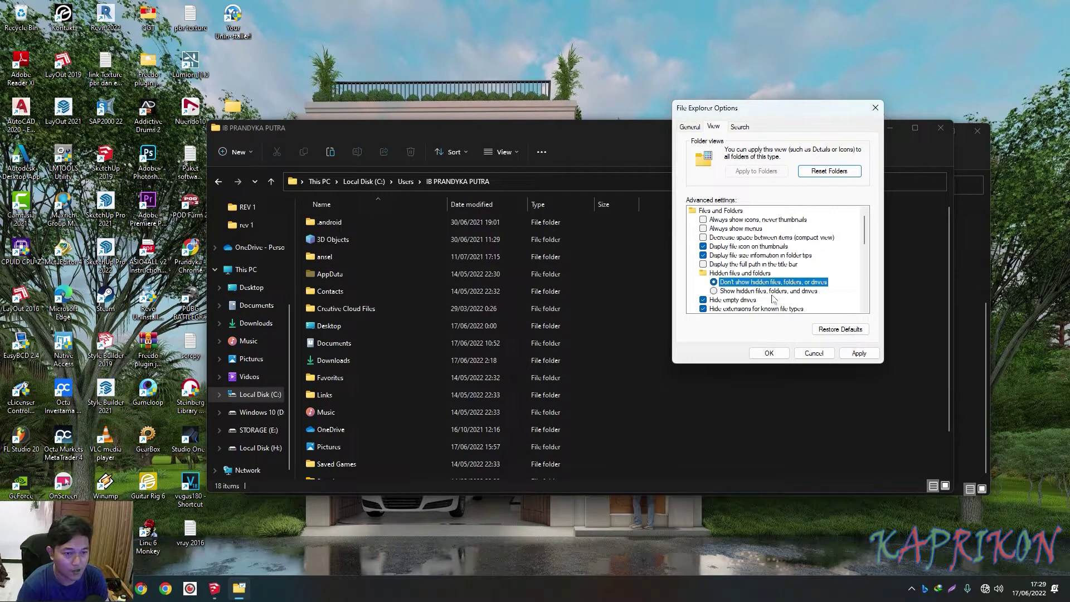
click(853, 354)
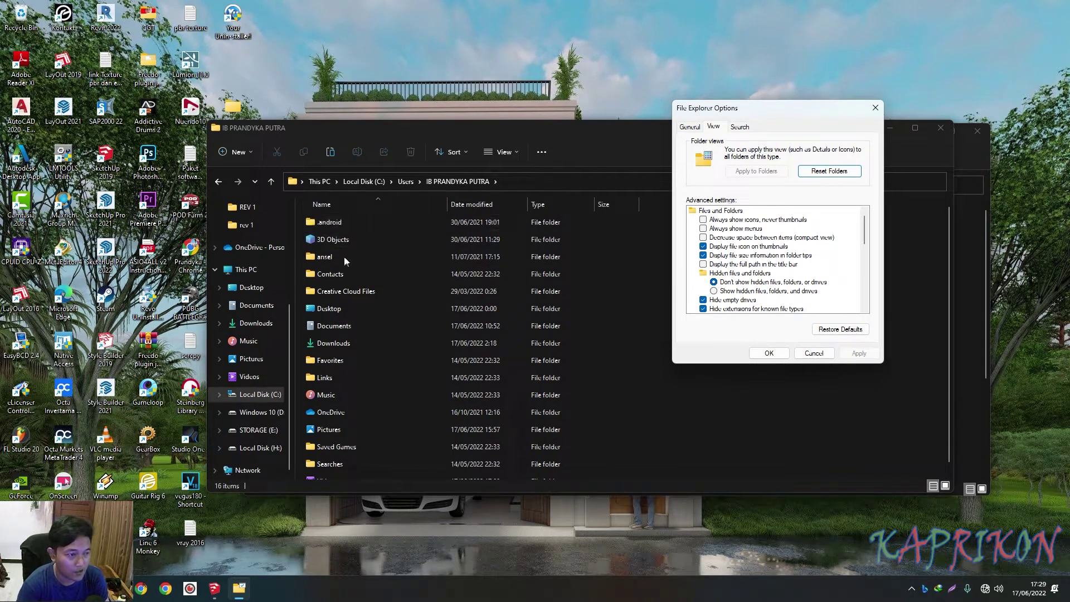
click(715, 291)
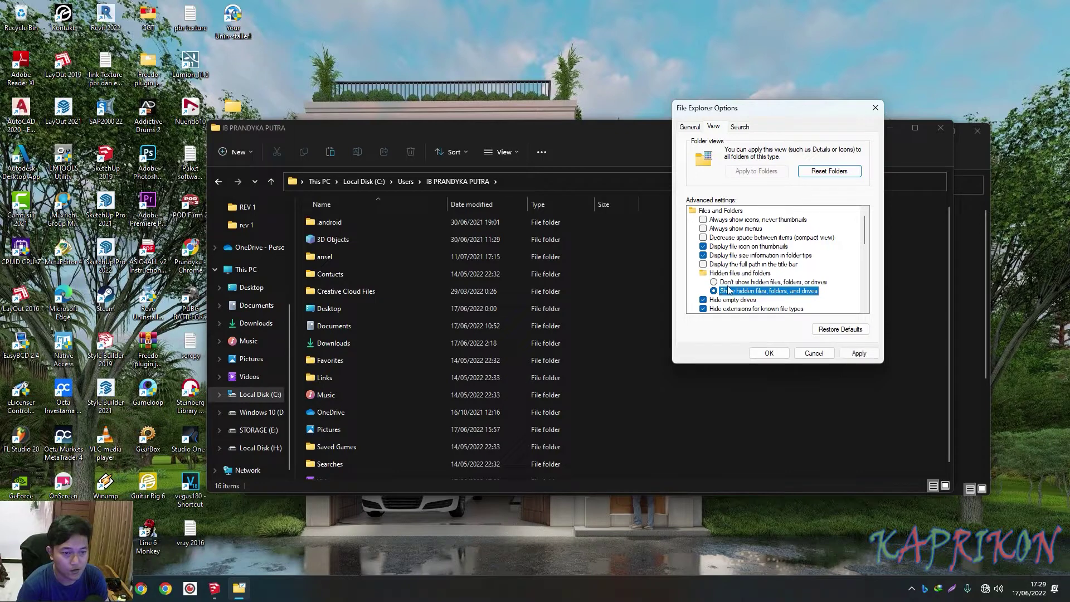
click(857, 354)
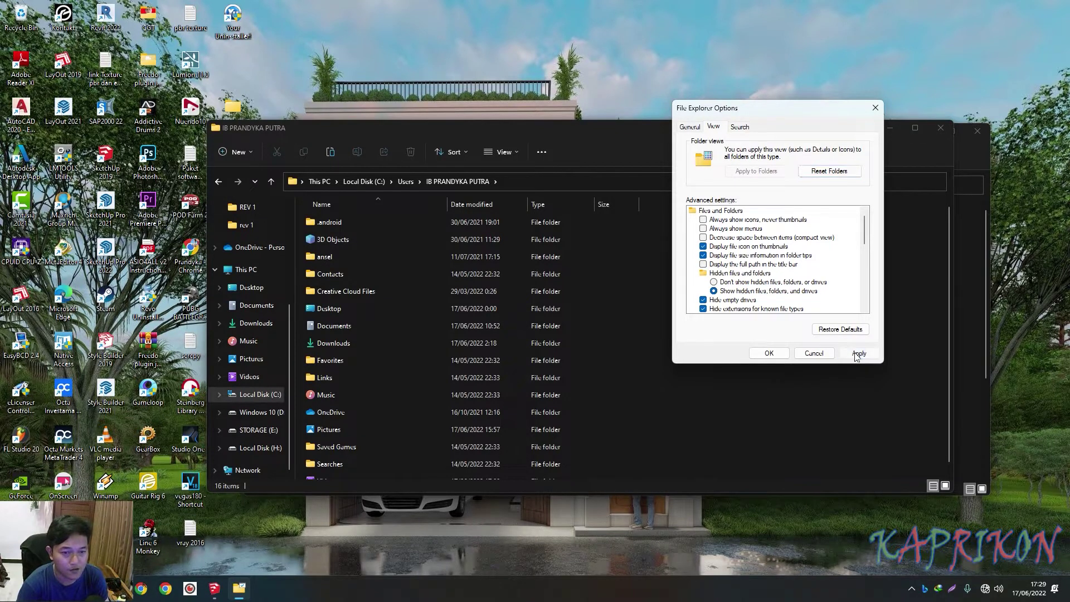
click(769, 354)
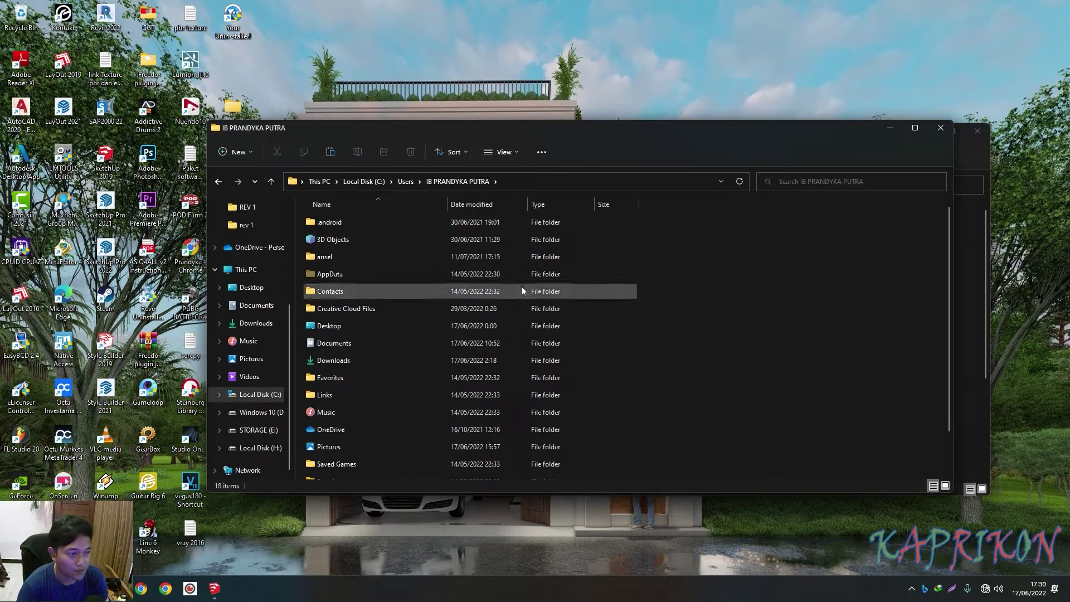
click(332, 274)
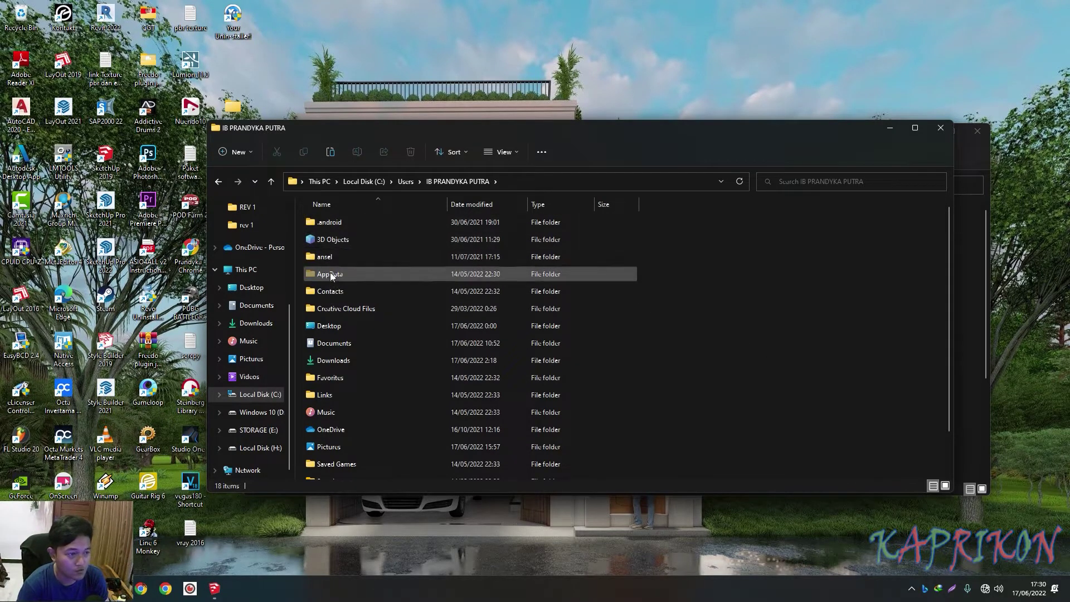
- Go into AppData > Roaming > SketchUp in the profile folder
double_click(330, 273)
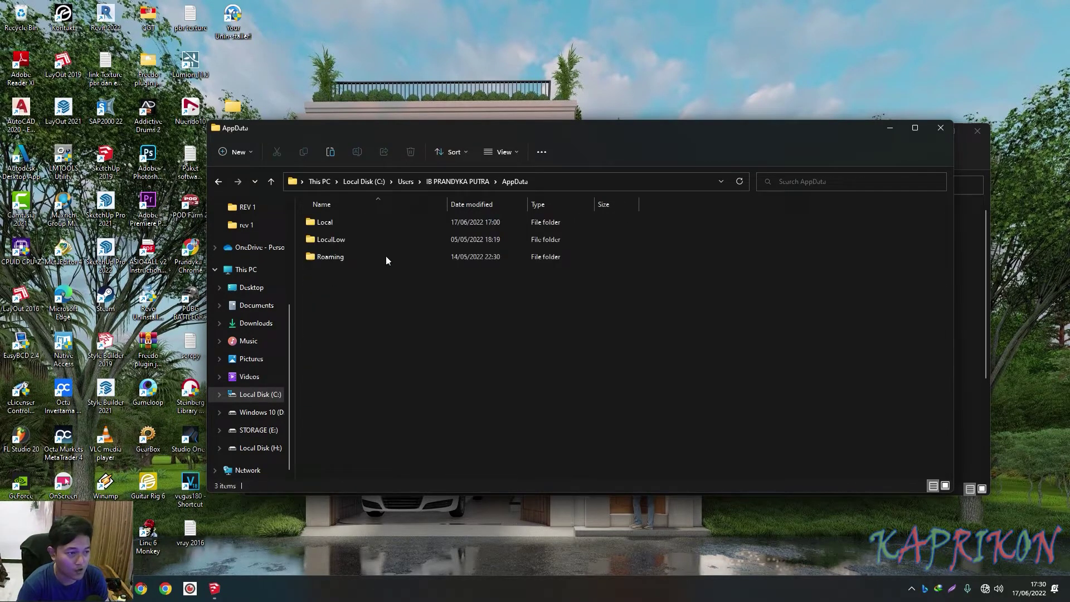
double_click(337, 257)
scroll(390, 334, down, 2)
scroll(393, 384, down, 4)
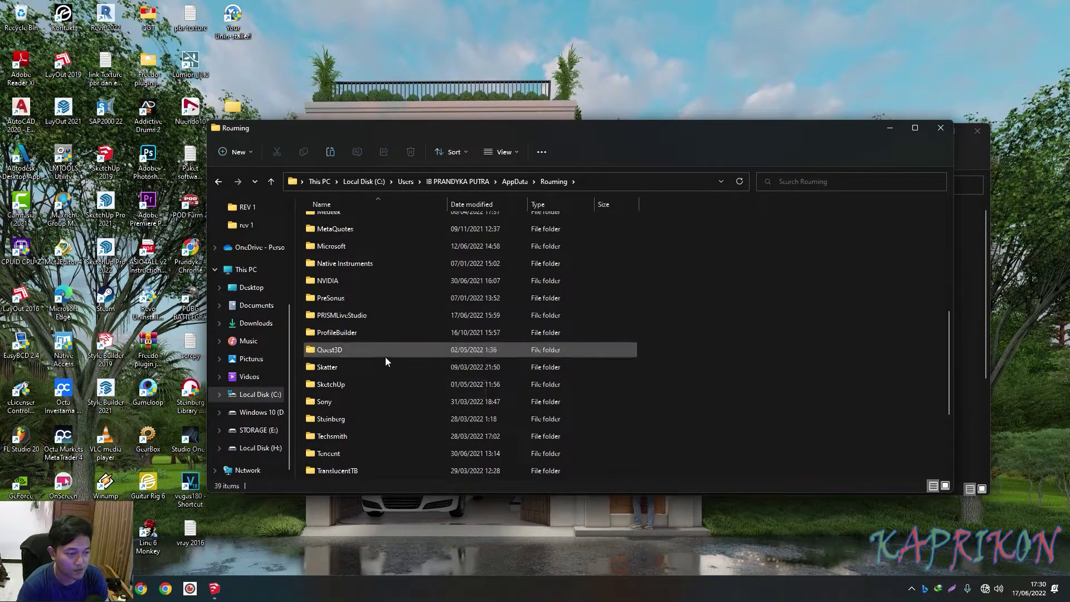
scroll(383, 360, up, 1)
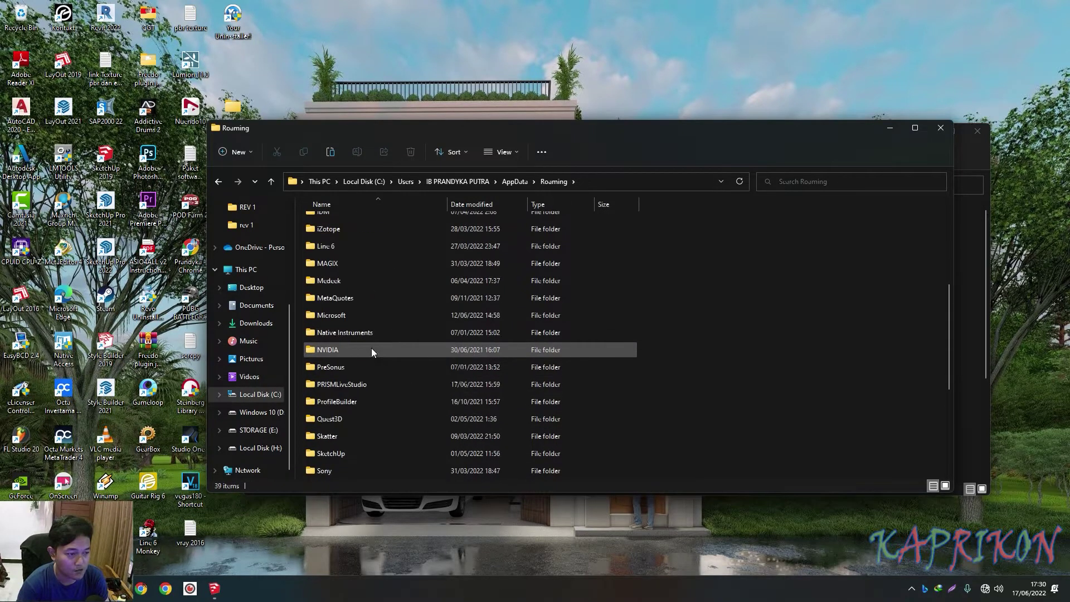
double_click(330, 452)
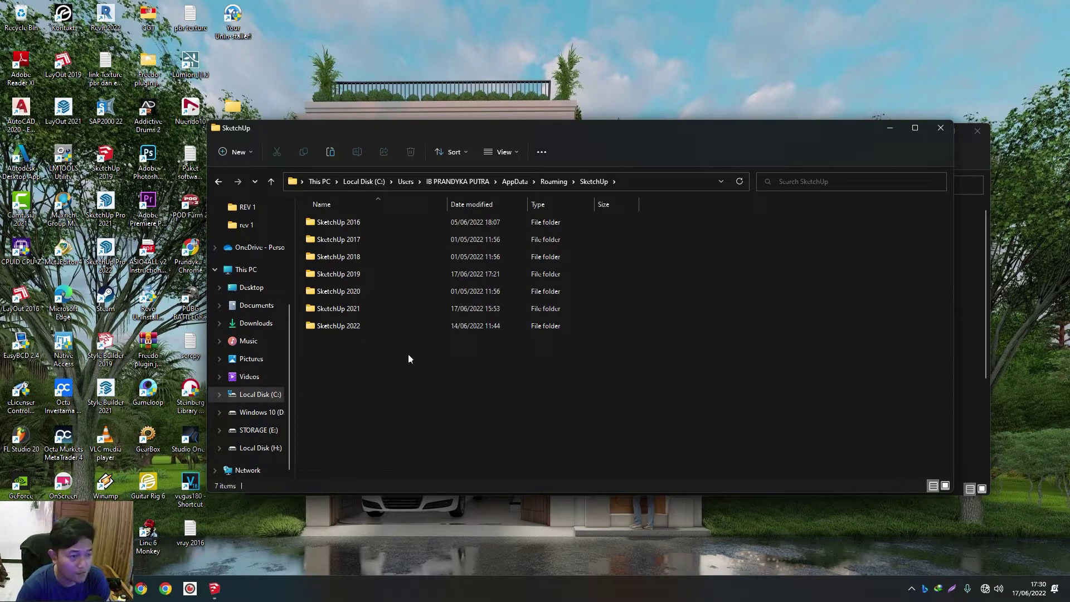
- Continue into SketchUp 2019 > SketchUp > Plugins and bring the Freedo plugin folder forward
double_click(353, 273)
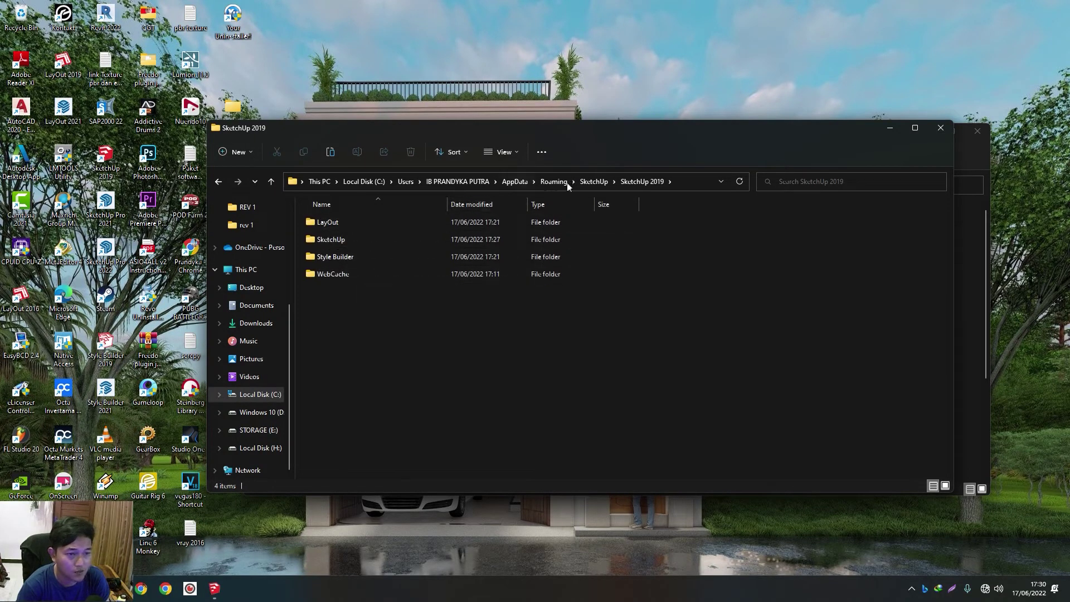
double_click(342, 239)
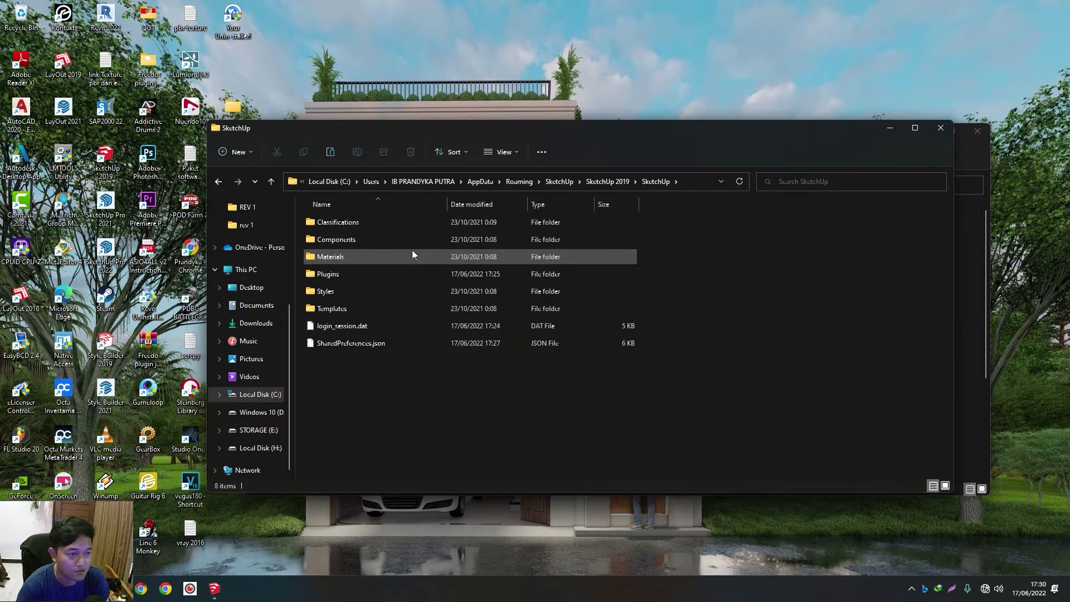
double_click(343, 275)
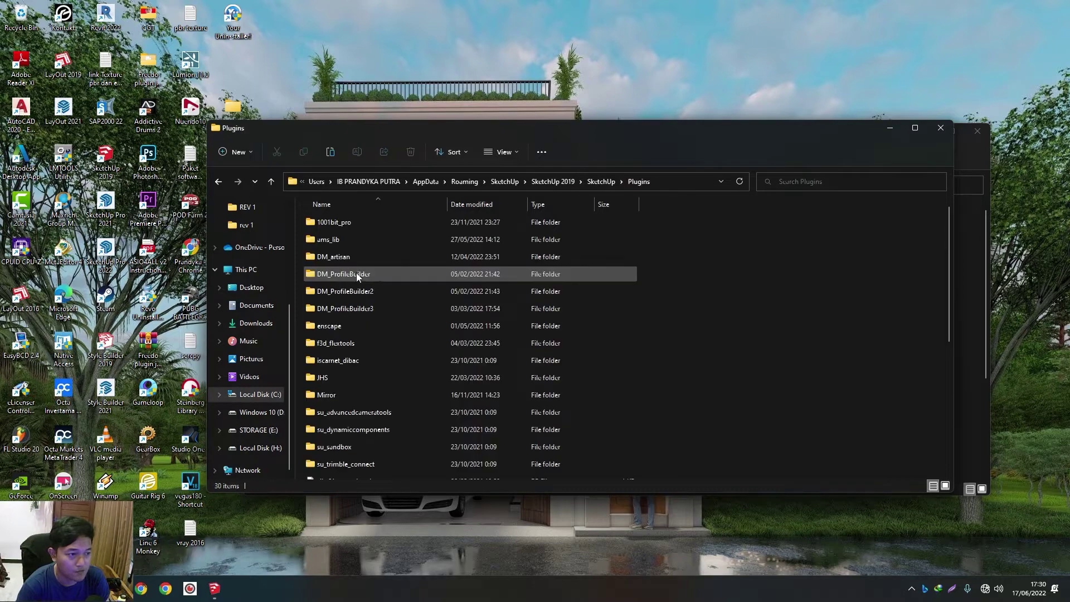
scroll(416, 327, down, 4)
scroll(413, 326, down, 2)
scroll(408, 325, up, 6)
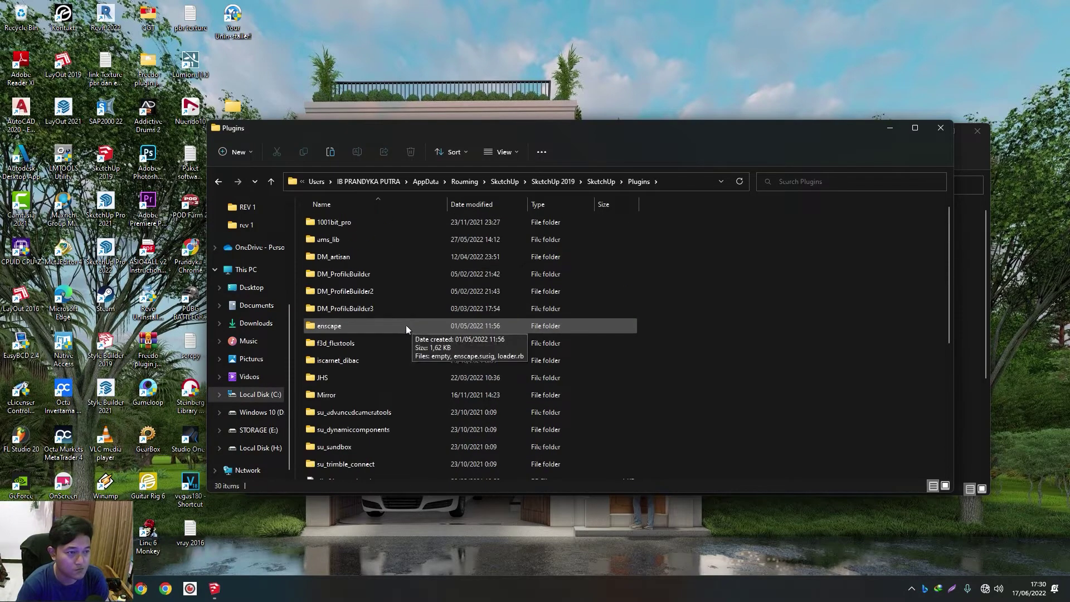
drag(498, 132, 566, 219)
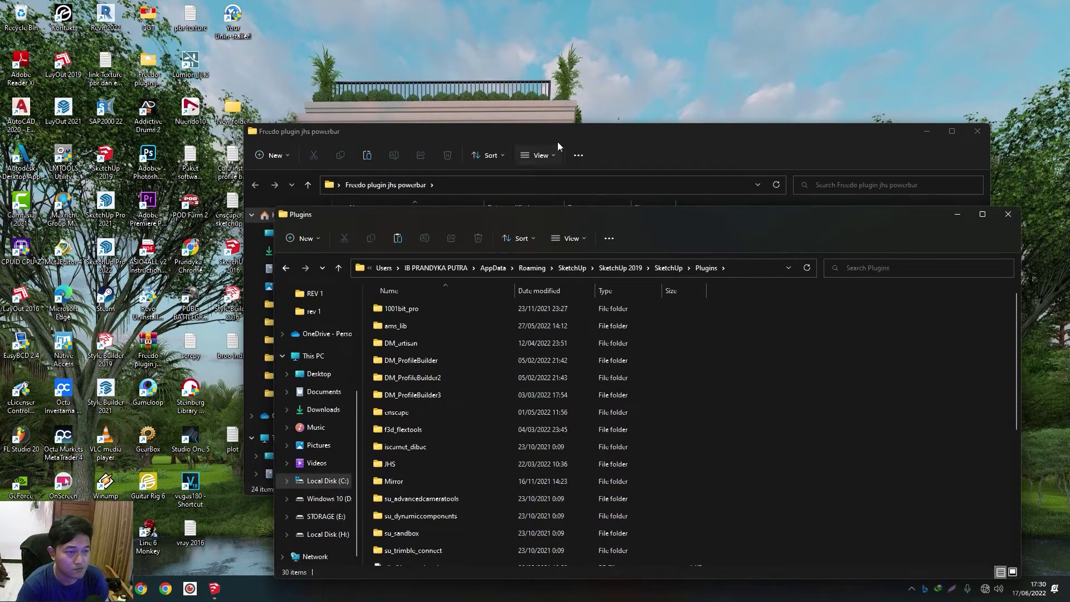
click(558, 143)
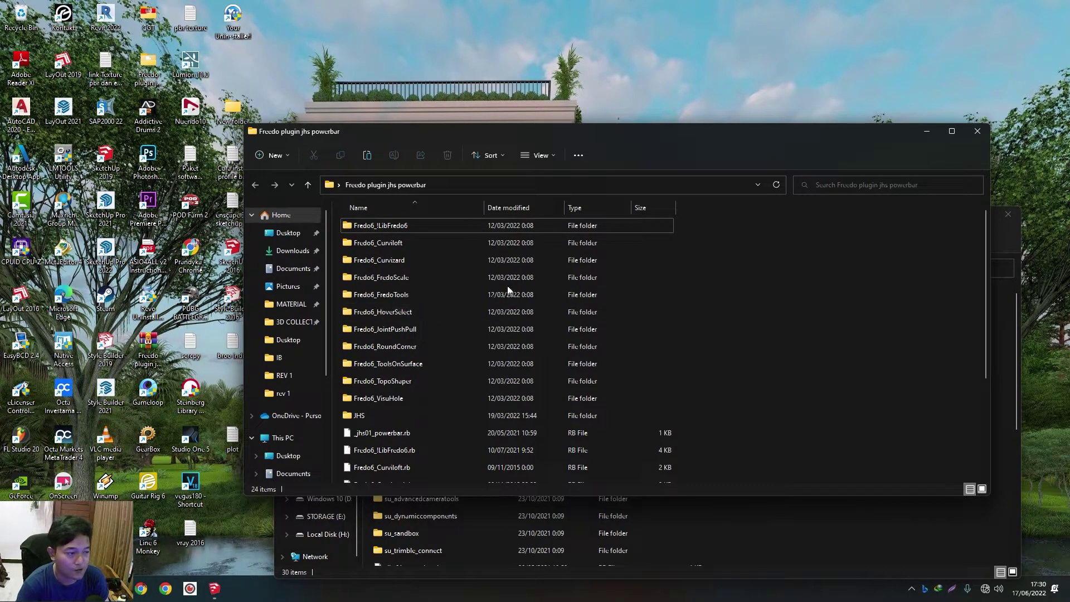
- Select Fredo6_!LibFredo6, its .rb and Fredo6_Curviloft, then clear that selection
scroll(467, 336, down, 3)
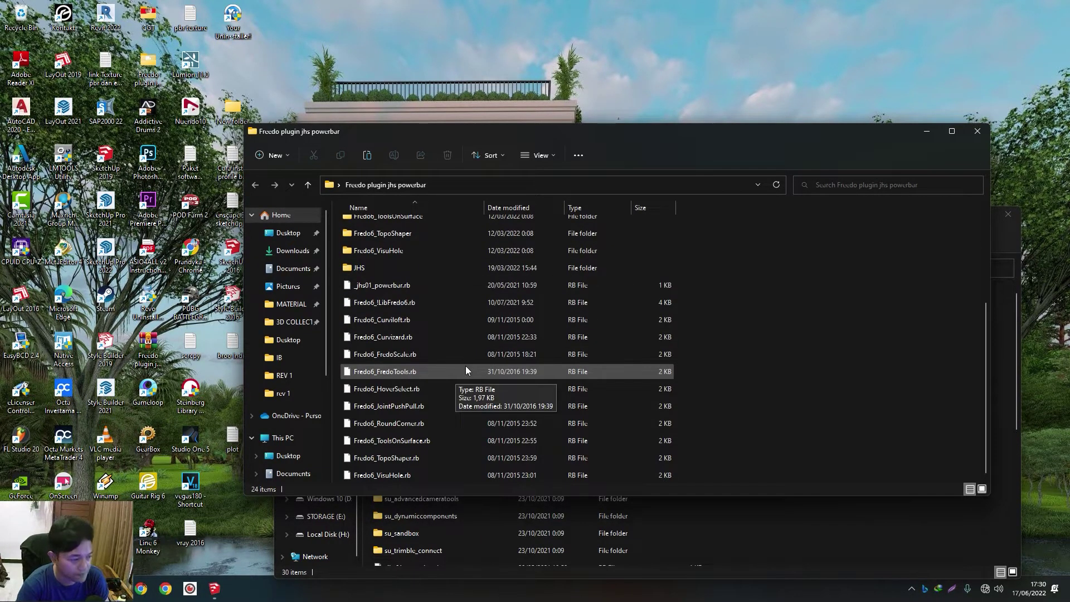
scroll(466, 371, up, 3)
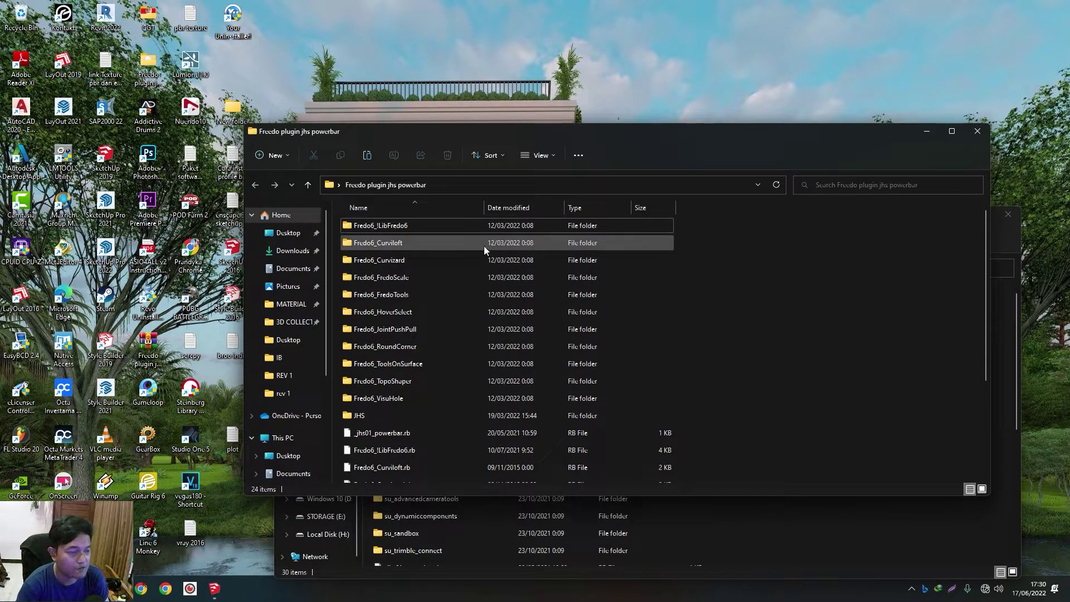
click(406, 229)
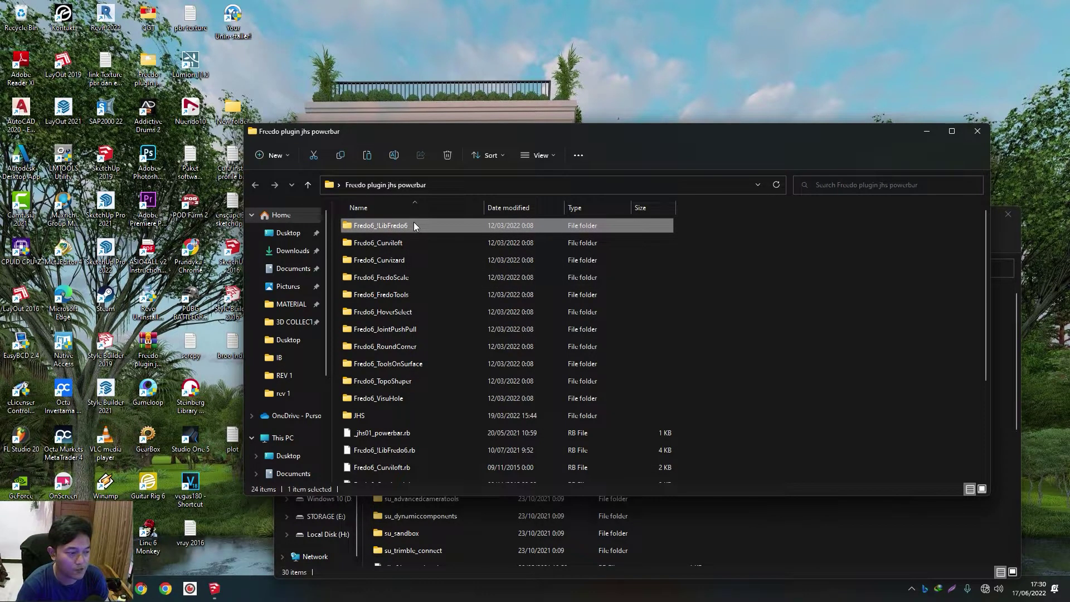
ctrl+click(434, 446)
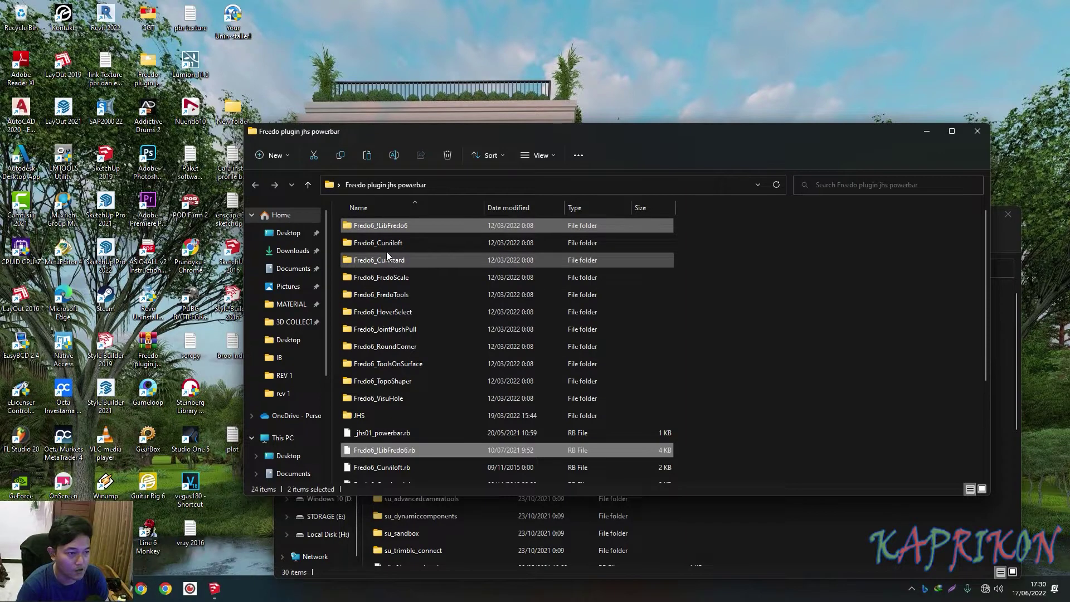
ctrl+click(386, 245)
scroll(392, 282, down, 1)
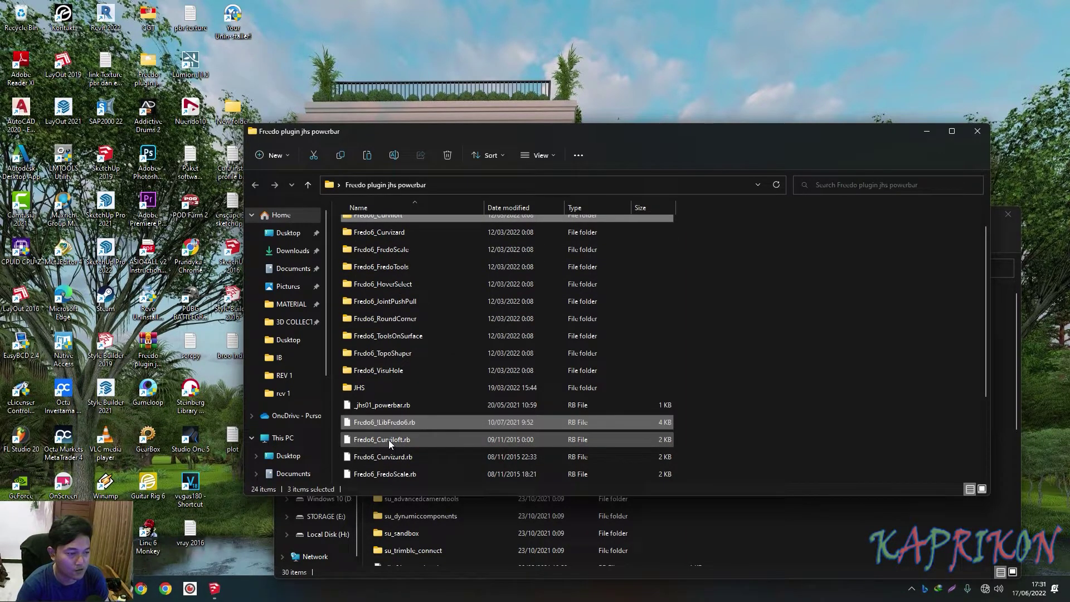
scroll(449, 332, up, 1)
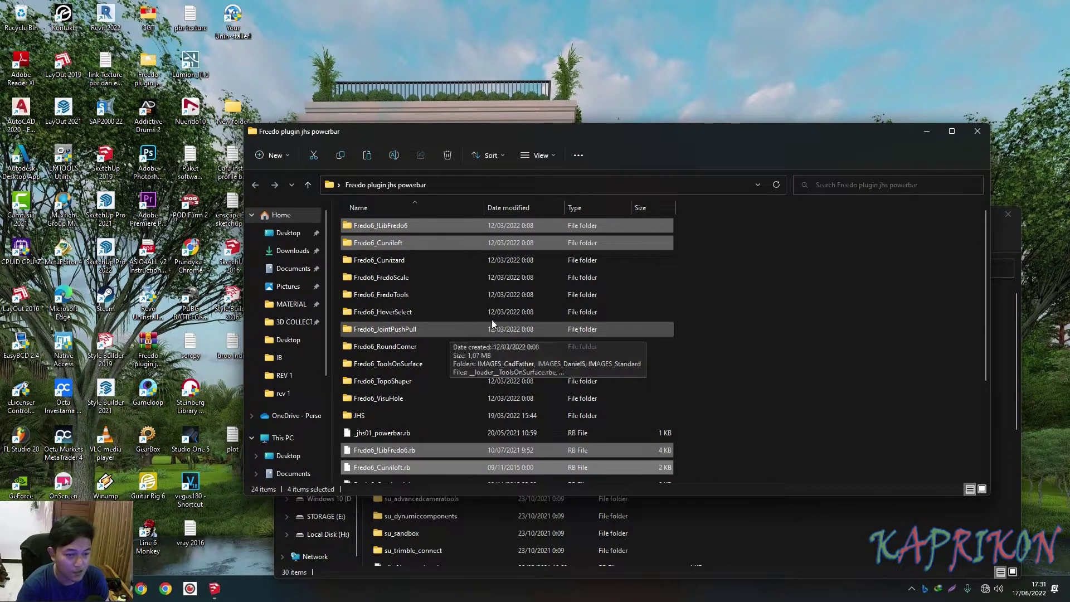
click(785, 295)
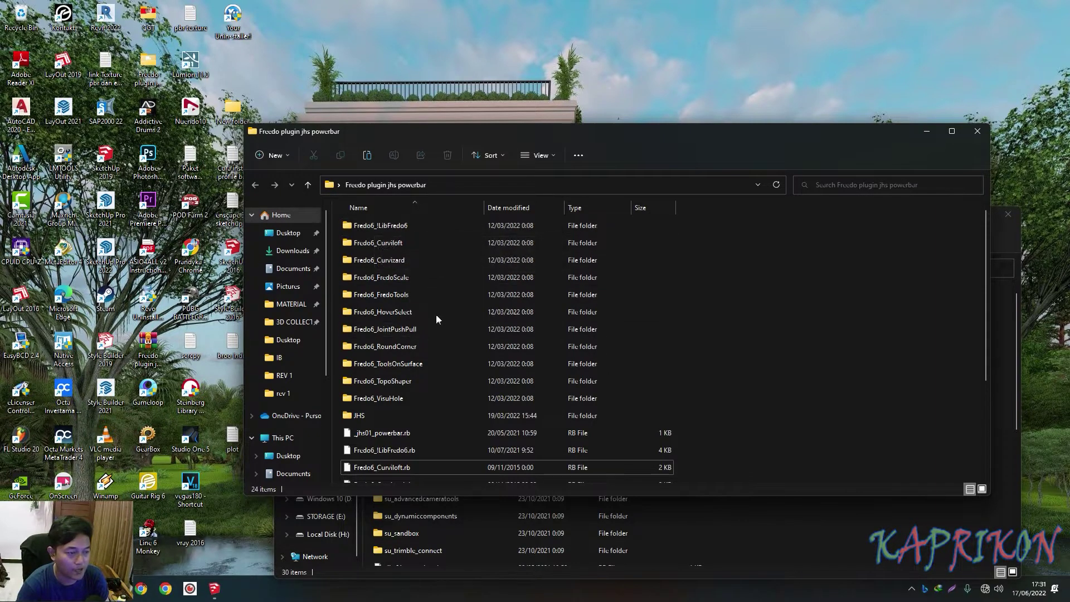
- Reselect until only the Fredo6_Curviloft folder is selected, and shift the window left
click(385, 245)
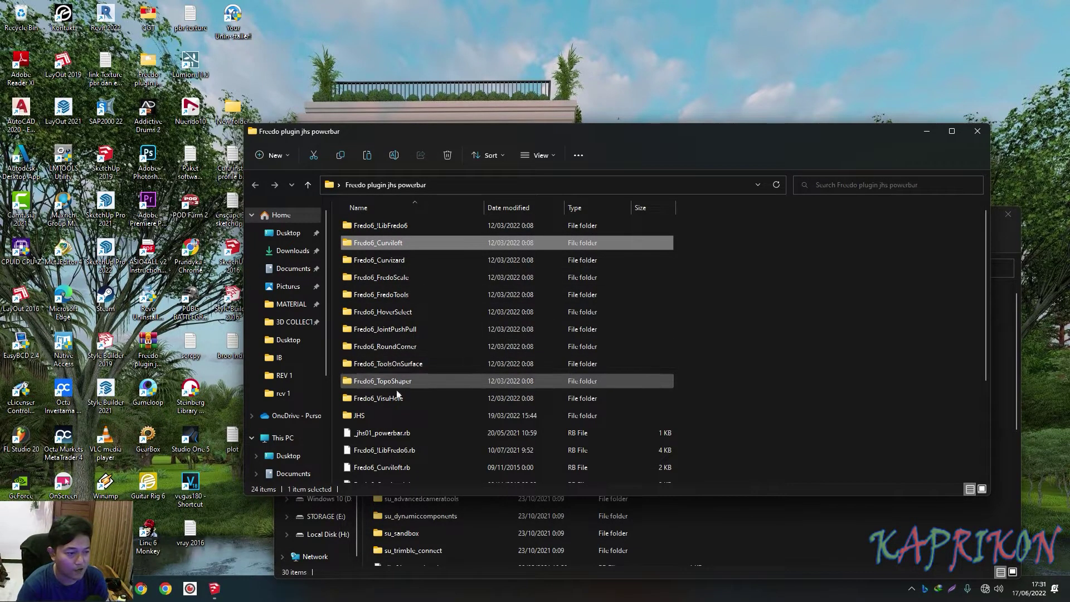
ctrl+click(414, 447)
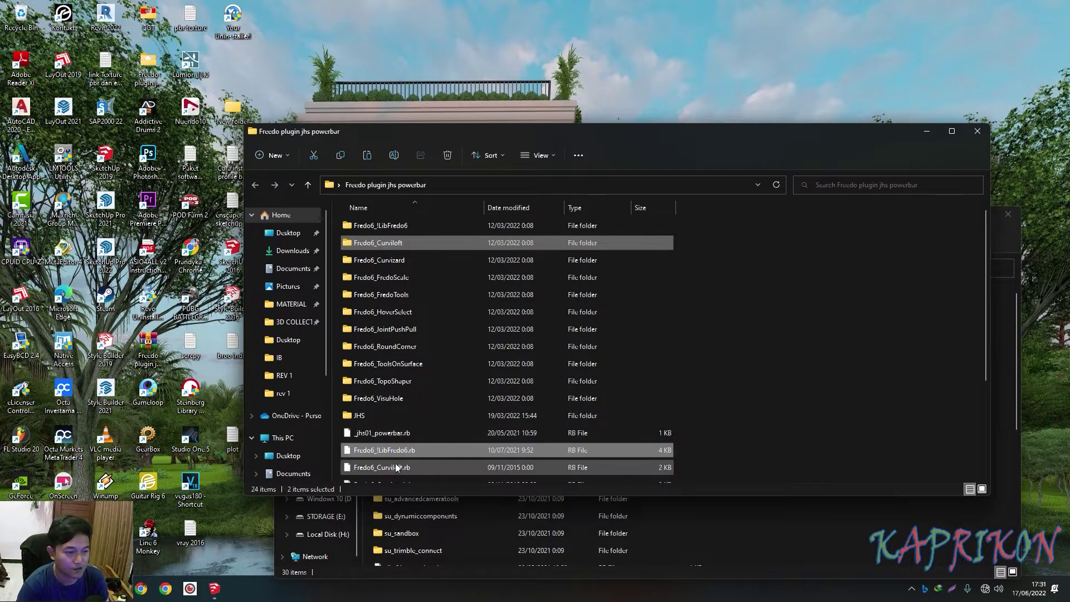
click(392, 466)
ctrl+click(397, 243)
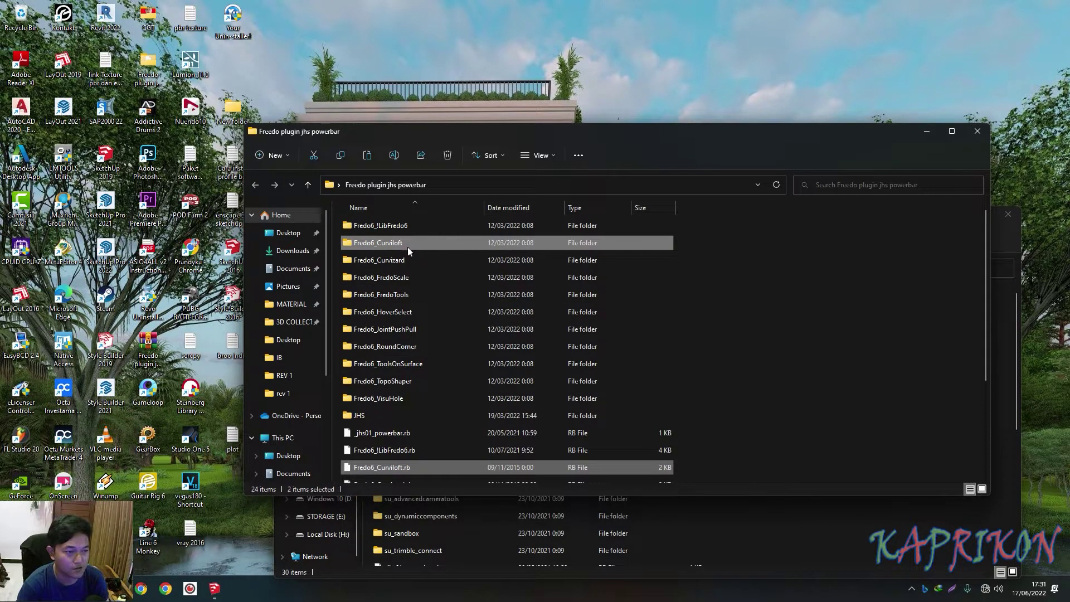
scroll(448, 313, down, 1)
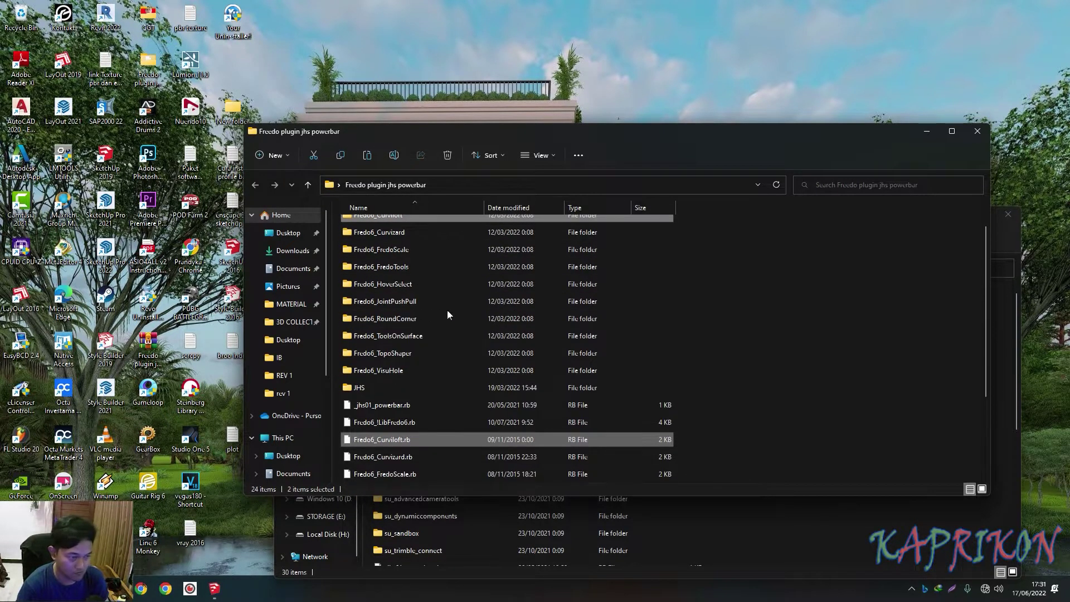
scroll(401, 278, up, 1)
click(385, 243)
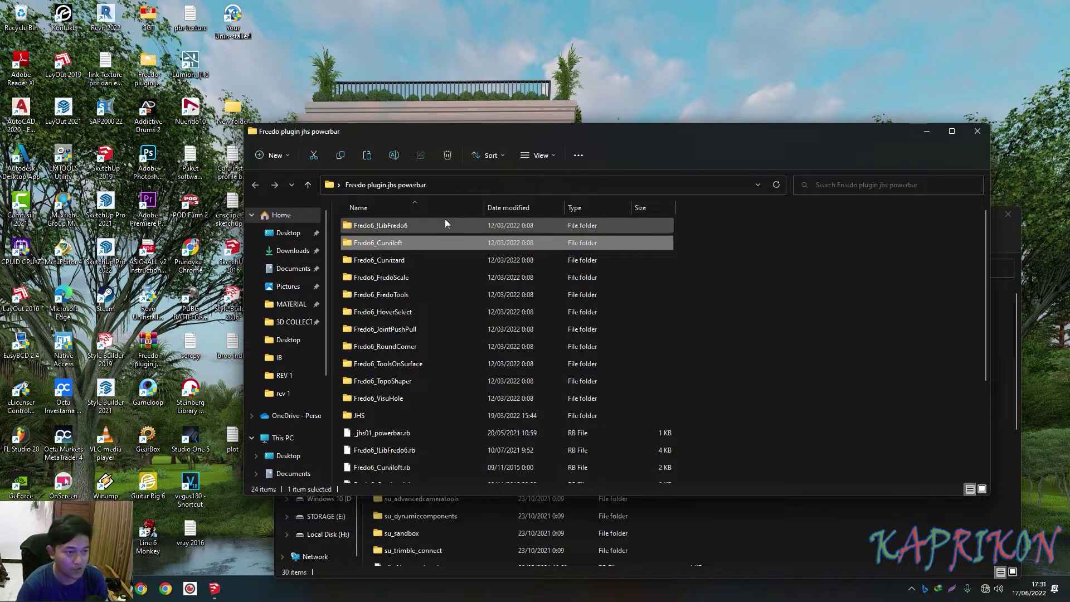
drag(668, 131, 486, 158)
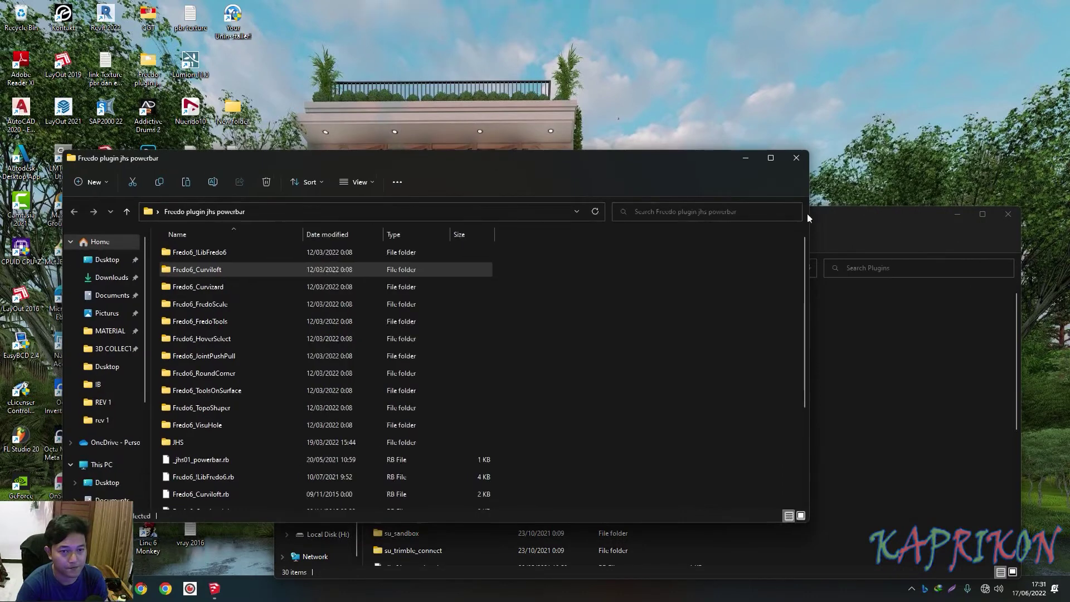
- Paste the copied Fredo6_Curviloft folder into Plugins, bringing it to 31 items
click(839, 225)
right_click(832, 326)
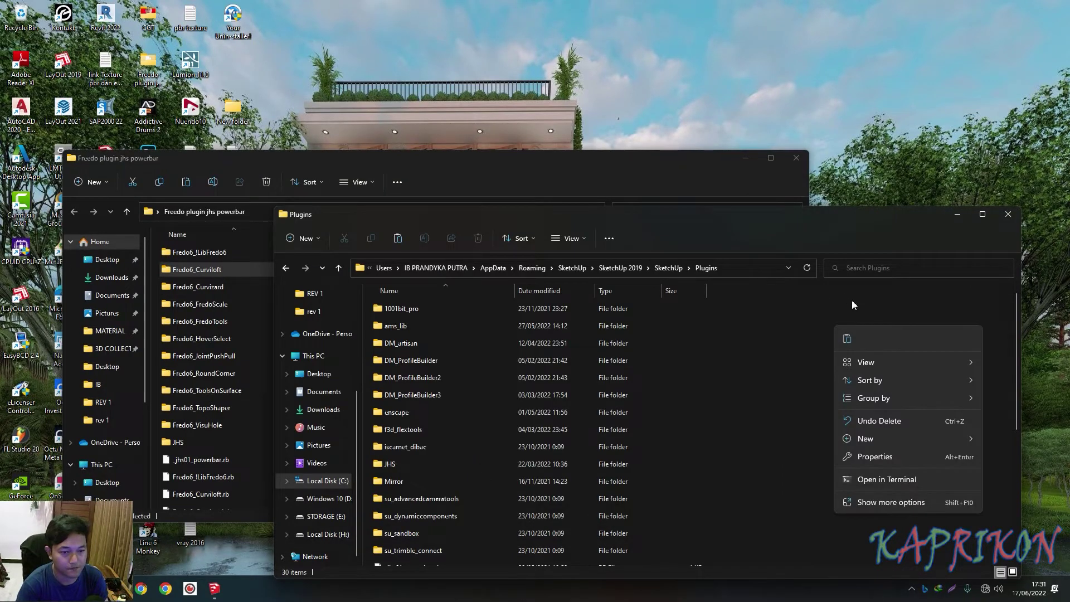
click(850, 341)
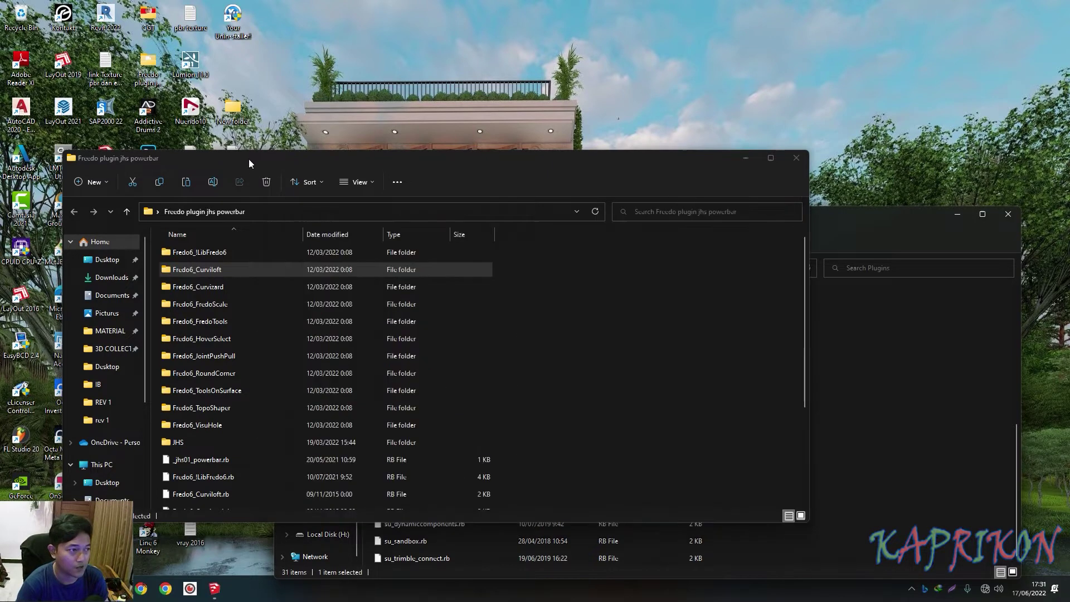
drag(250, 162, 301, 180)
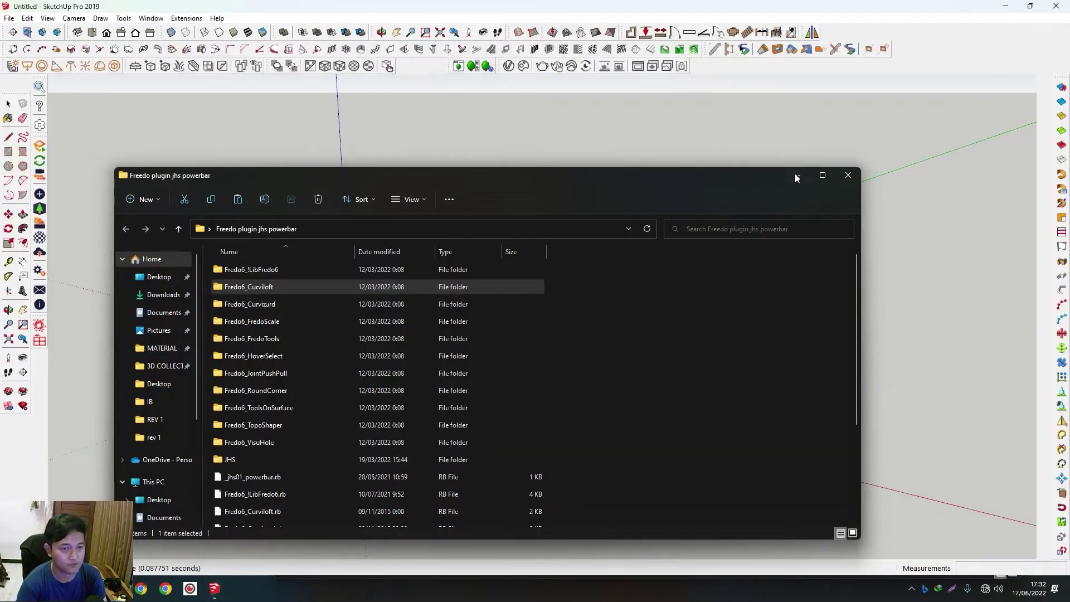
- Look over the empty SketchUp model, then minimize SketchUp to reveal the Freedo plugin folder
click(795, 176)
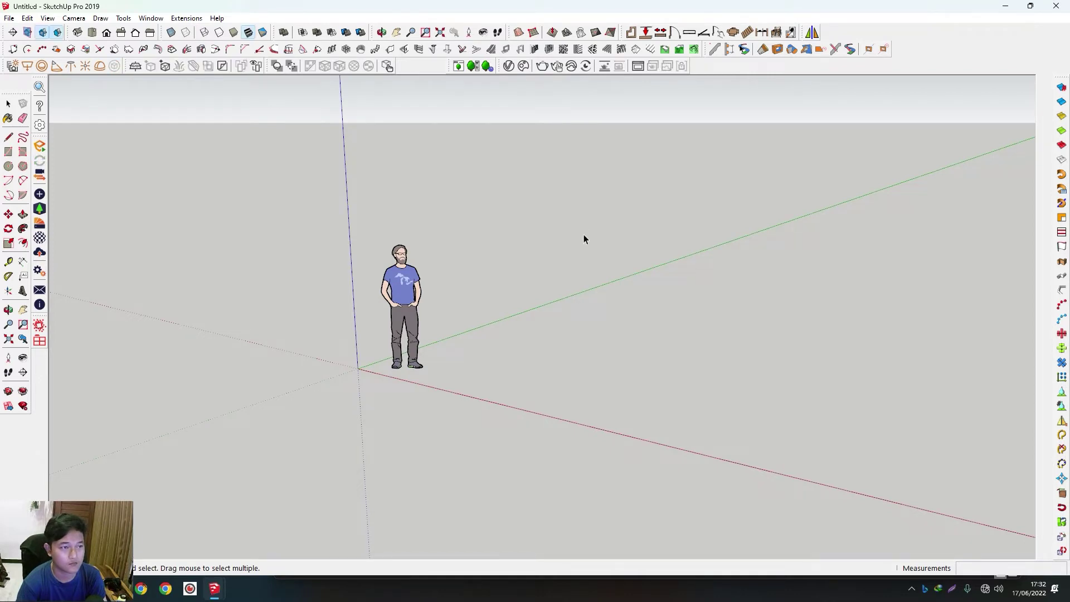
scroll(589, 235, down, 1)
scroll(587, 231, down, 2)
scroll(580, 236, down, 2)
shift+middle_drag(593, 239, 499, 281)
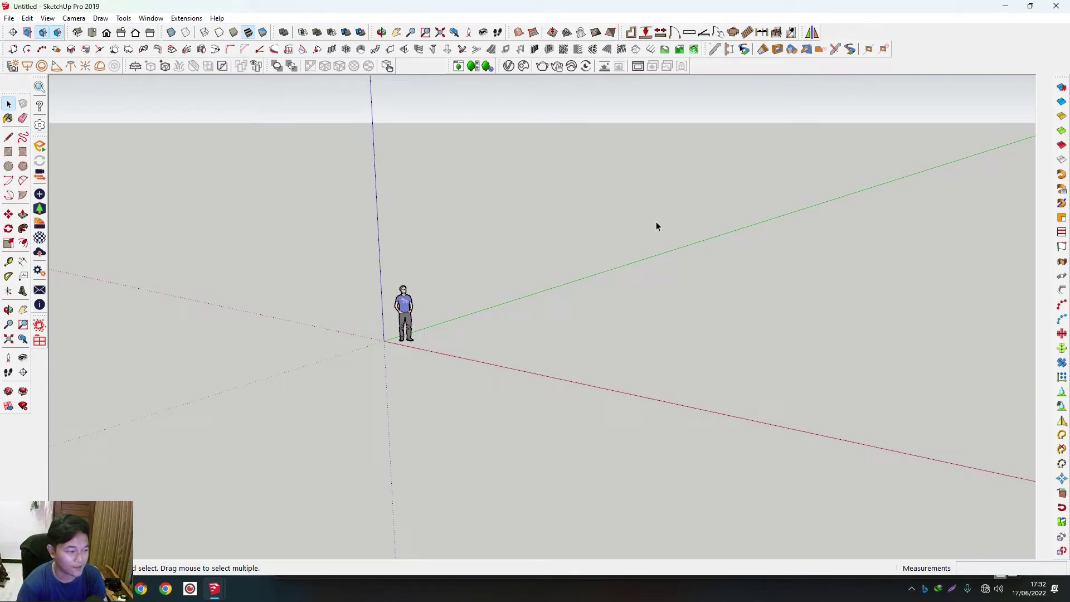
click(1005, 6)
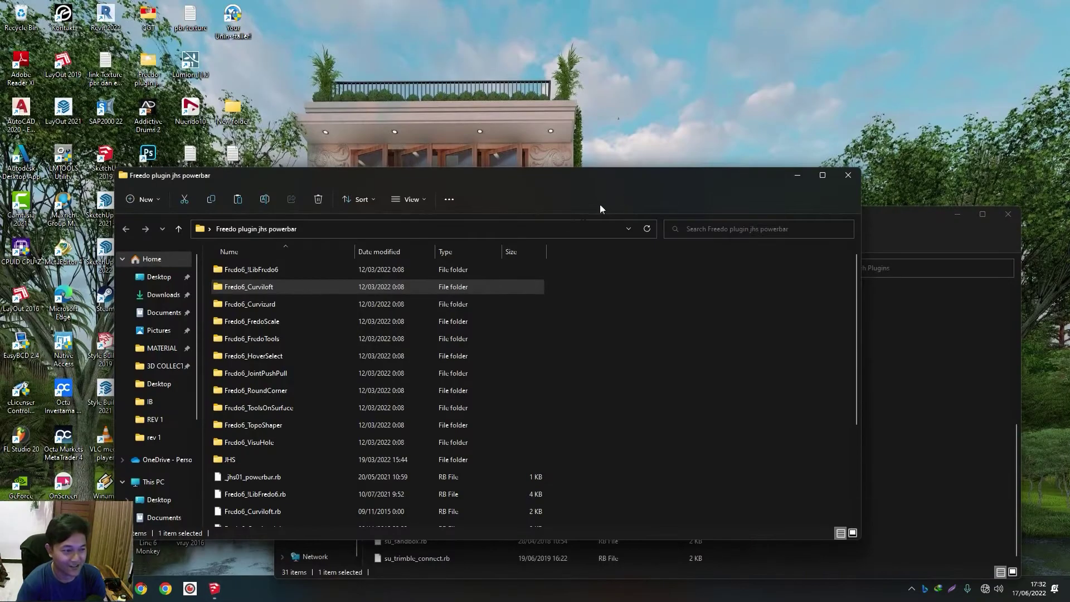
- Paste Fredo6_Curviloft and Fredo6_Curviloft.rb into Plugins, replacing existing files (32 items)
ctrl+click(248, 511)
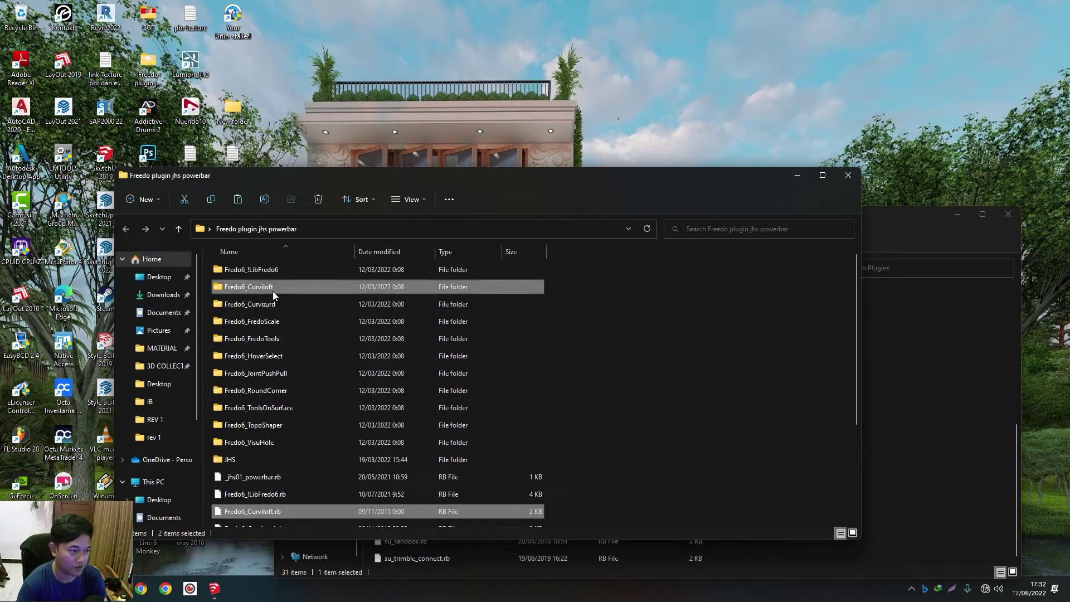
click(882, 370)
right_click(763, 357)
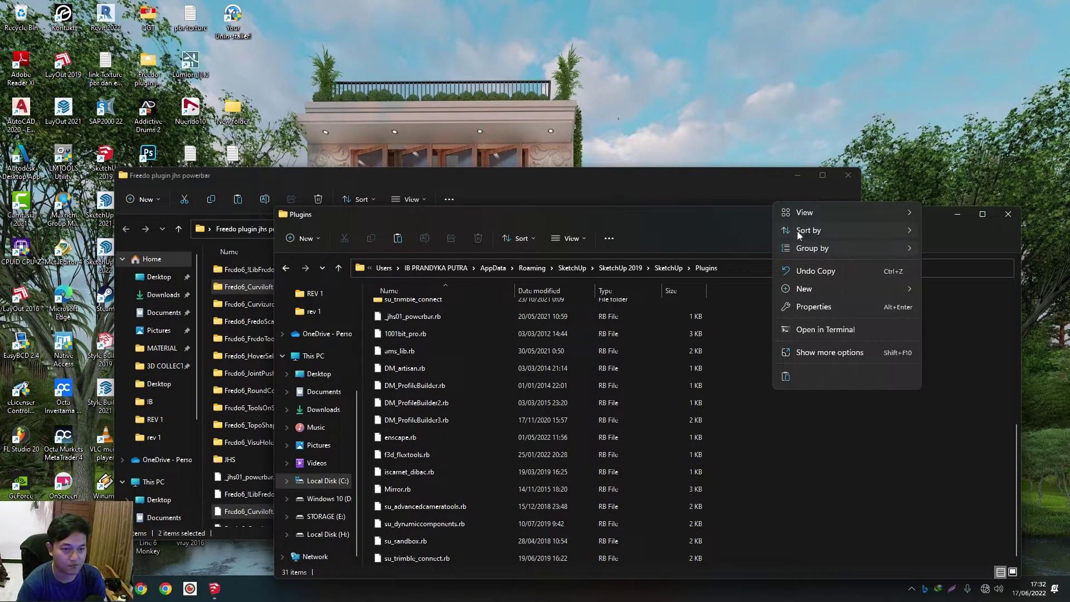
mouse_move(808, 229)
click(746, 319)
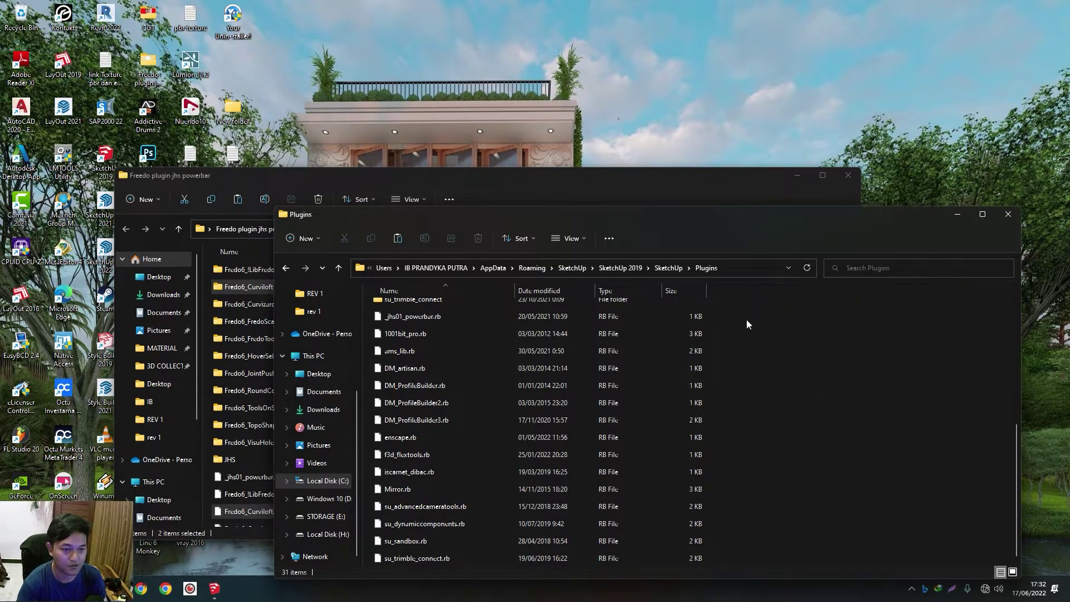
right_click(747, 319)
click(767, 333)
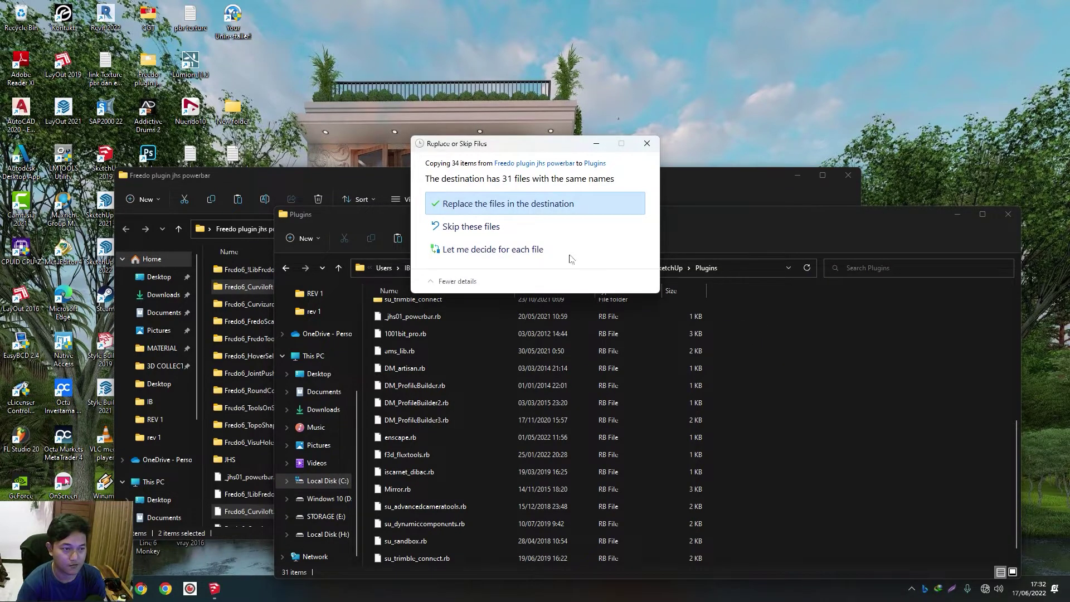
click(514, 204)
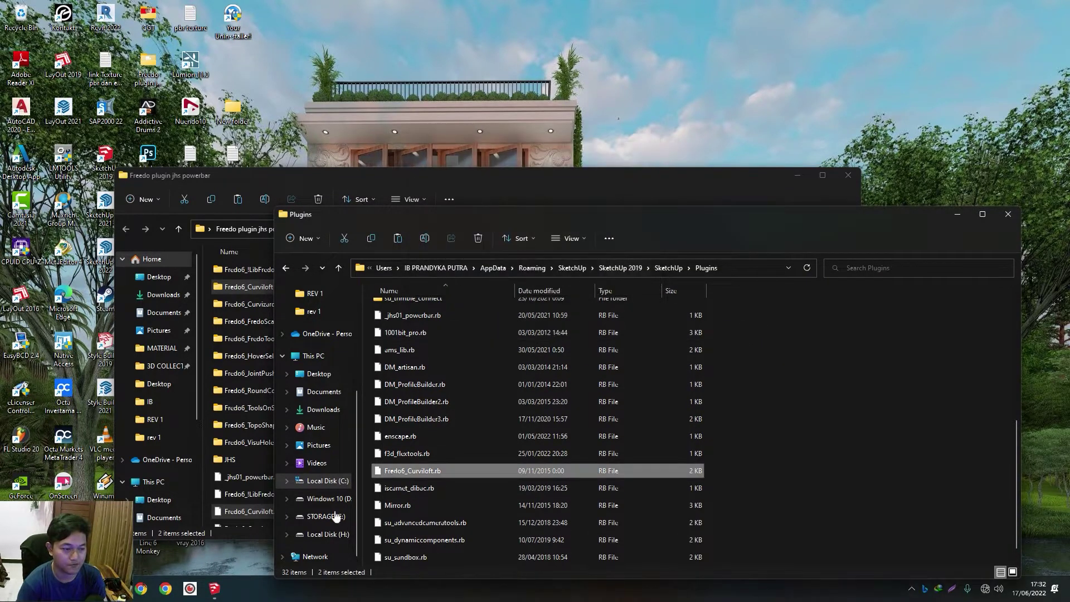
mouse_move(172, 526)
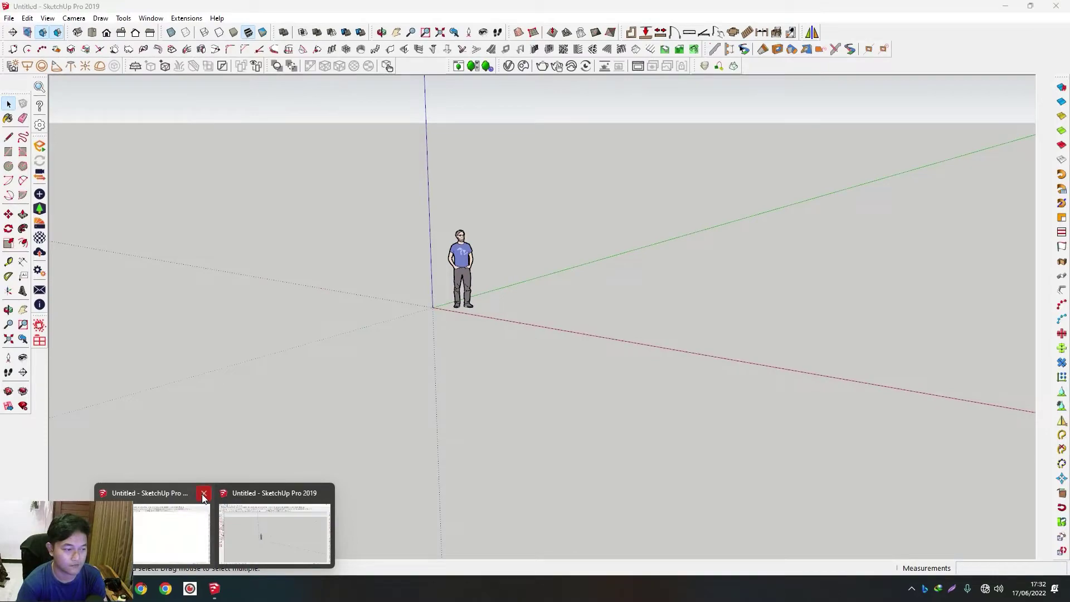
- Close both SketchUp windows without saving, relaunch SketchUp 2019 and start an Architectural-template model
click(204, 493)
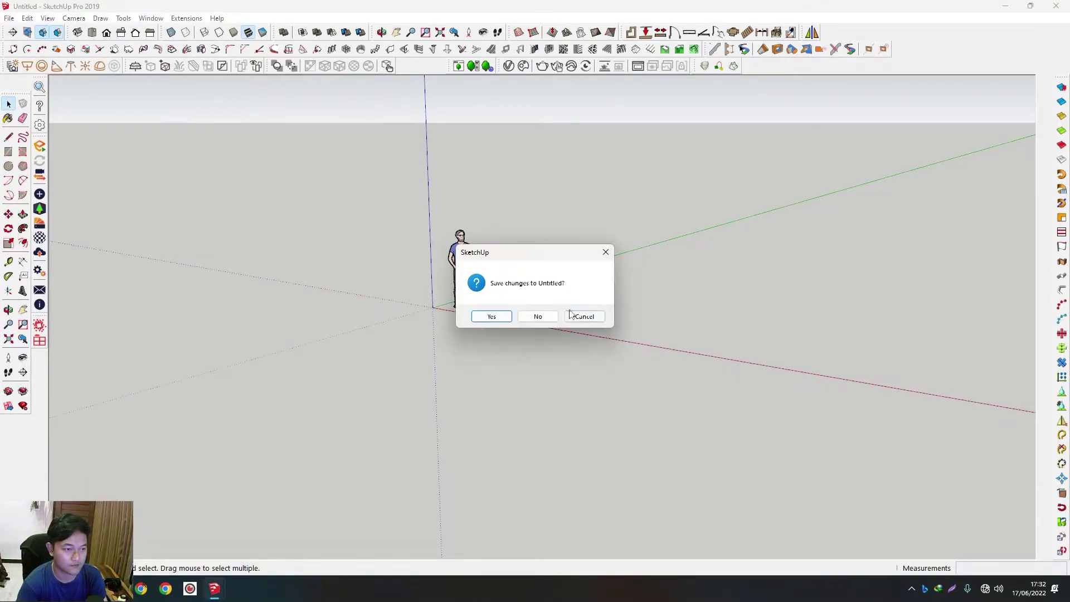
click(541, 316)
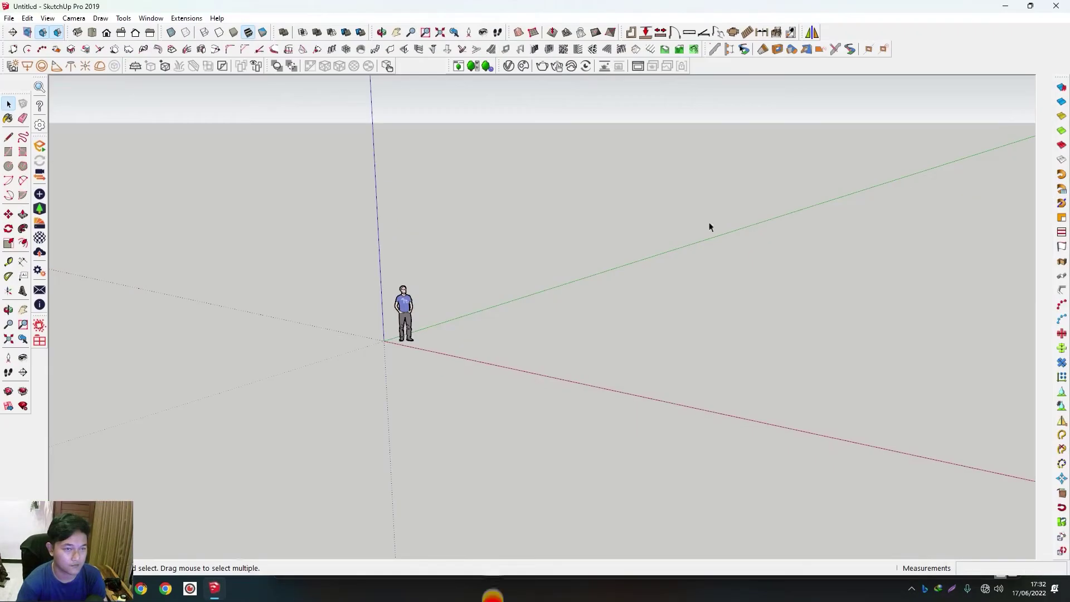
click(540, 314)
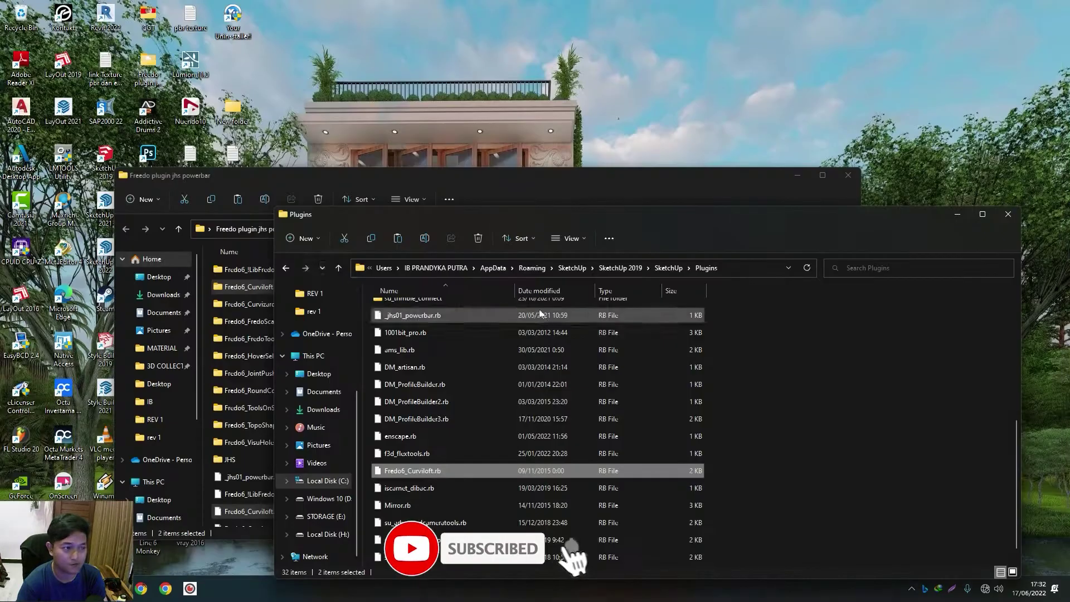
double_click(105, 158)
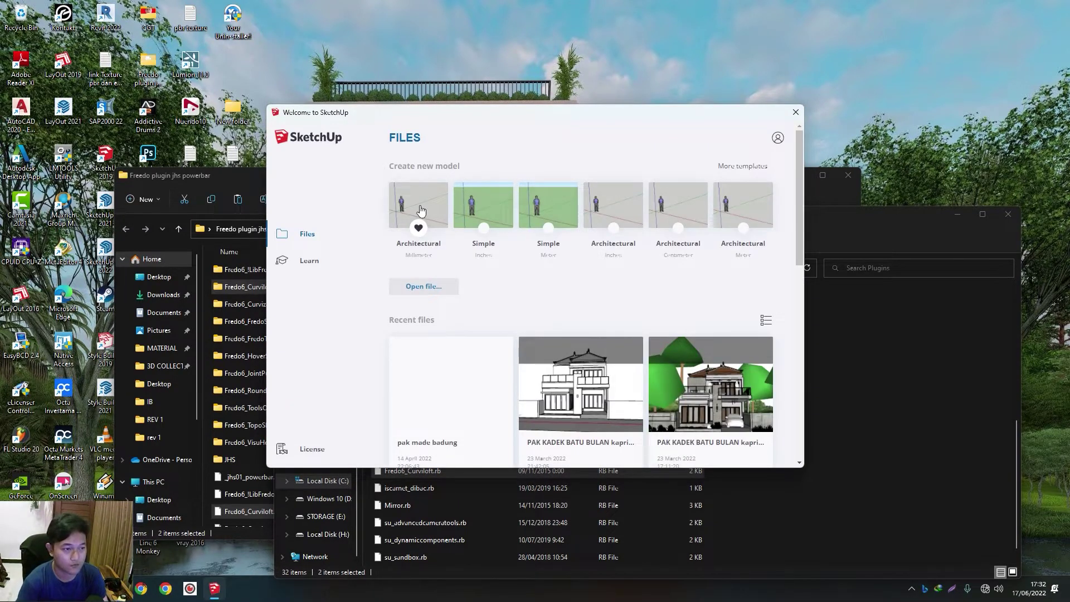
click(419, 205)
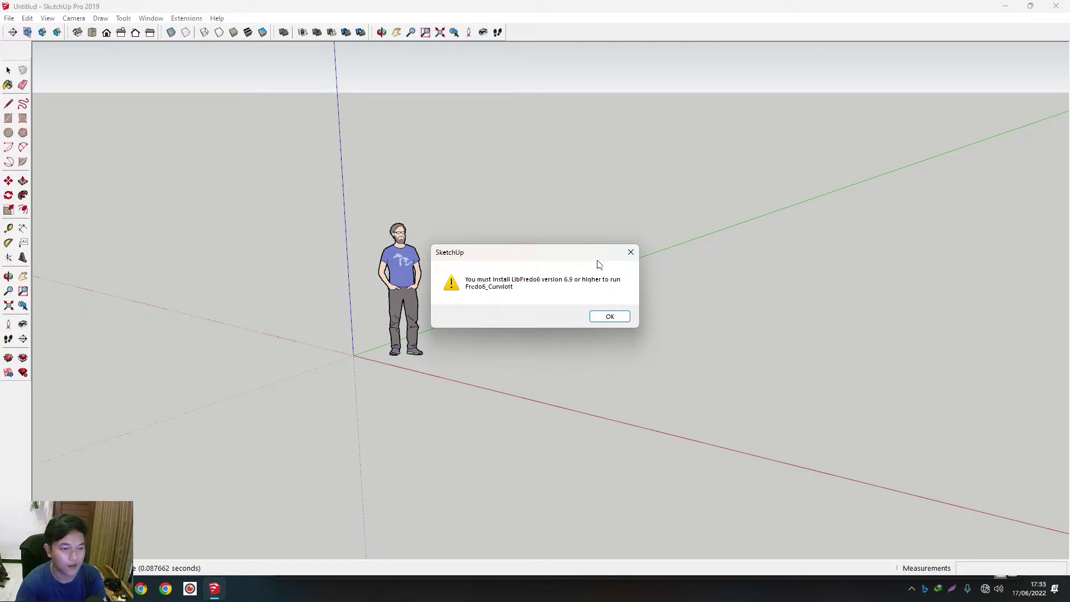
- Dismiss the LibFredo6 warning, quit SketchUp without saving, and decline sending the crash report
click(631, 252)
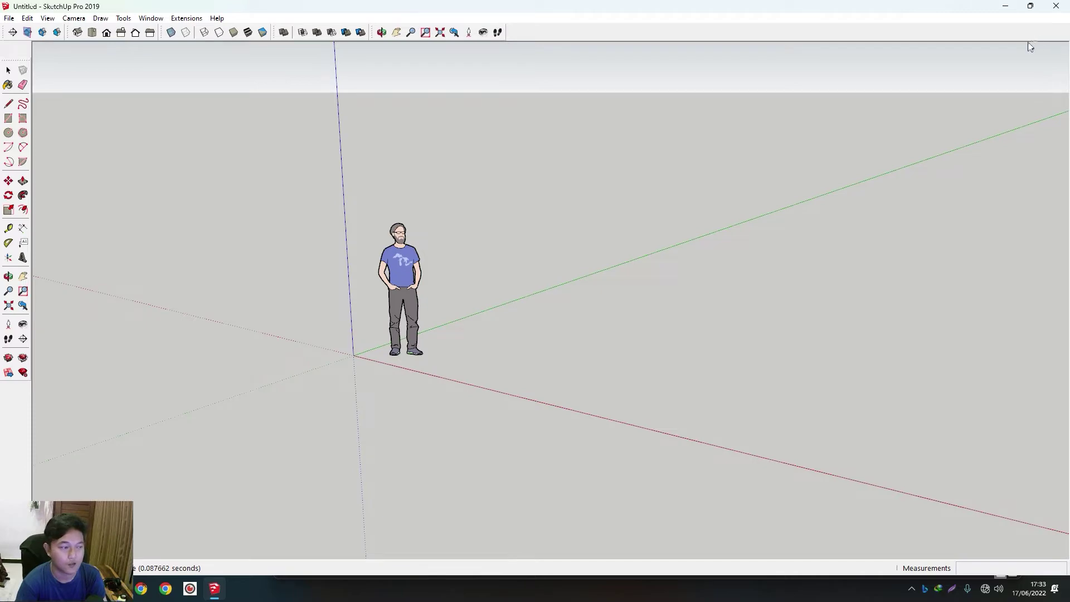
key(alt+F4)
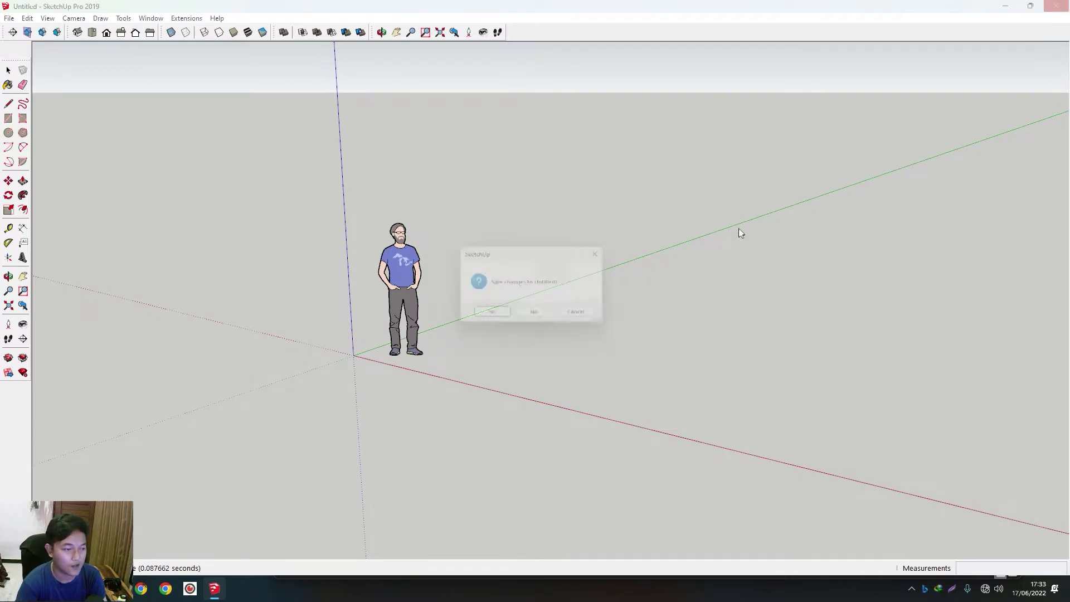
click(539, 317)
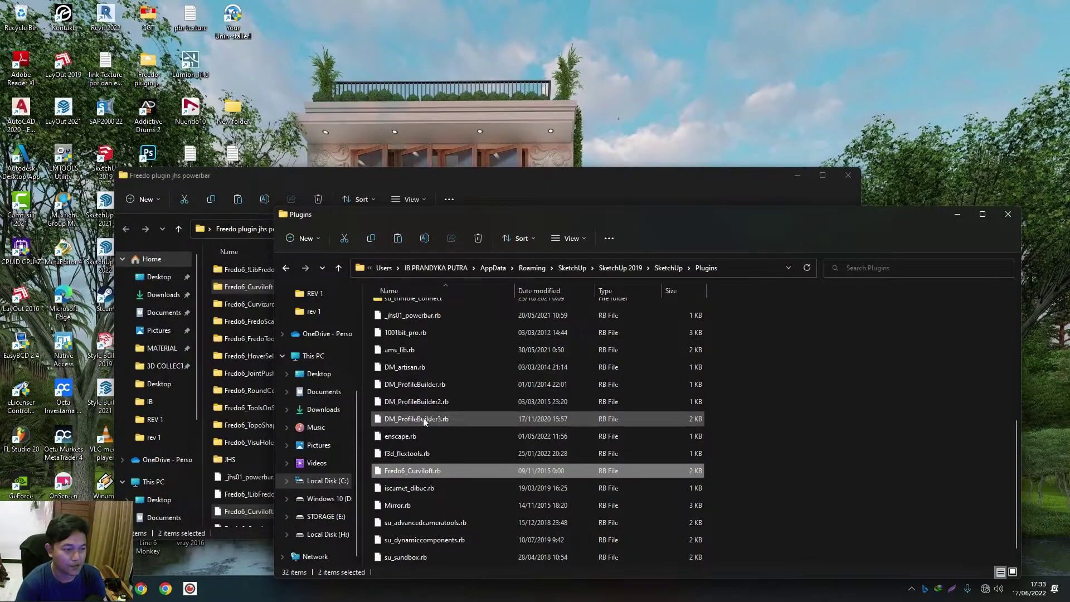
click(386, 176)
click(922, 298)
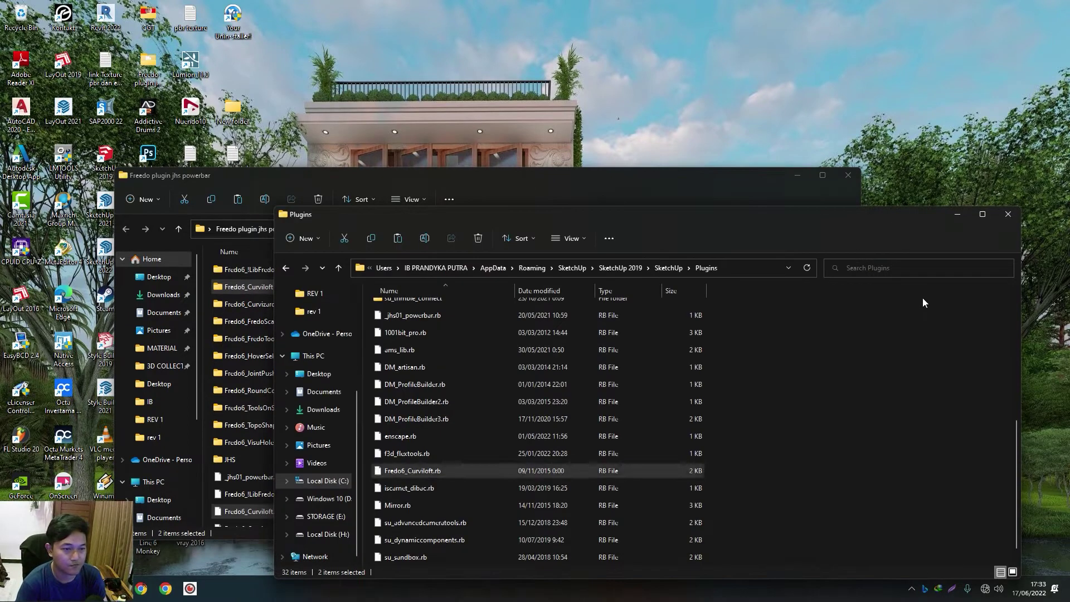
scroll(474, 371, up, 2)
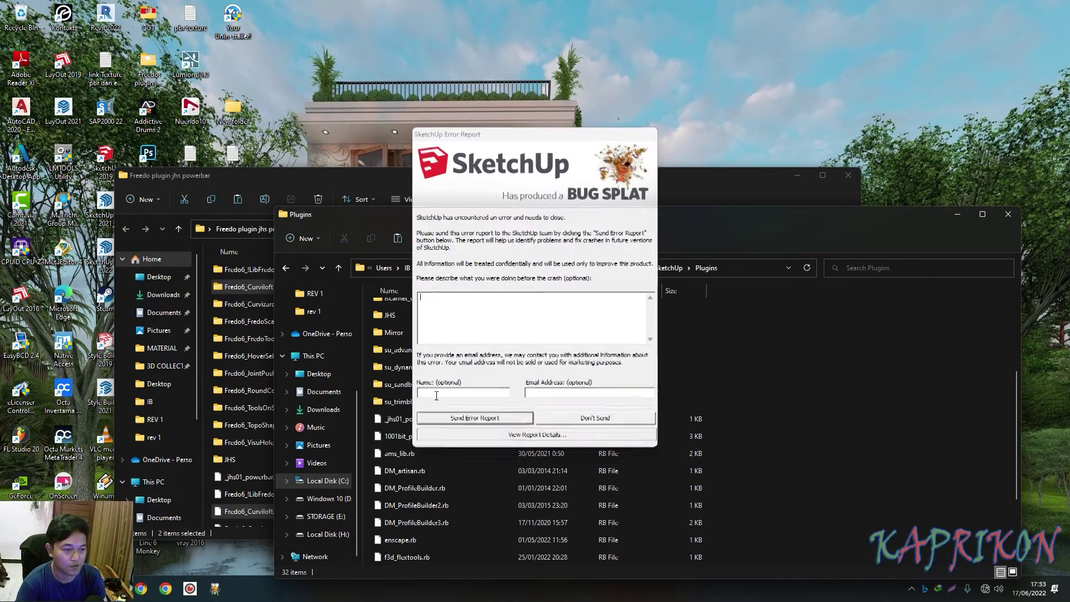
click(595, 417)
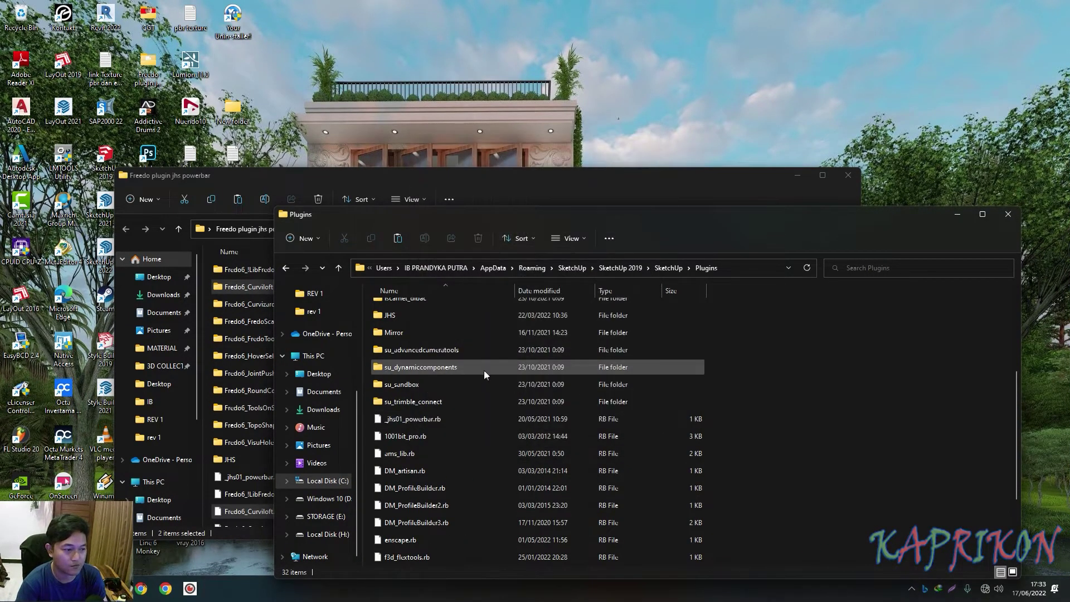
- Delete Fredo6_Curviloft.rb from Plugins, keep the Fredo6_Curviloft folder, and relaunch SketchUp 2019
scroll(474, 379, down, 2)
scroll(433, 414, up, 1)
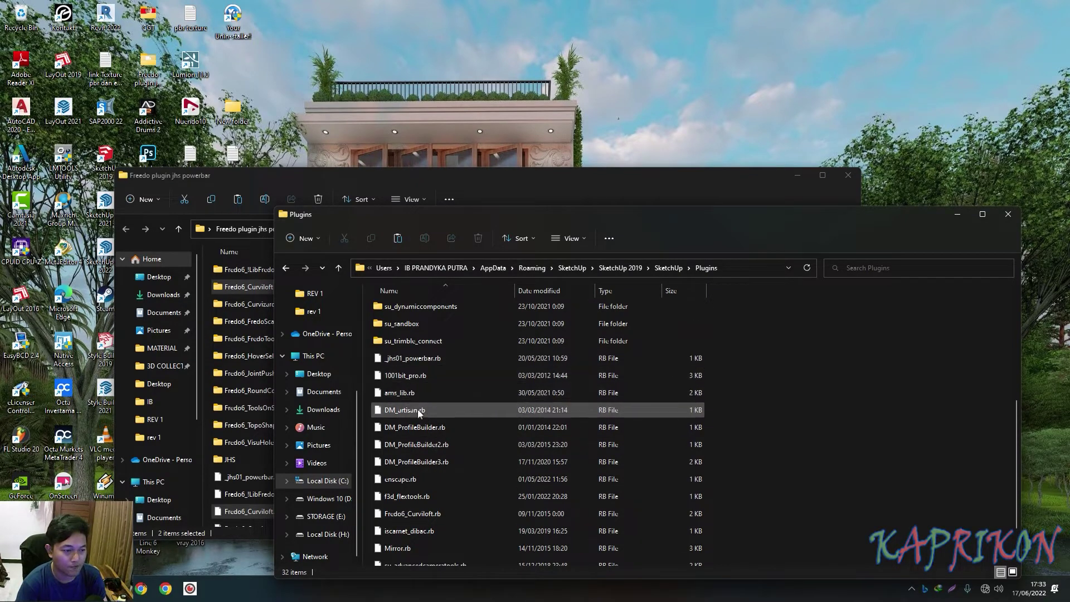
scroll(429, 390, down, 1)
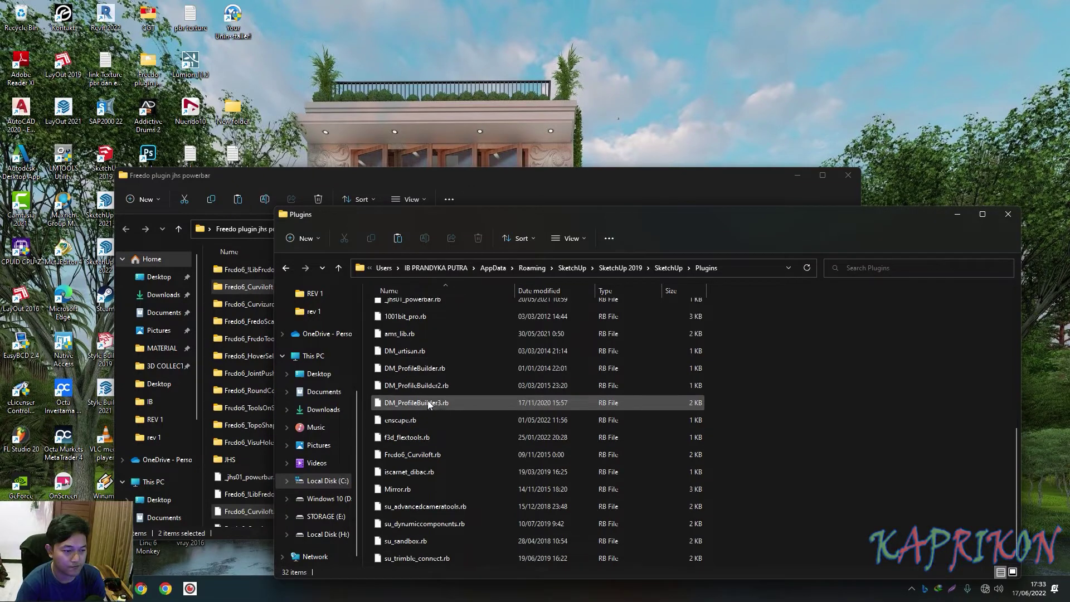
click(423, 453)
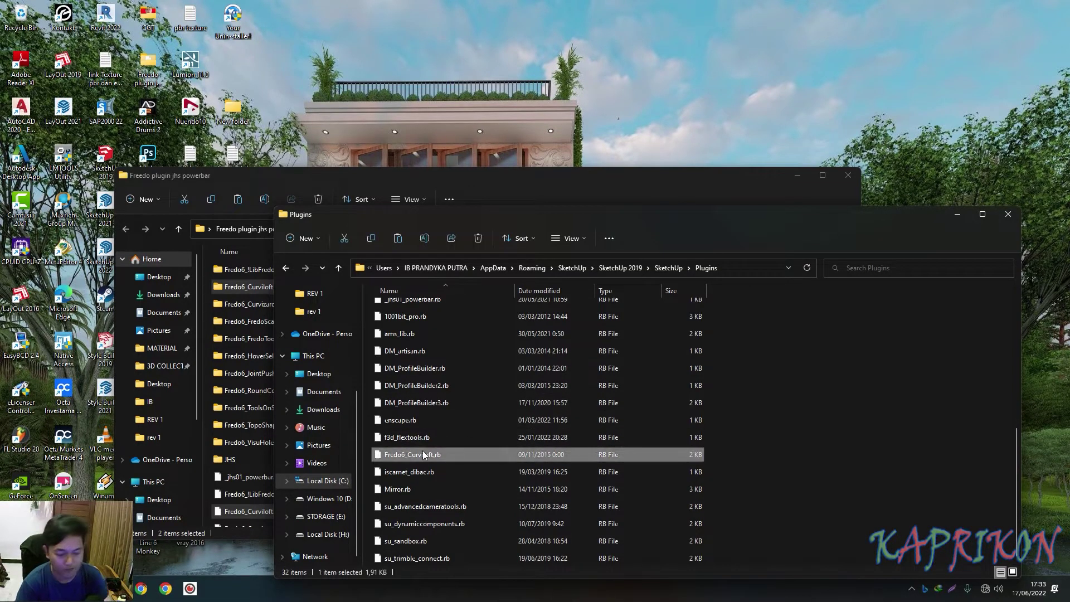
key(Delete)
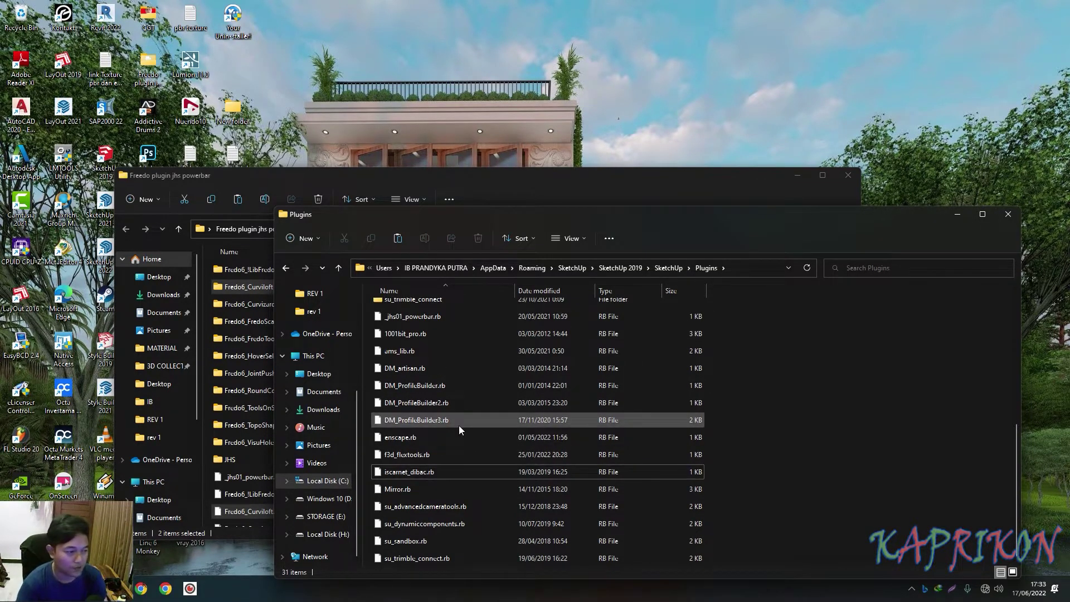
scroll(448, 425, up, 5)
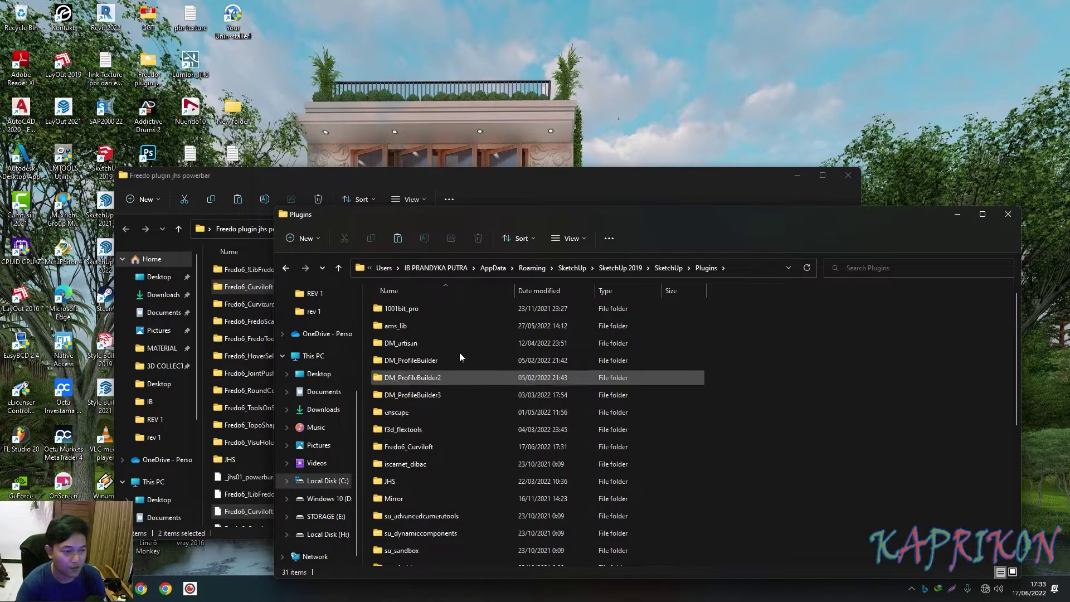
click(403, 446)
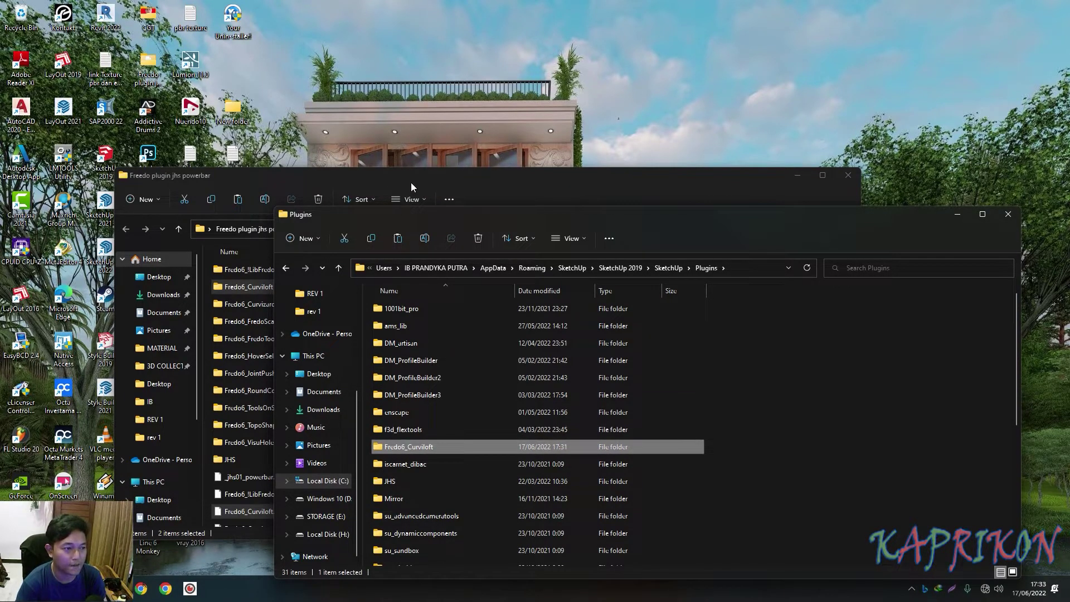
click(414, 122)
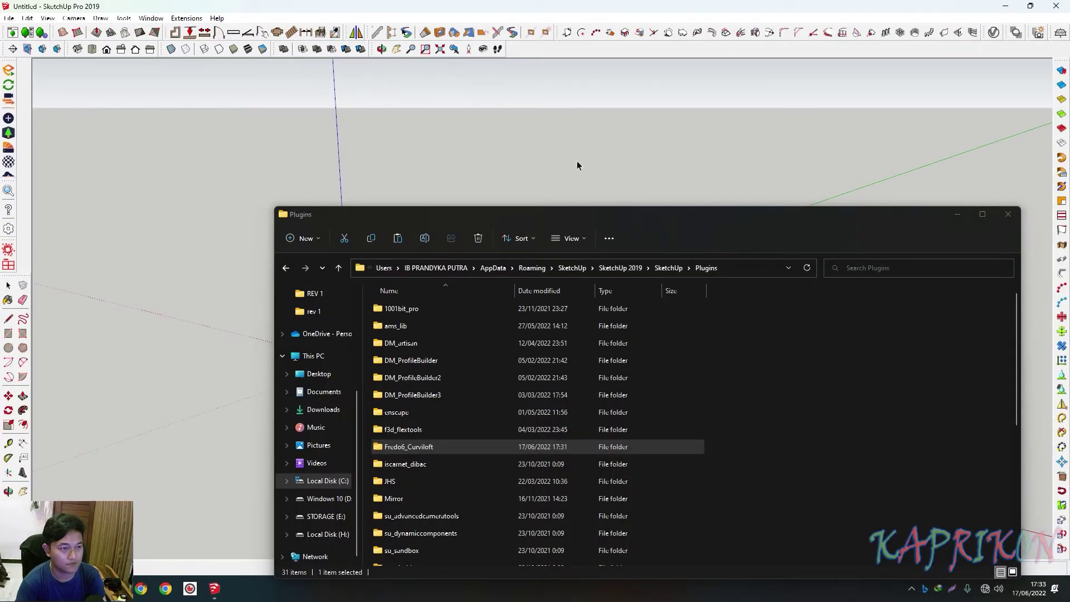
- Bring the empty SketchUp model forward, zoom out and review the available toolbar list
click(578, 165)
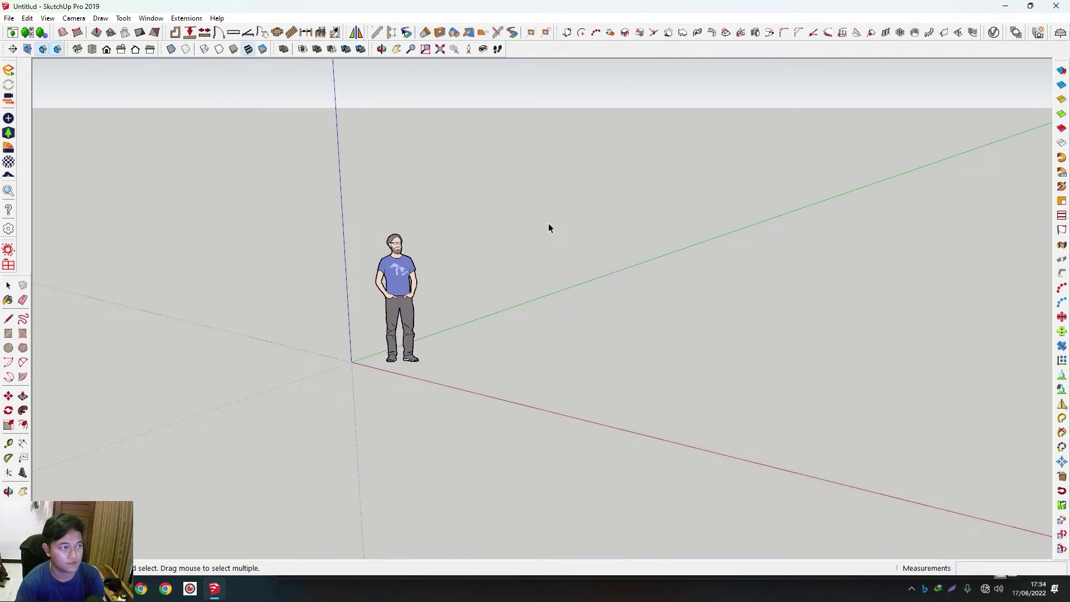
scroll(549, 222, down, 3)
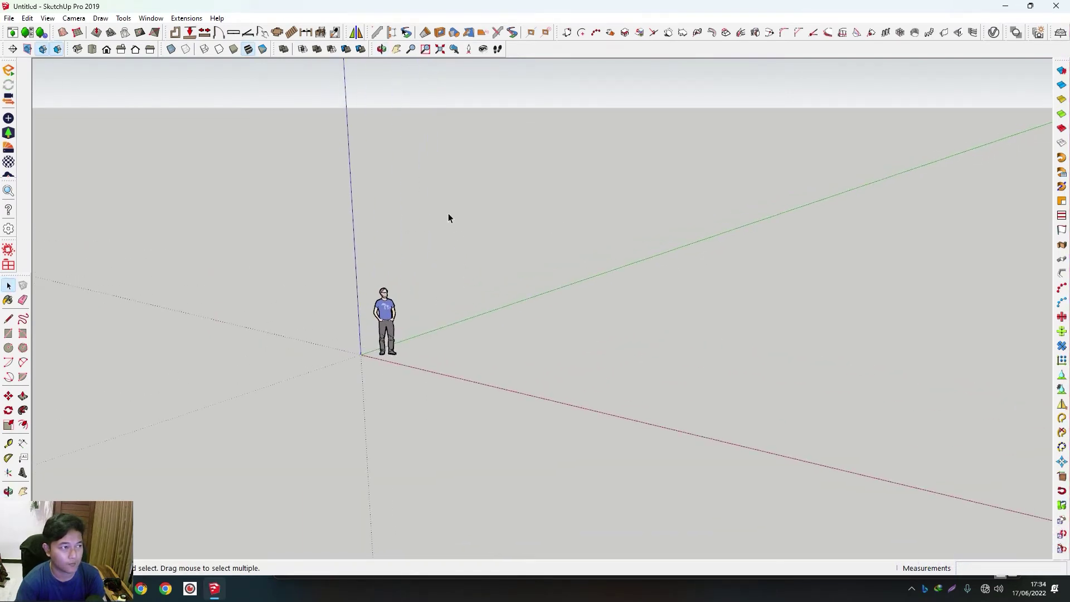
right_click(547, 50)
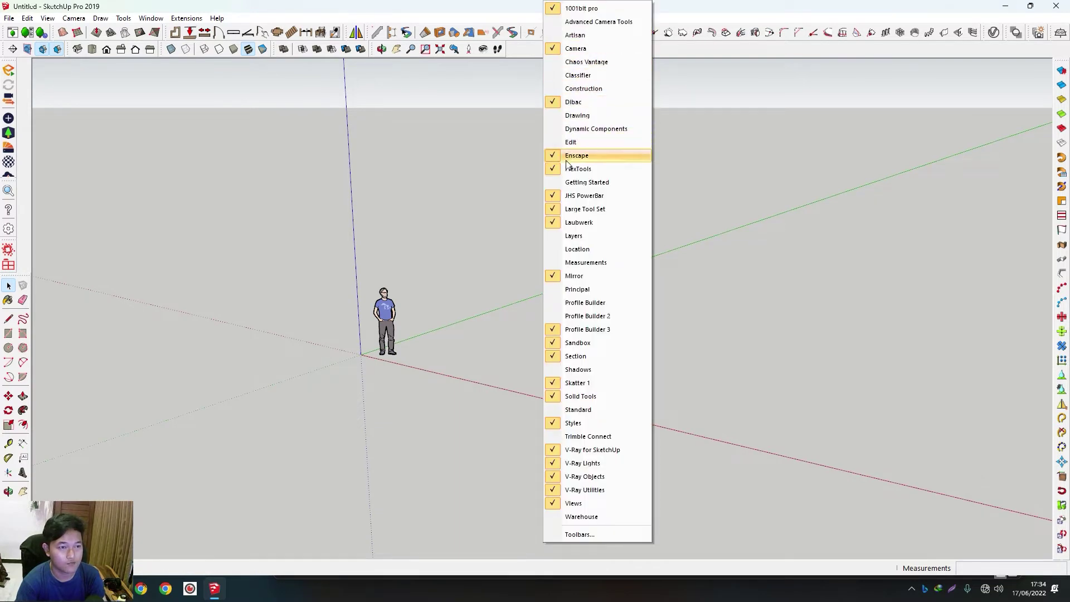
click(462, 156)
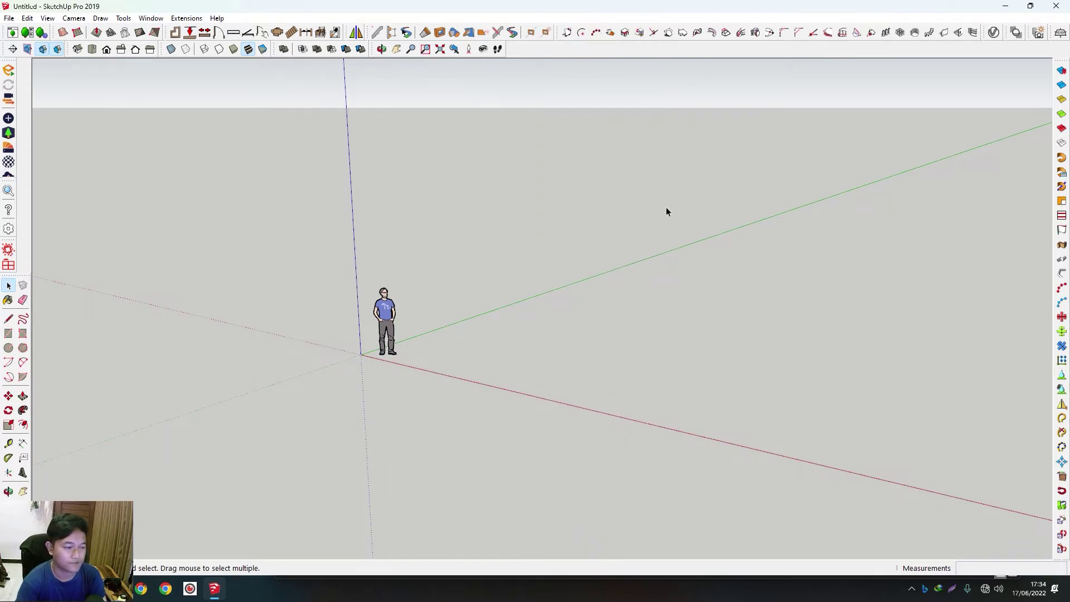
click(1008, 9)
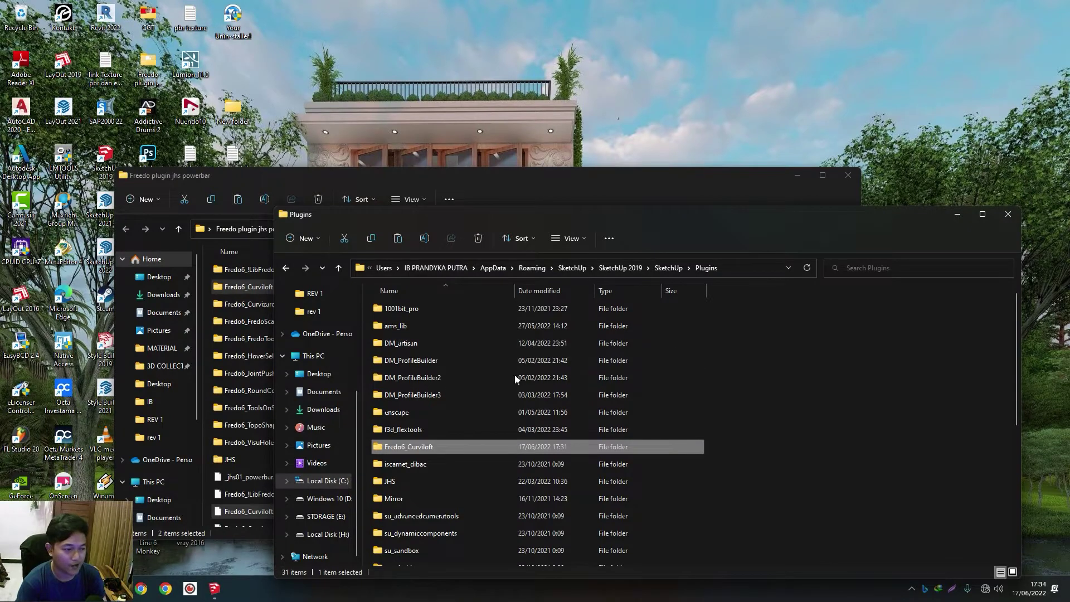
- Select the Fredo6_!LibFredo6 and Fredo6_Curviloft folders plus Fredo6_Curviloft.rb in the Freedo plugin folder
click(480, 189)
click(272, 271)
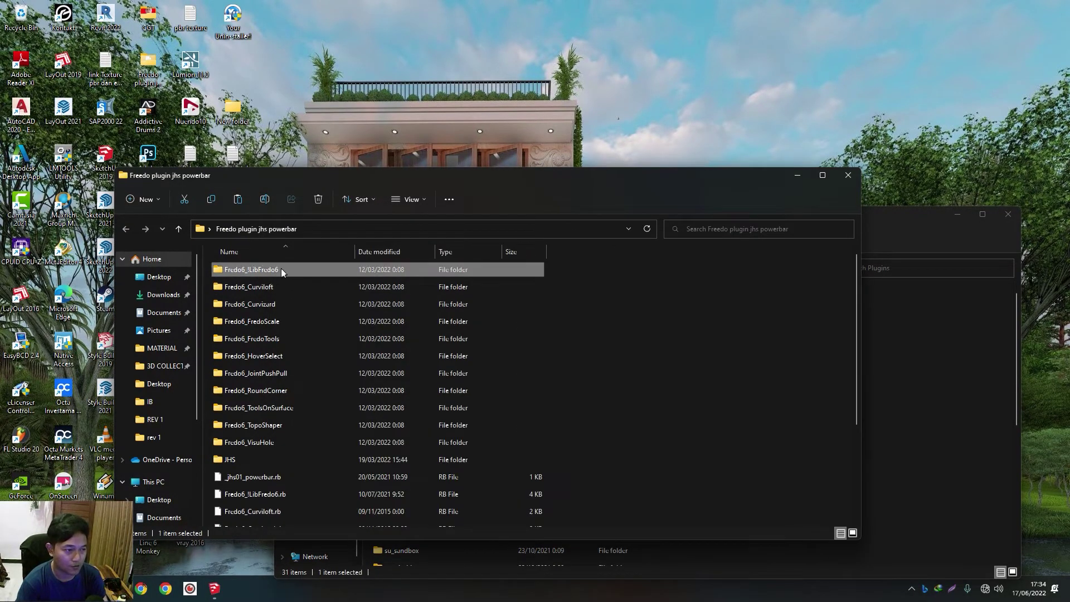
ctrl+click(254, 286)
ctrl+scroll(295, 362, down, 1)
ctrl+scroll(291, 376, down, 1)
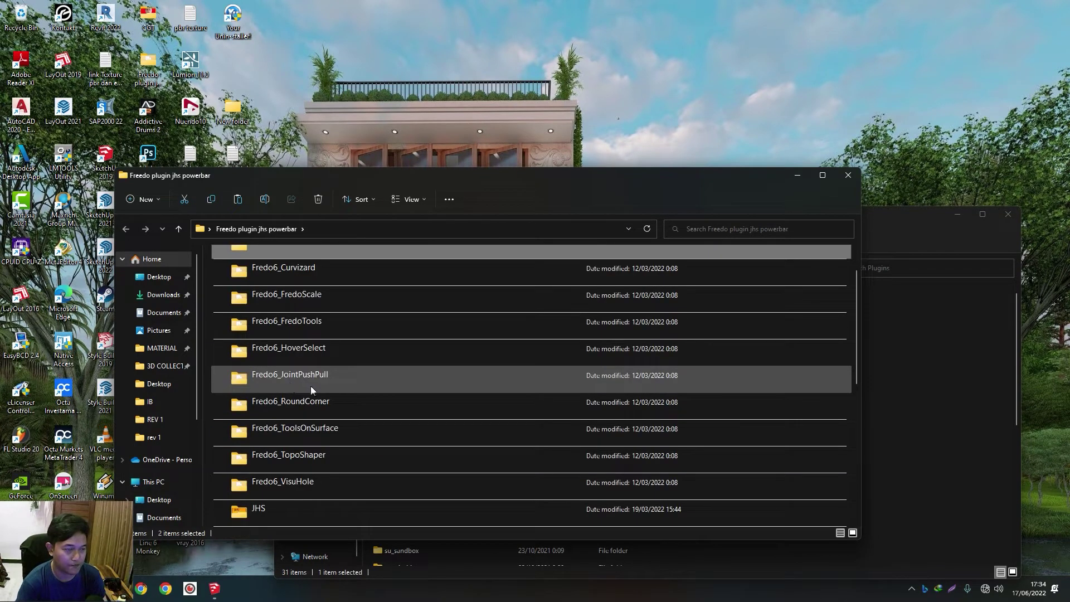
scroll(293, 382, up, 1)
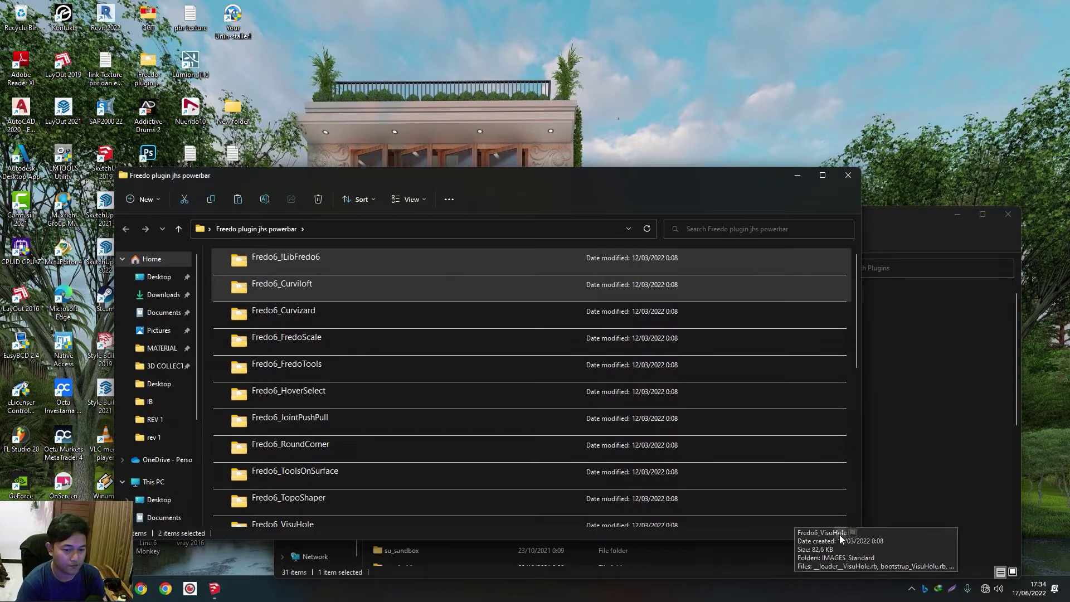
click(840, 532)
scroll(323, 371, down, 1)
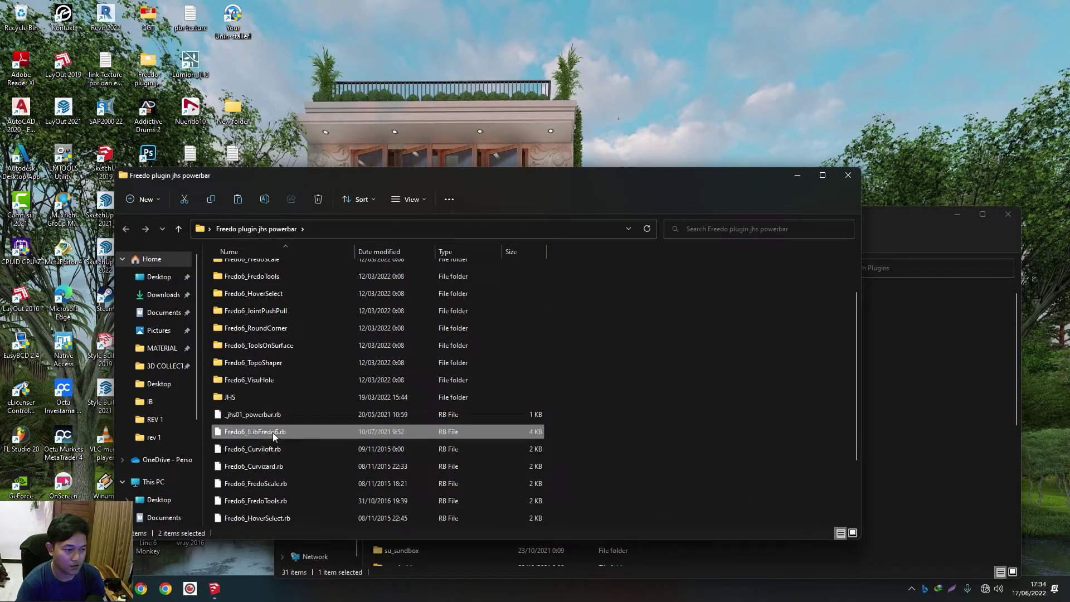
ctrl+click(269, 449)
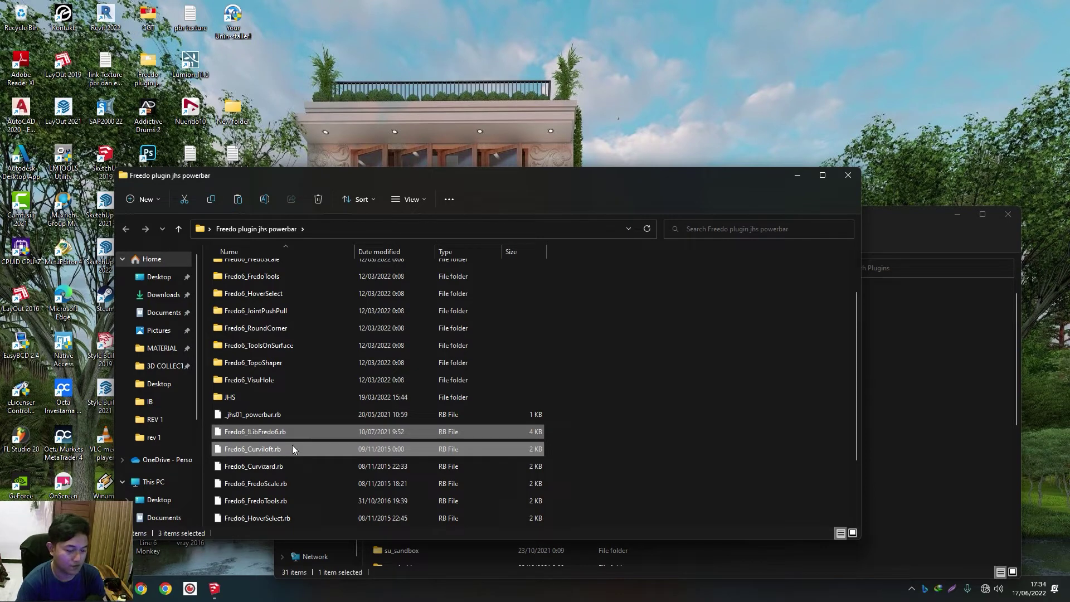
- Paste them into SketchUp 2019's Plugins folder replacing existing copies, and restart SketchUp without saving
click(926, 388)
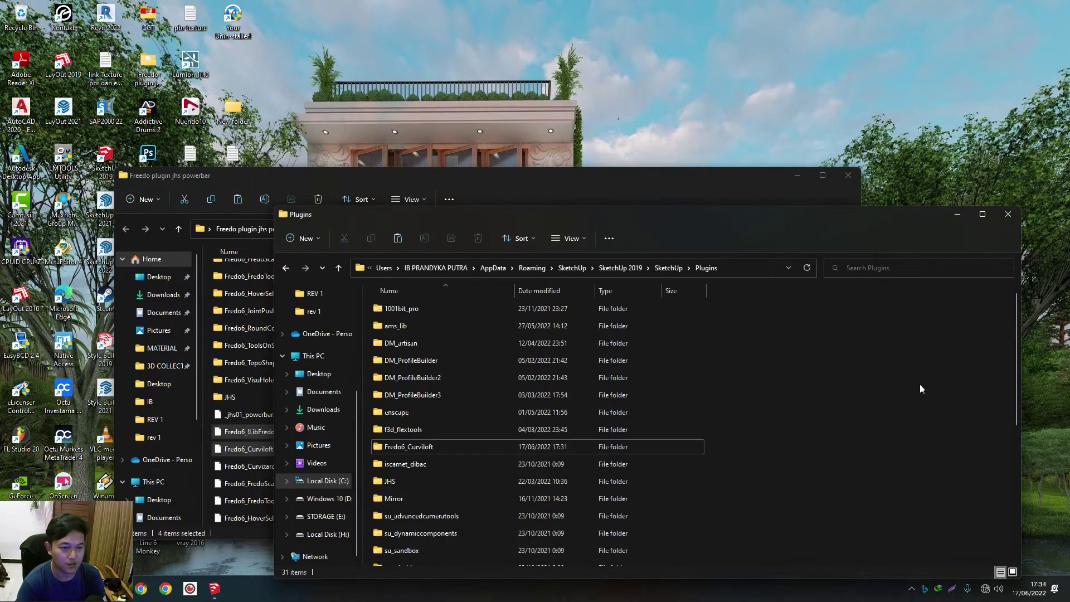
right_click(812, 352)
click(831, 366)
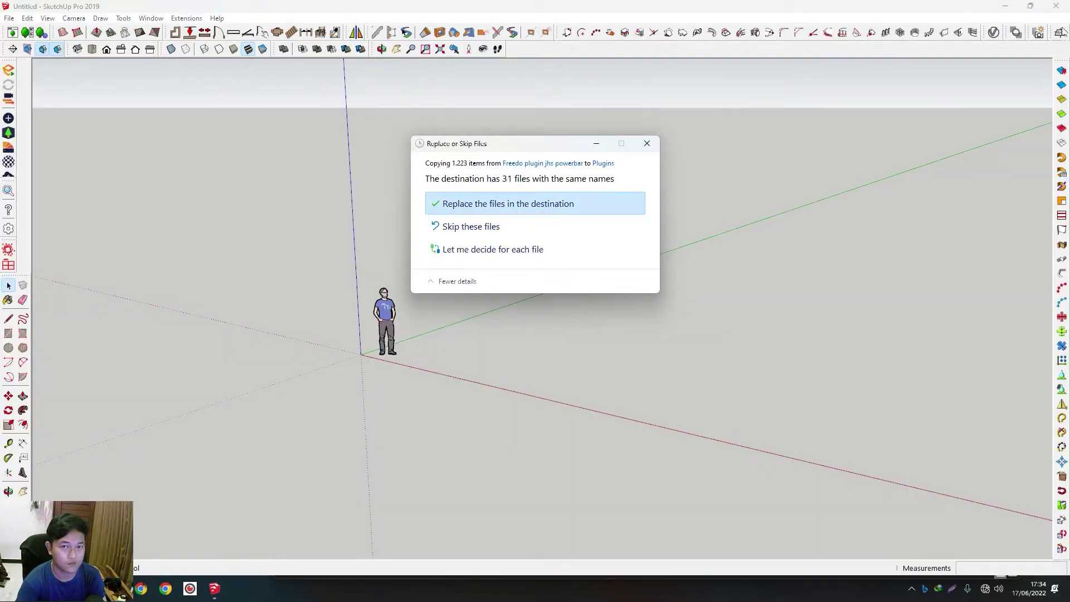
click(1056, 6)
click(538, 318)
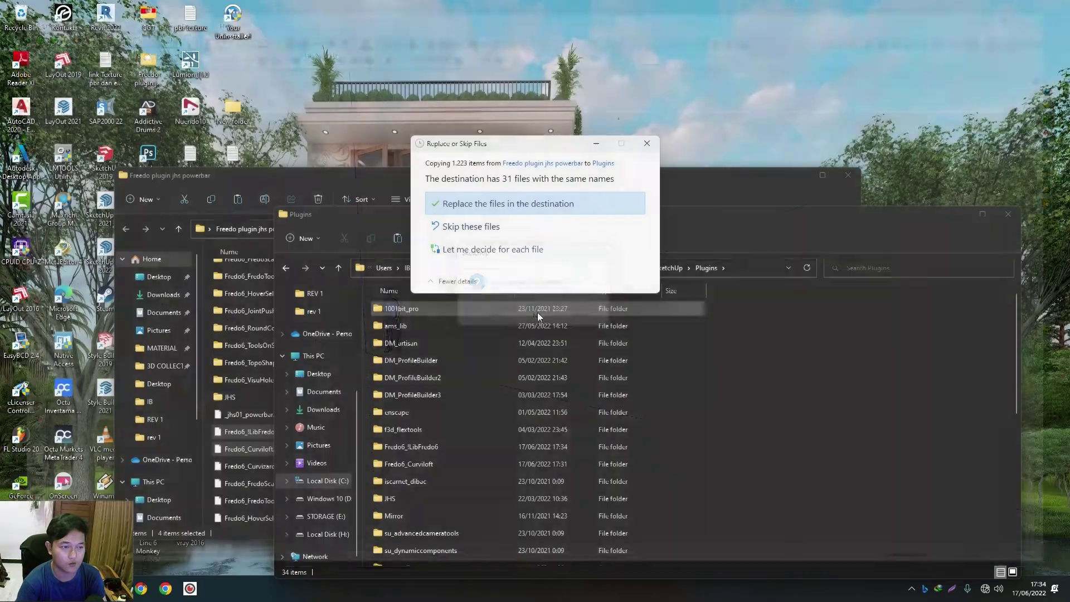
click(498, 205)
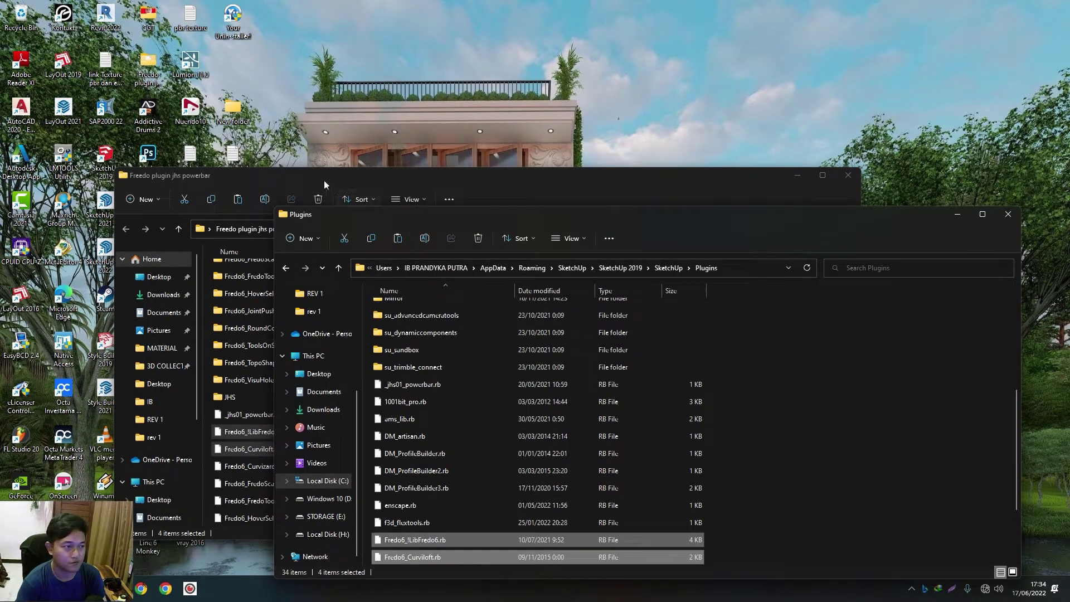
double_click(104, 158)
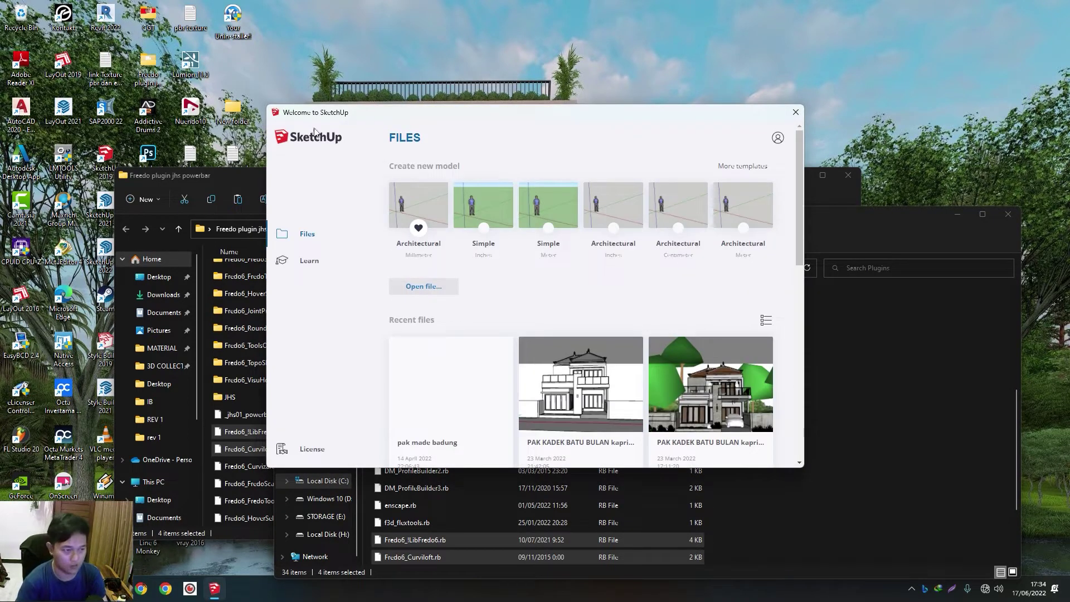
- Start a new untitled model, move the Curviloft toolbar aside and orbit the view
click(428, 215)
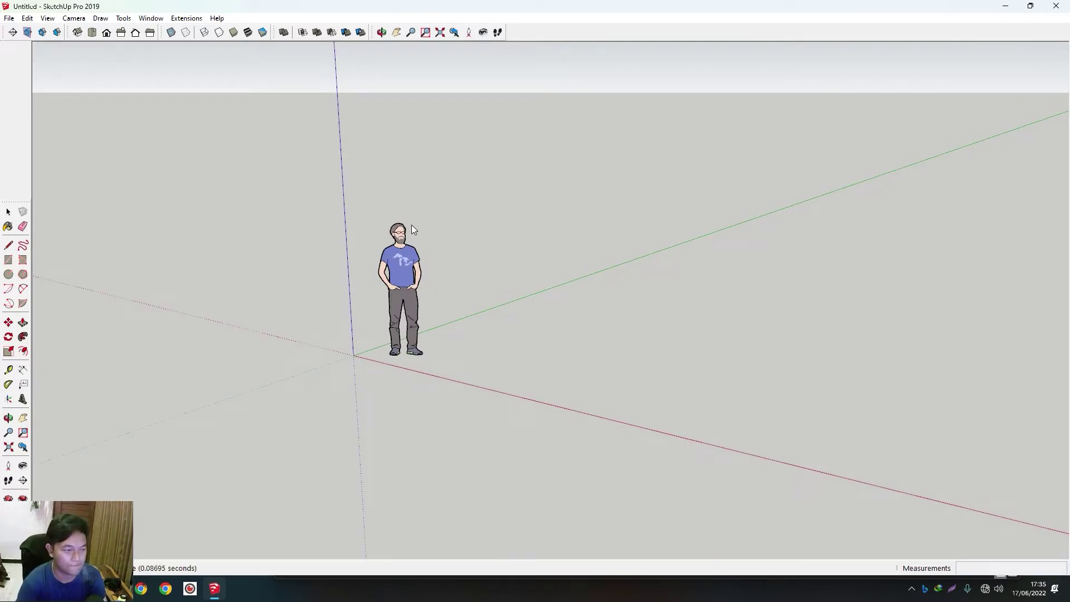
key(alt+Tab)
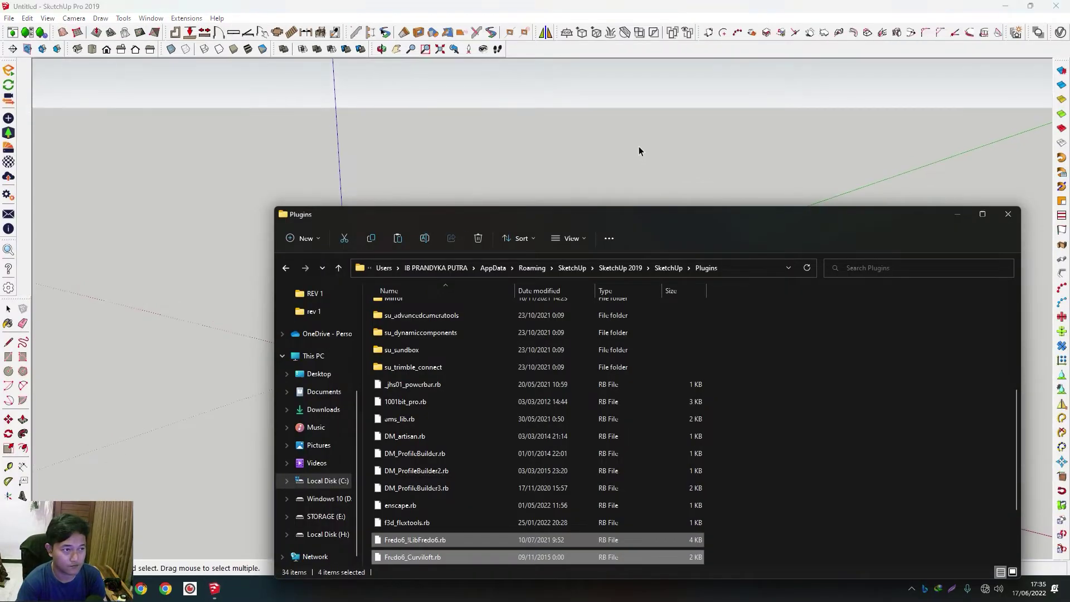
click(1007, 214)
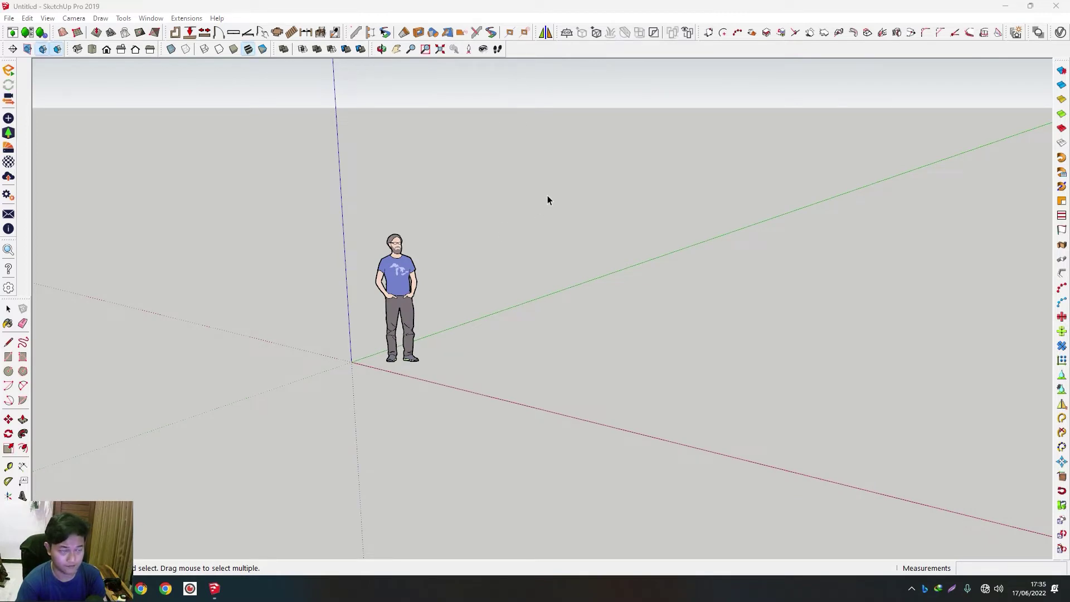
drag(96, 71, 464, 126)
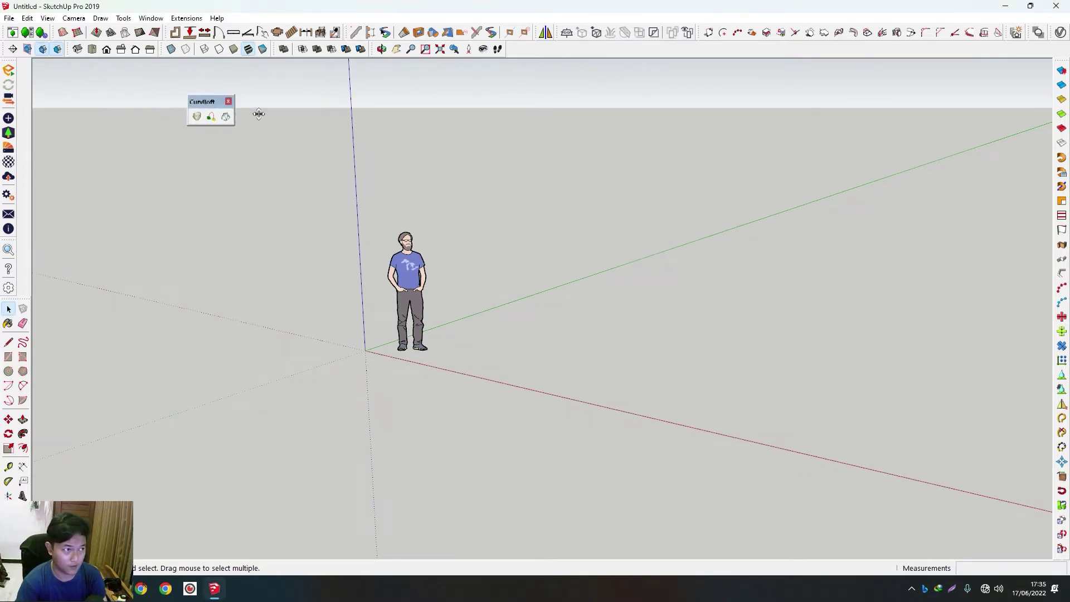
middle_drag(384, 198, 428, 257)
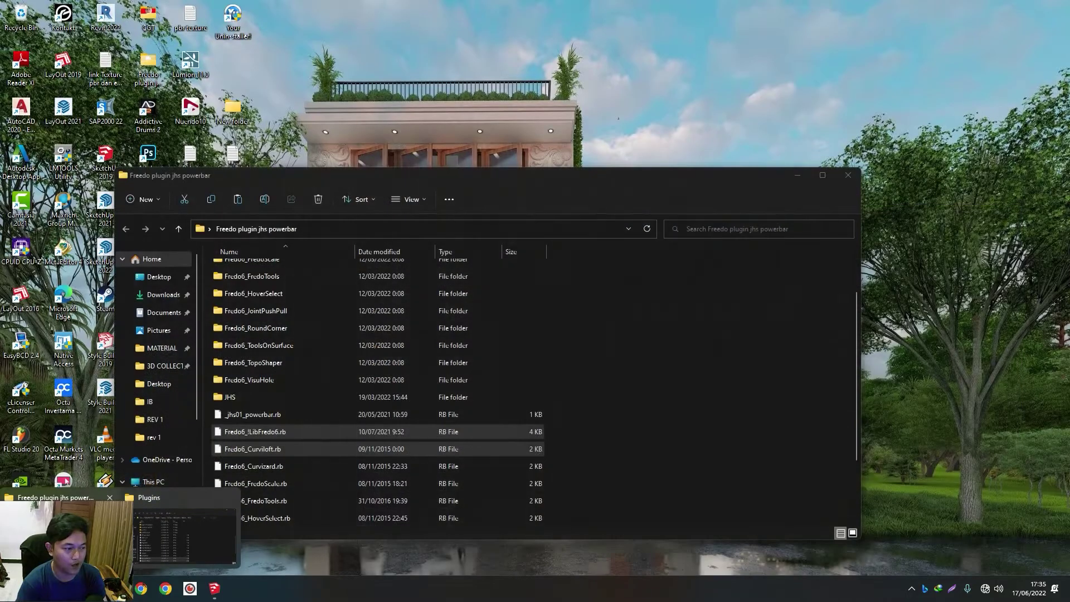
click(61, 524)
- Select the Fredo6 folders and .rb files, including JointPushPull, in the Freedo plugin jhs powerbar folder
drag(424, 180, 631, 127)
scroll(502, 279, up, 2)
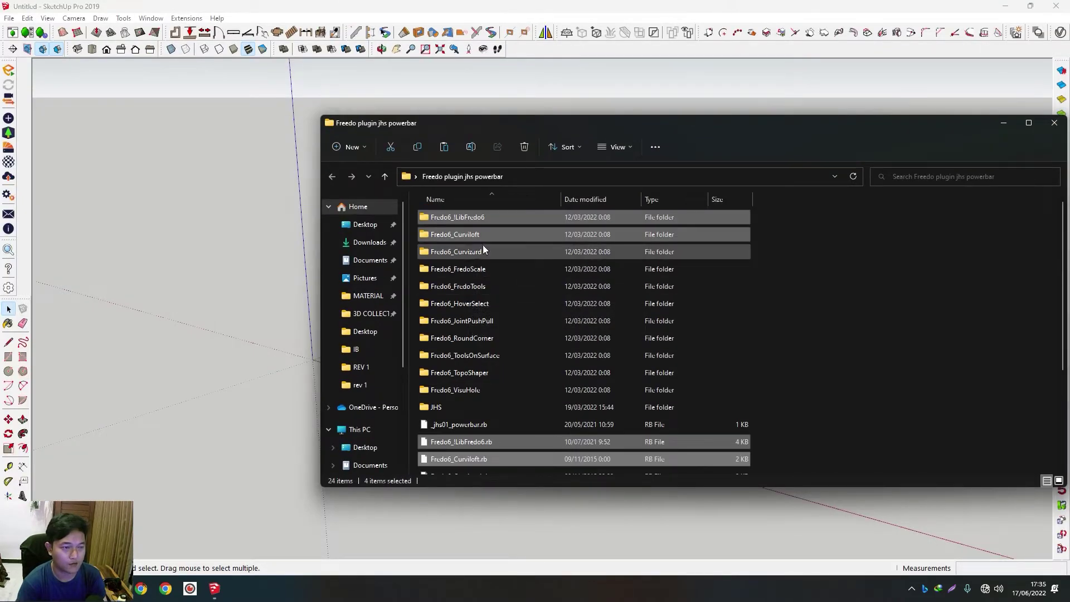
click(482, 218)
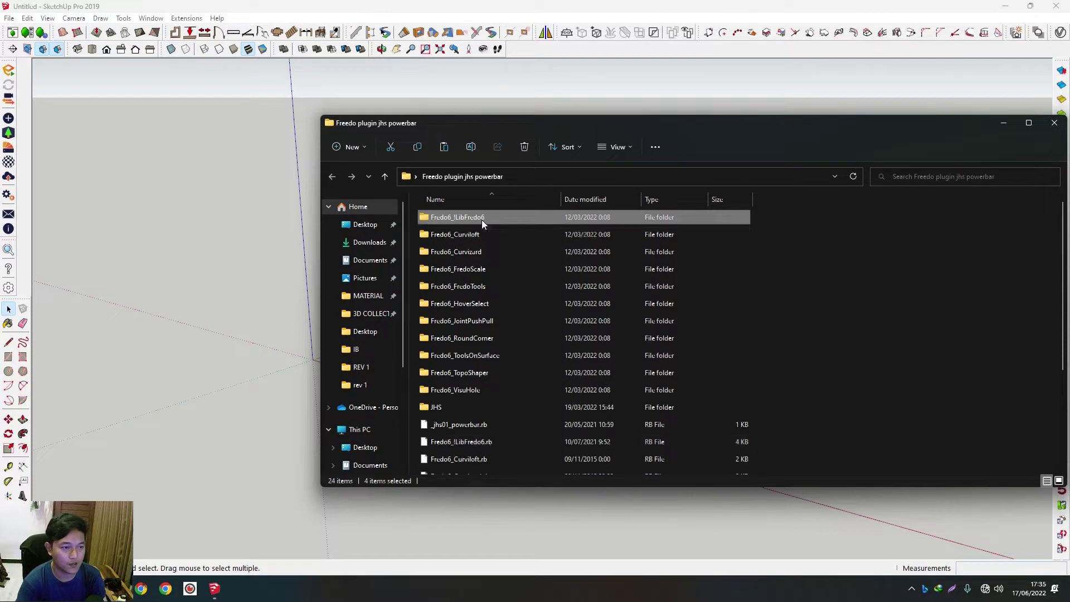
shift+click(473, 389)
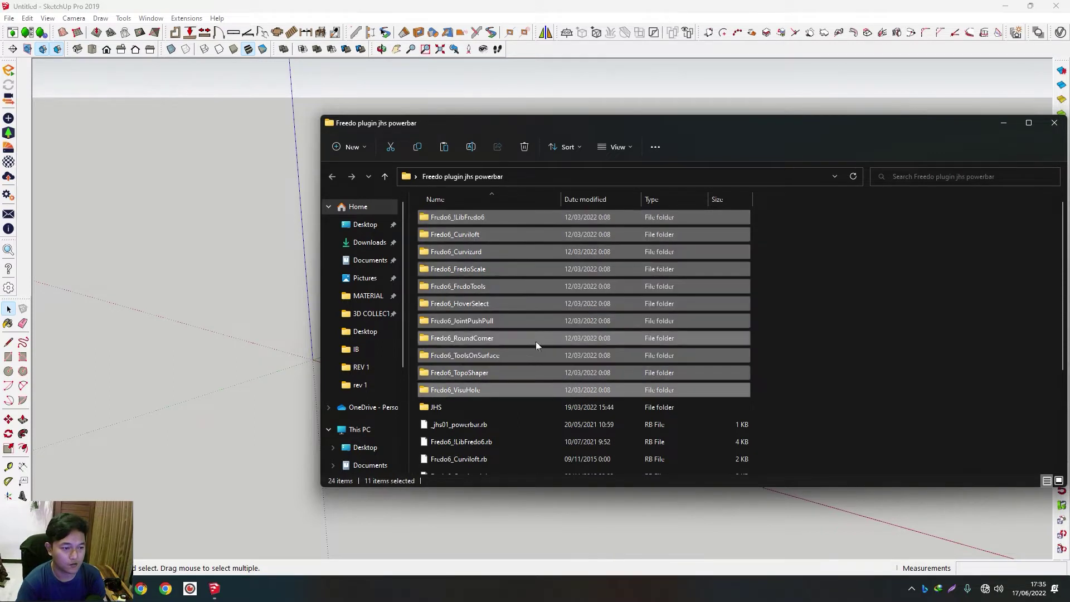
scroll(529, 334, down, 3)
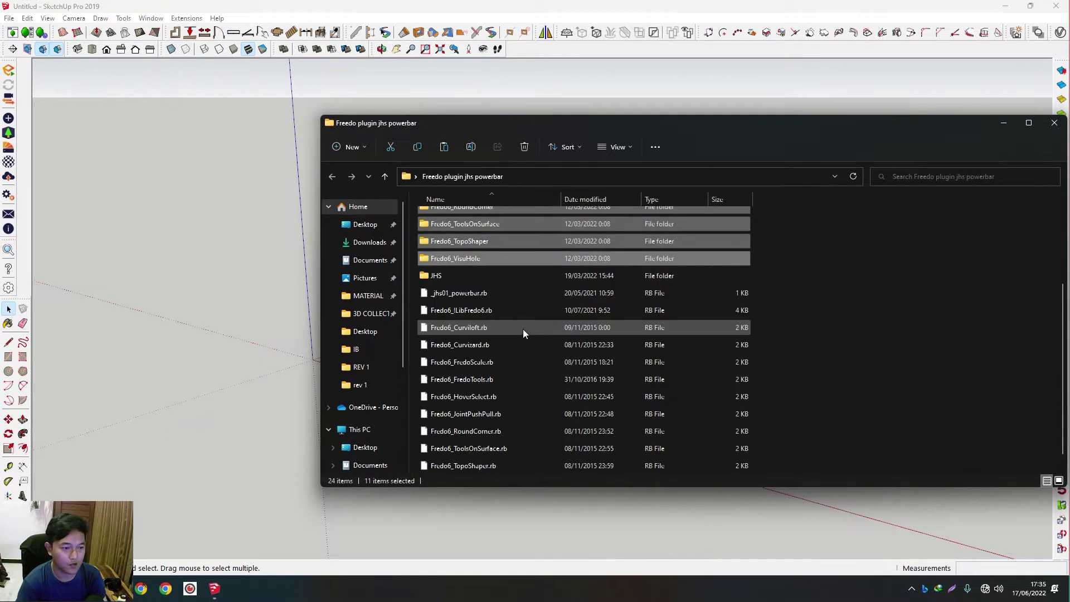
ctrl+click(467, 310)
ctrl+click(463, 344)
ctrl+click(460, 379)
ctrl+click(460, 413)
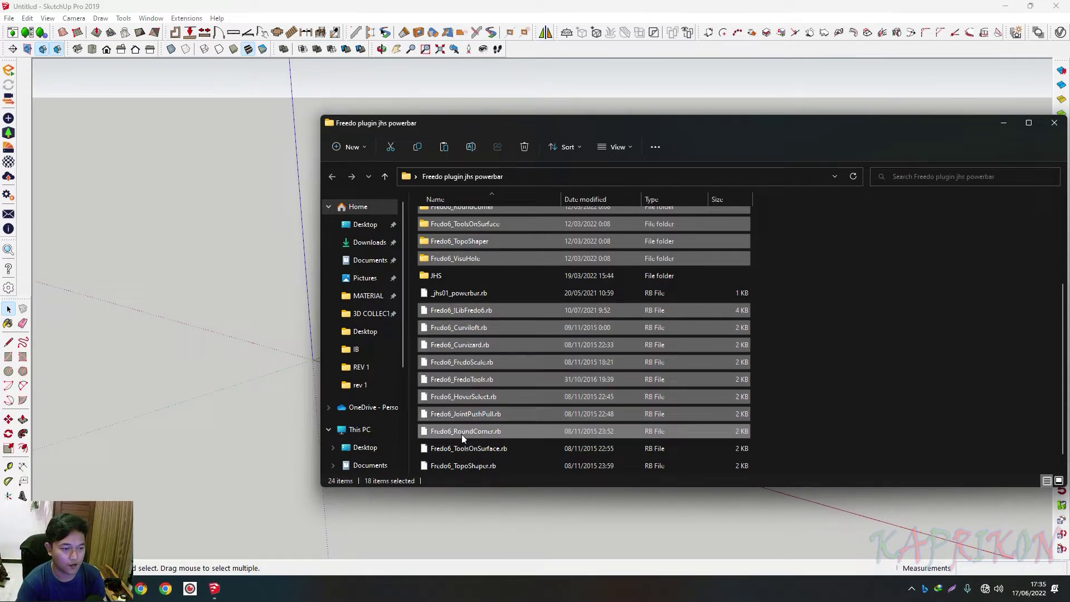
ctrl+click(468, 448)
ctrl+scroll(470, 447, down, 2)
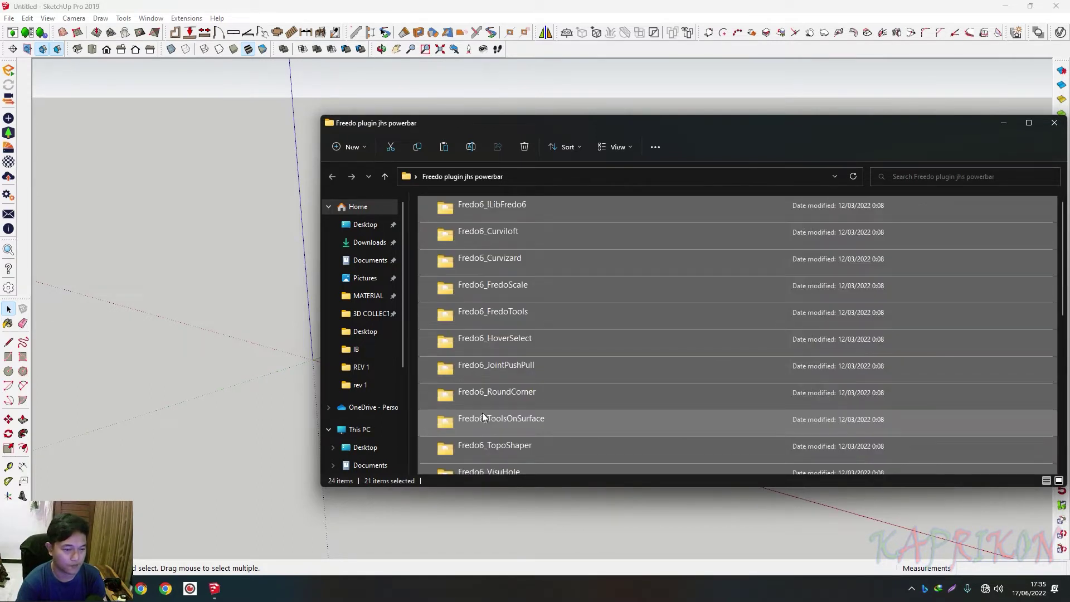
ctrl+click(482, 413)
- Copy the 21 selected plugin items and switch back to SketchUp
click(1046, 481)
ctrl+scroll(544, 405, down, 2)
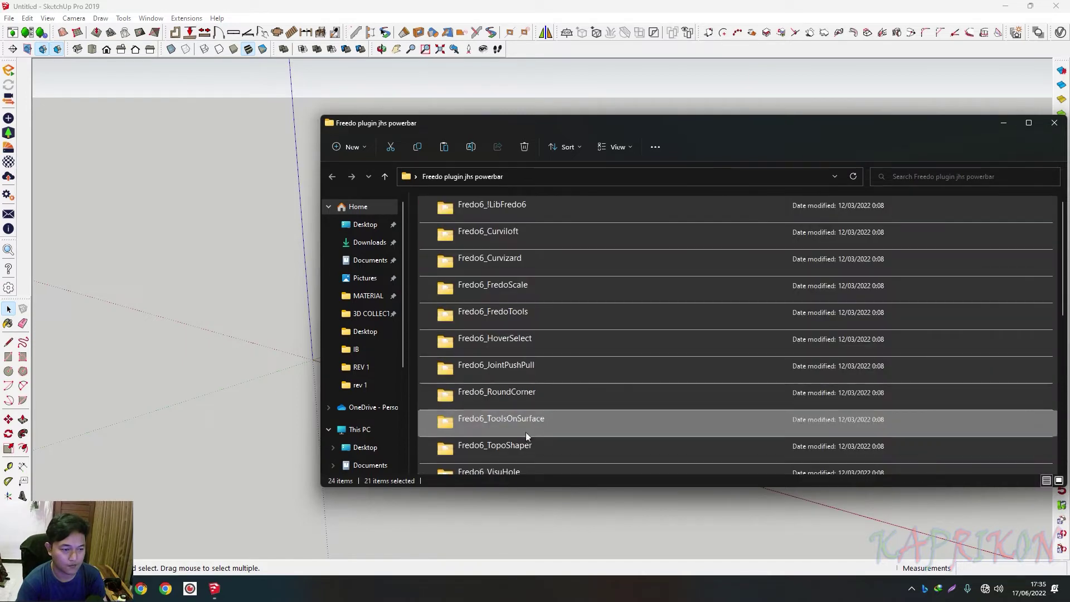
click(1046, 480)
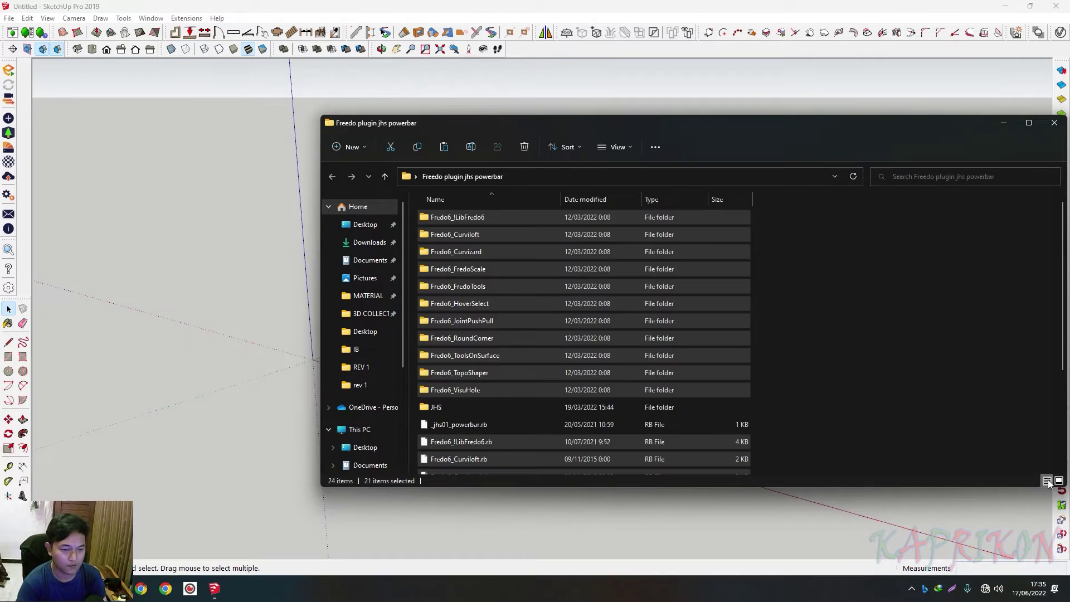
ctrl+scroll(616, 373, down, 2)
ctrl+scroll(613, 374, up, 4)
ctrl+scroll(612, 374, up, 1)
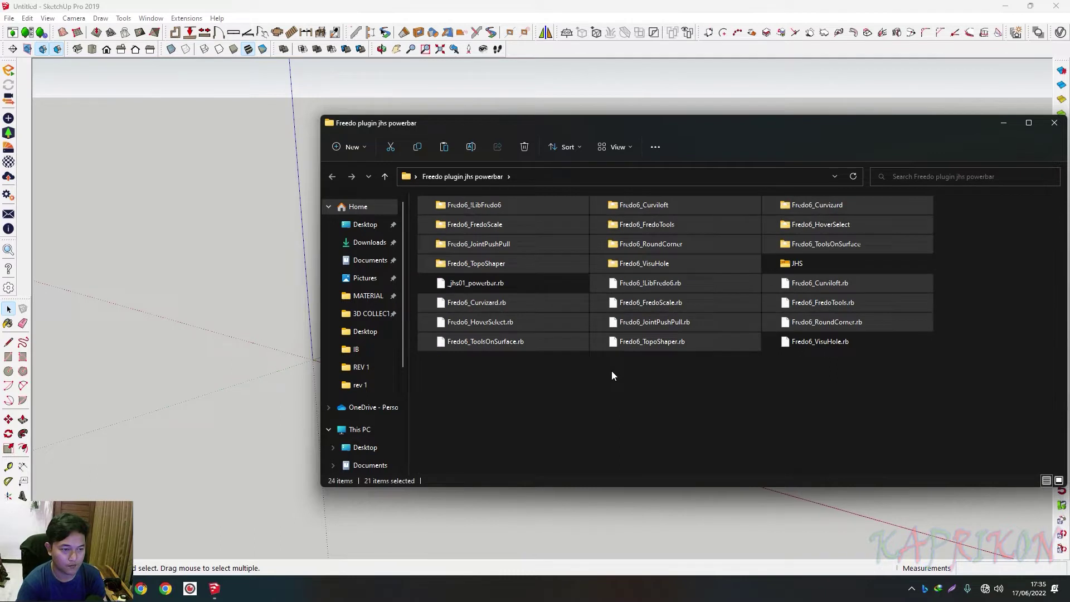
right_click(659, 293)
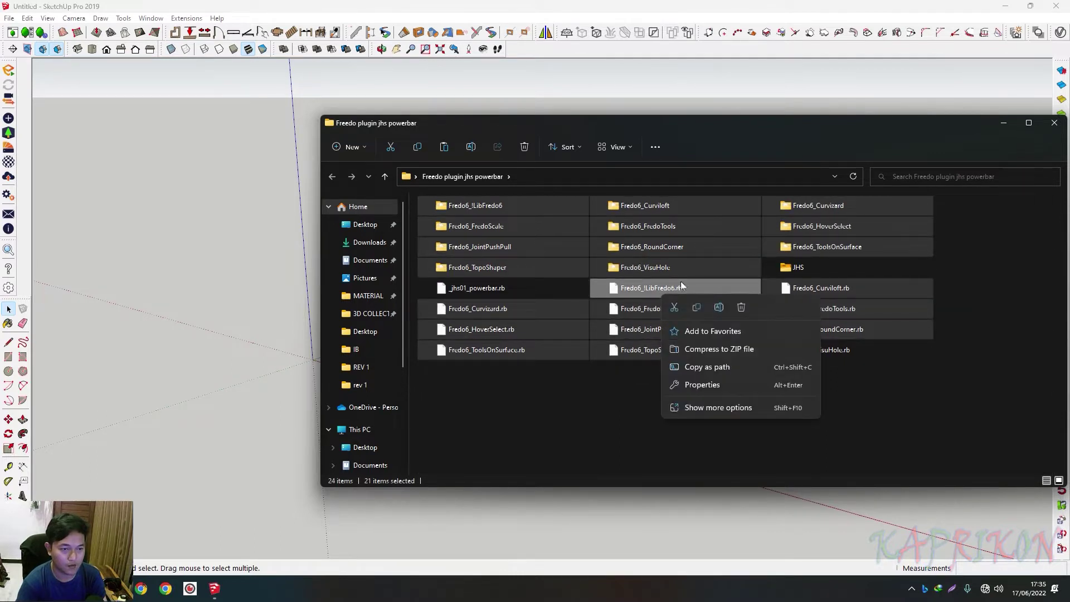
click(700, 309)
mouse_move(214, 589)
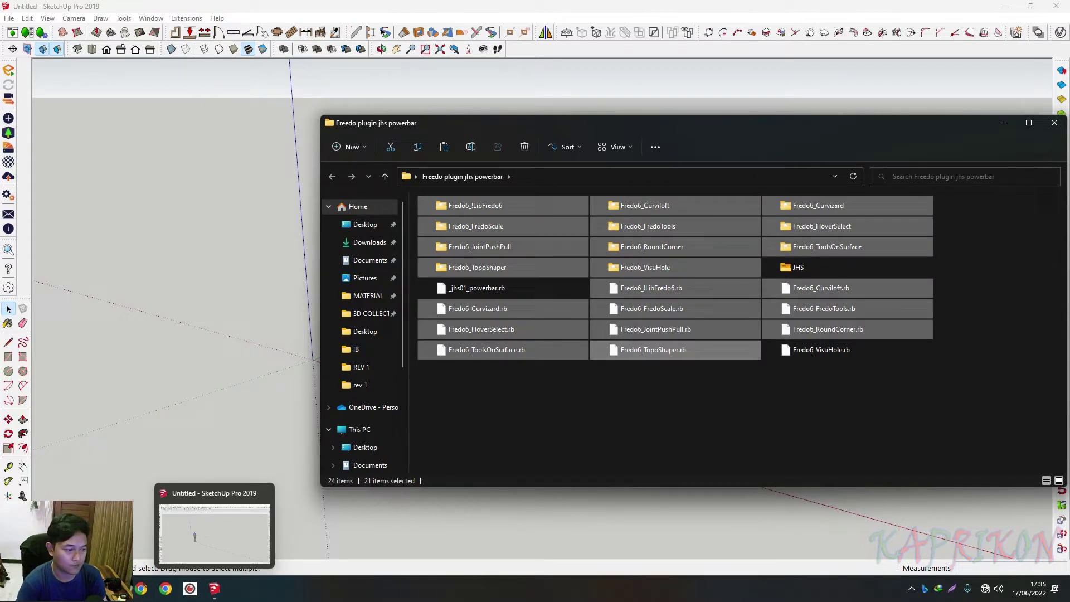
click(220, 589)
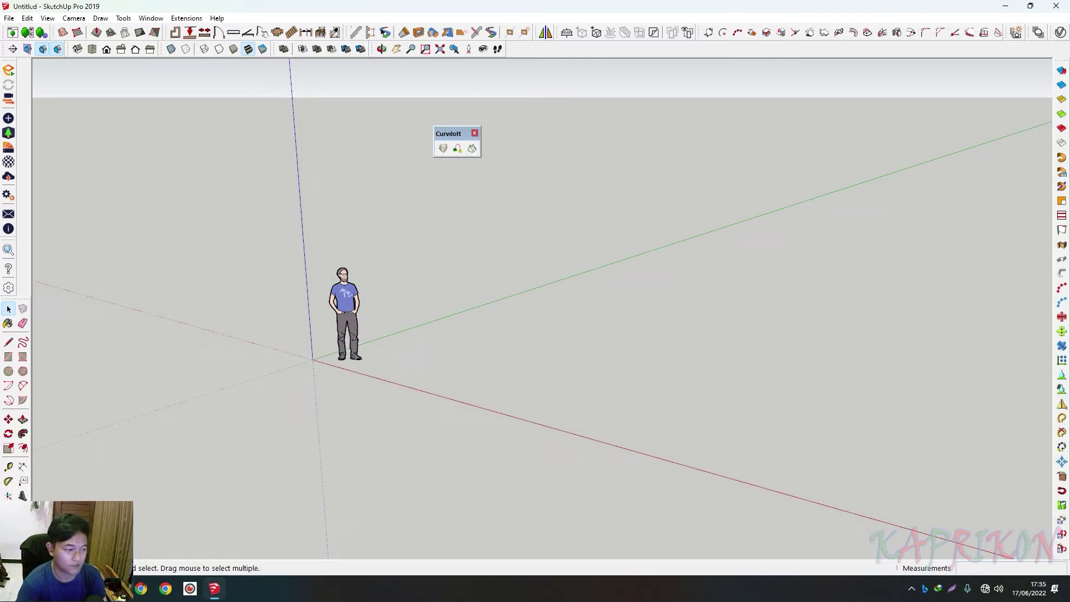
- Close SketchUp without saving and paste the Fredo6 files into Plugins, replacing the older versions
click(1056, 7)
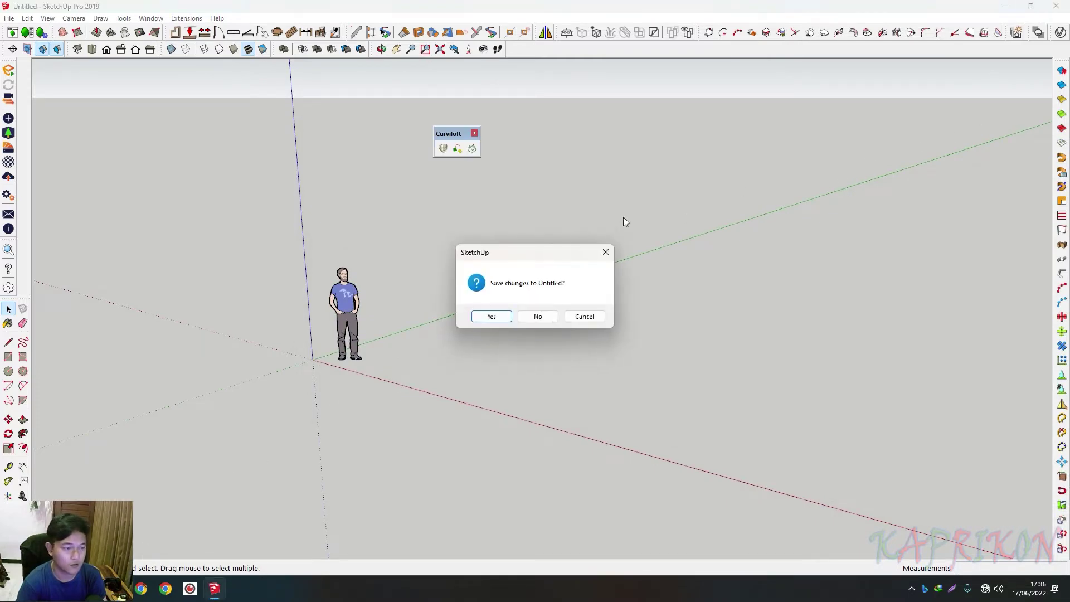
click(536, 316)
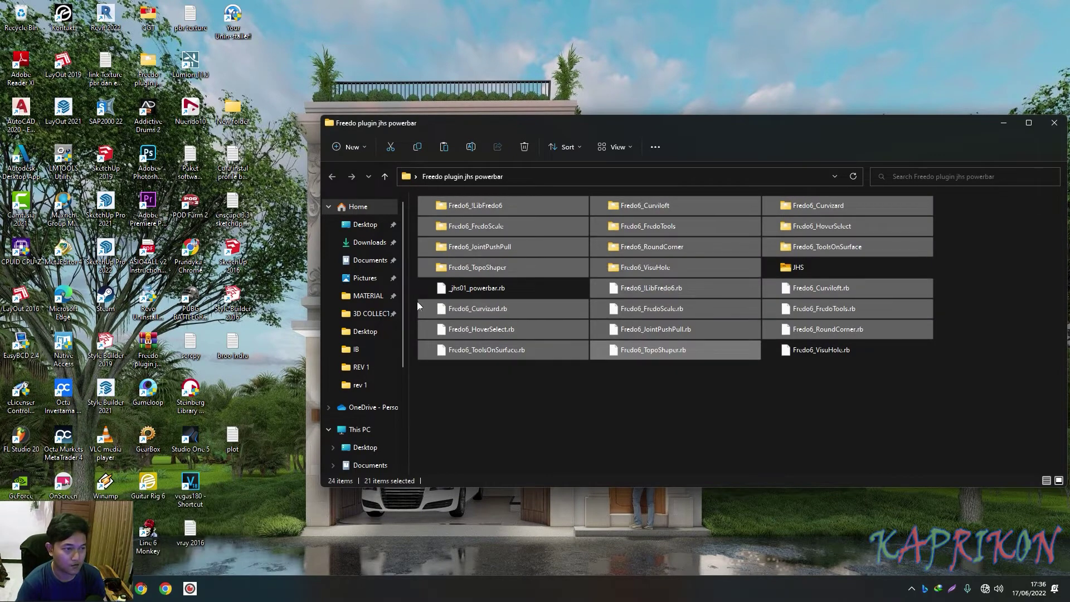
click(227, 511)
mouse_move(622, 244)
mouse_down()
mouse_move(631, 179)
mouse_move(558, 96)
mouse_up()
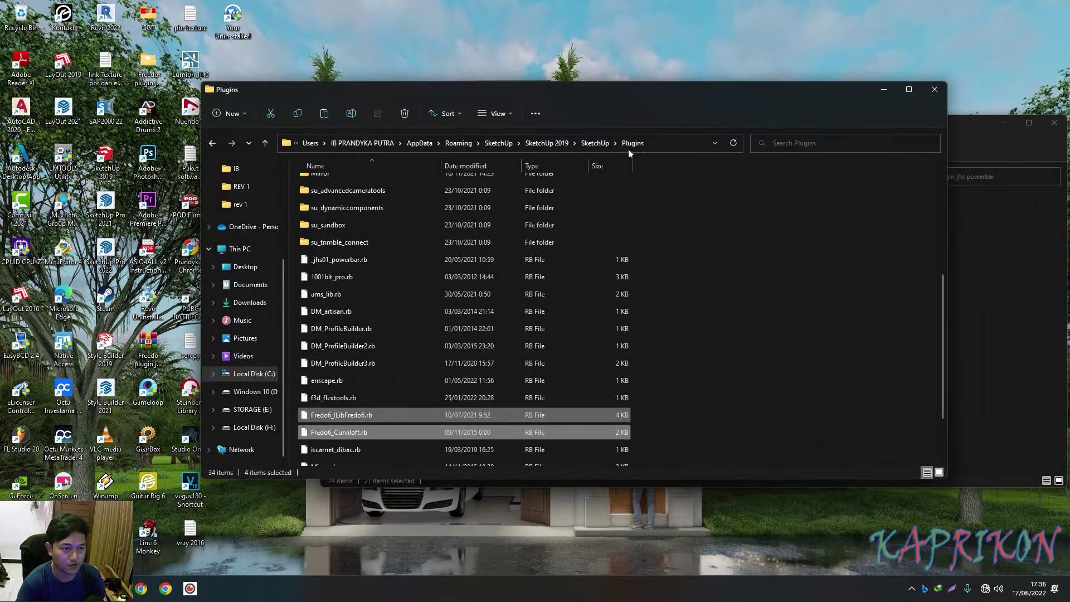
right_click(723, 230)
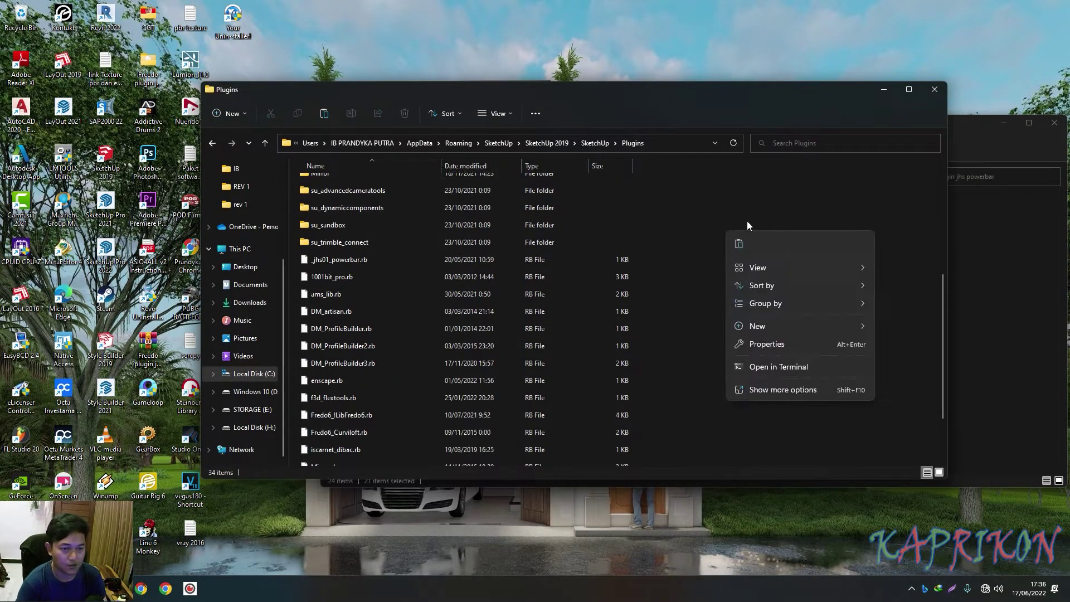
click(743, 244)
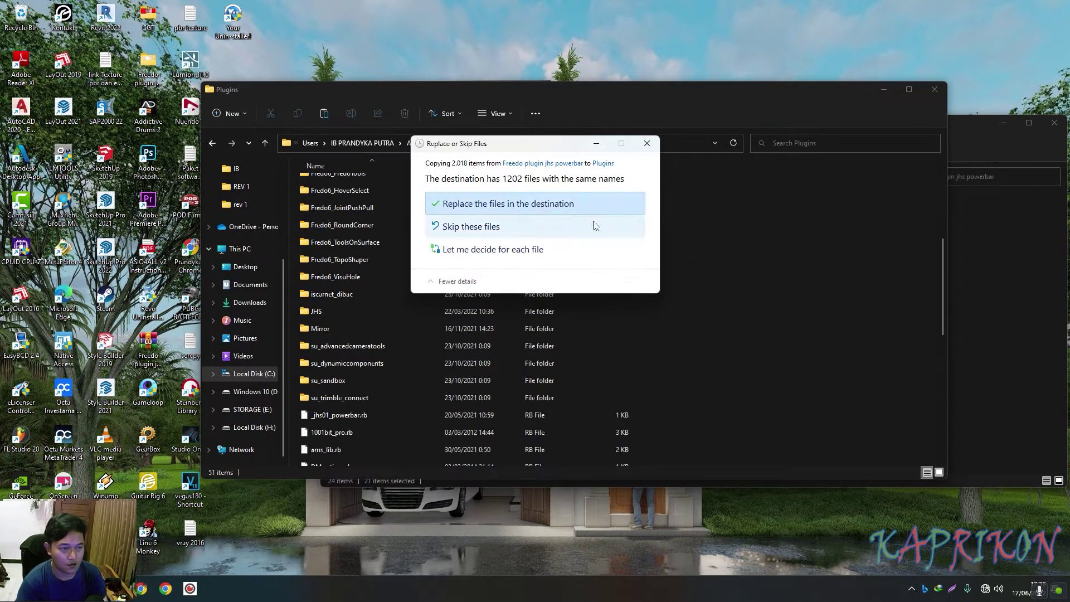
click(514, 205)
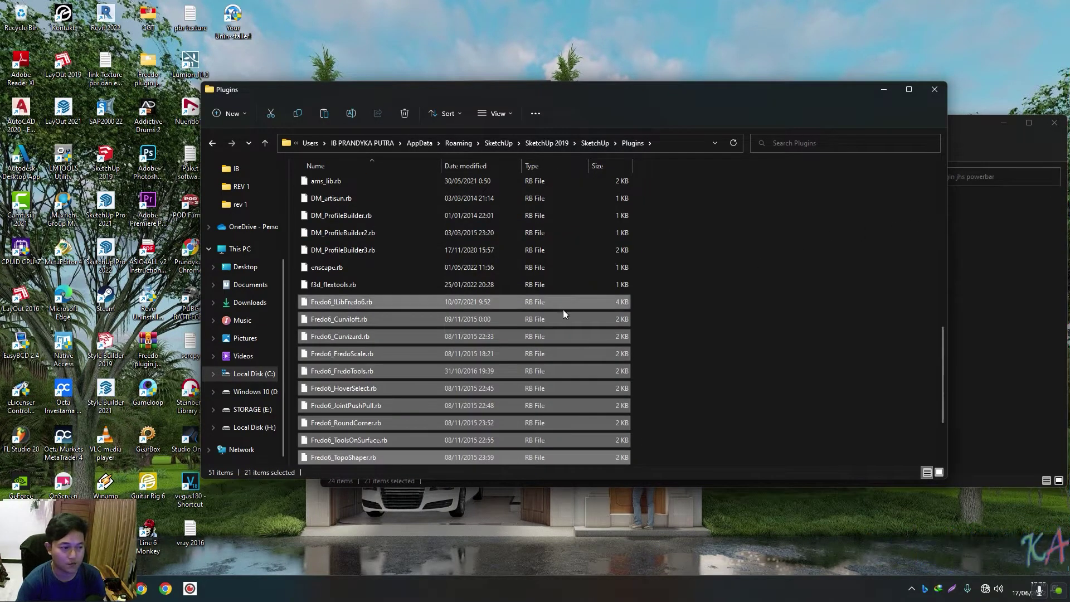
- Switch the plugin source folder to Details view and relaunch SketchUp 2019
click(969, 229)
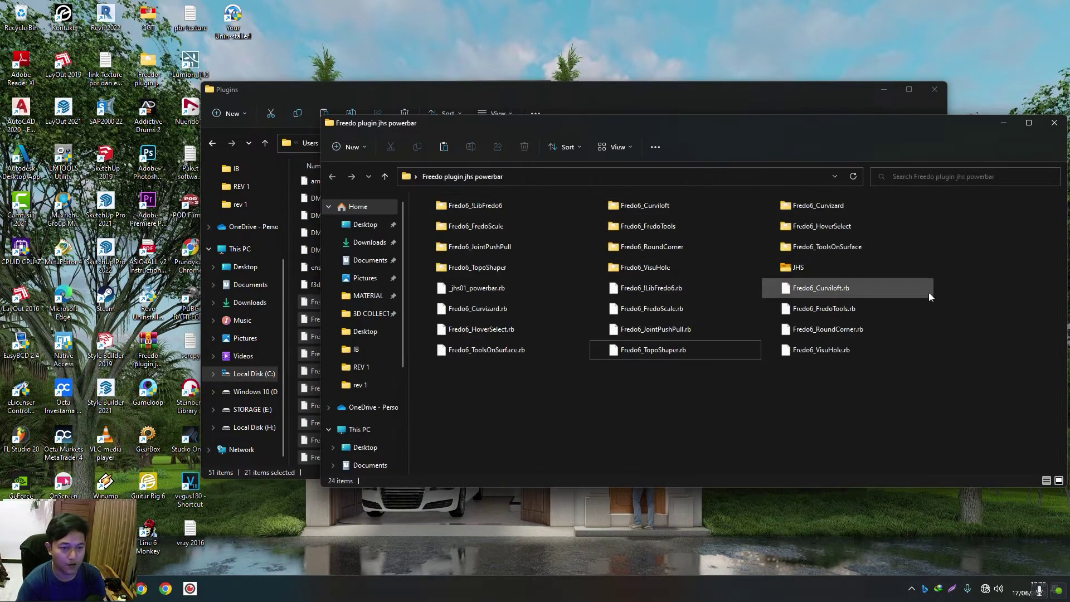
click(1045, 480)
scroll(733, 327, down, 1)
scroll(738, 326, down, 1)
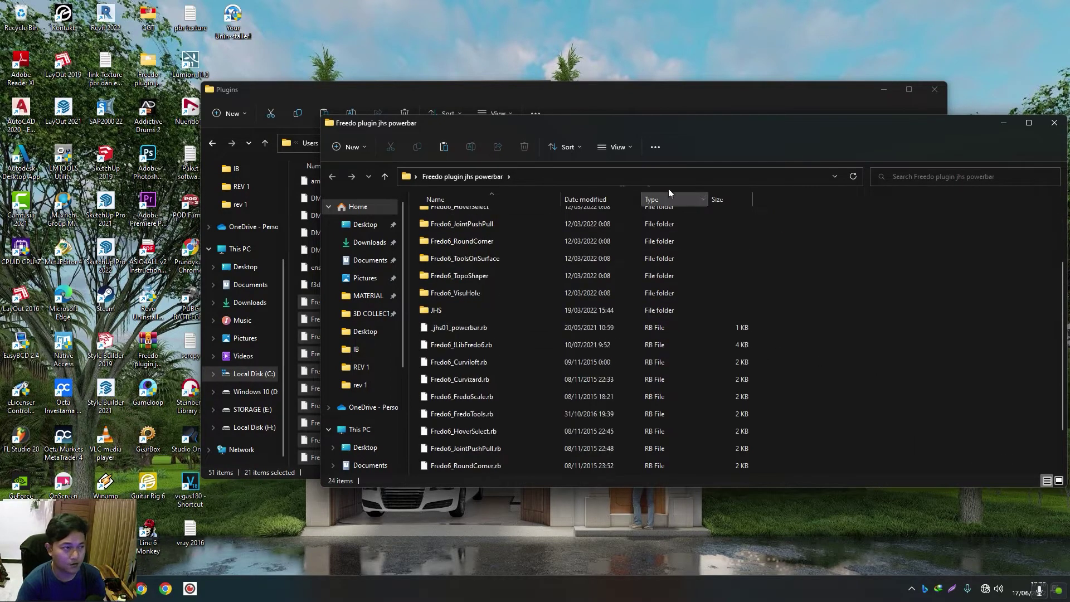
click(113, 152)
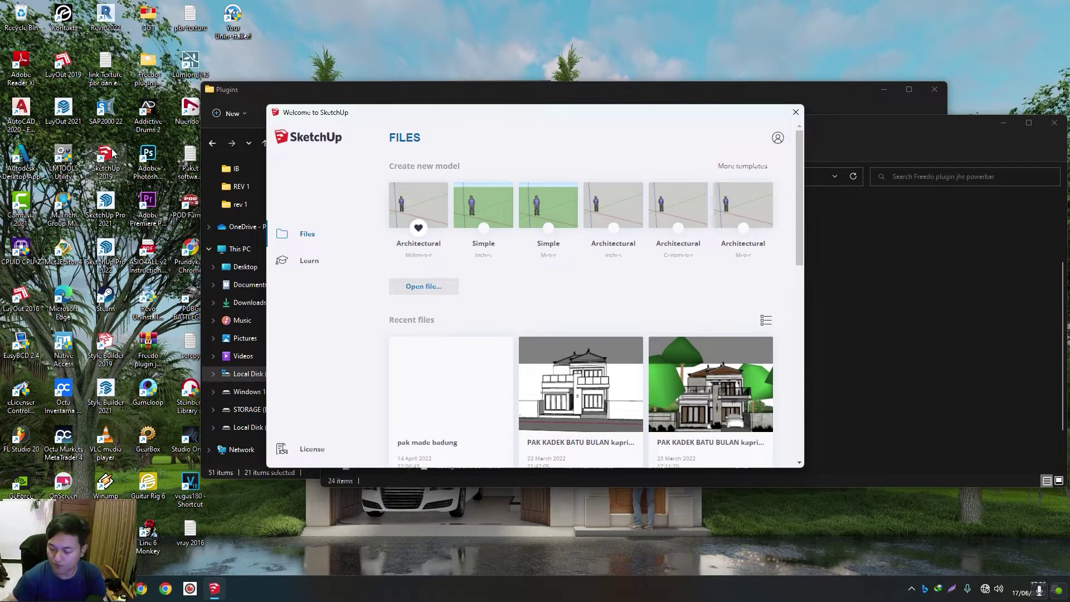
- Start a new Architectural-template model and return to its drawing with the Fredo6 tools loaded
click(431, 215)
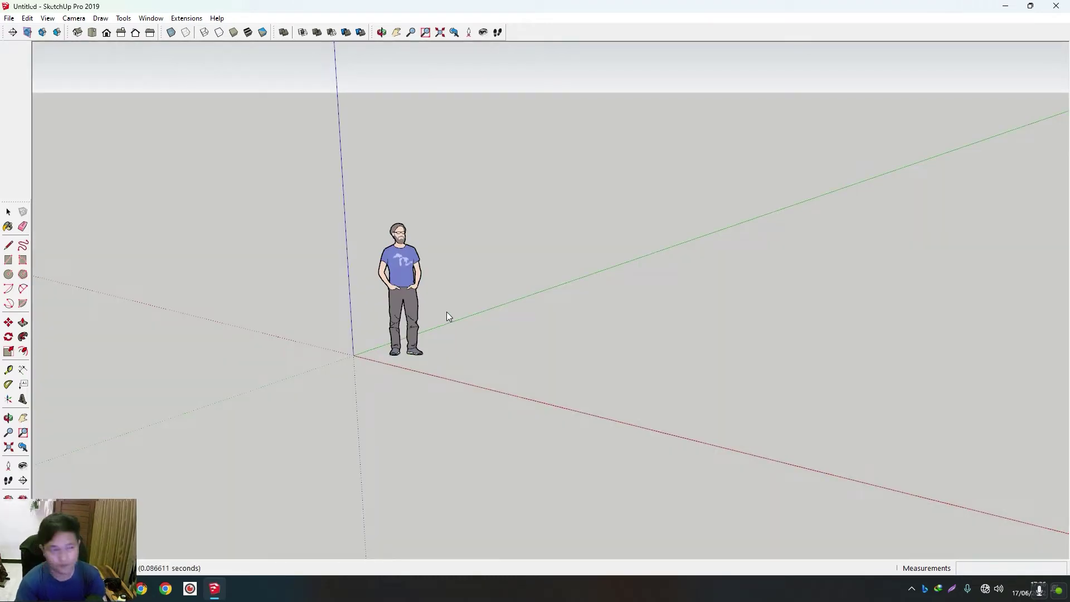
key(alt+Tab)
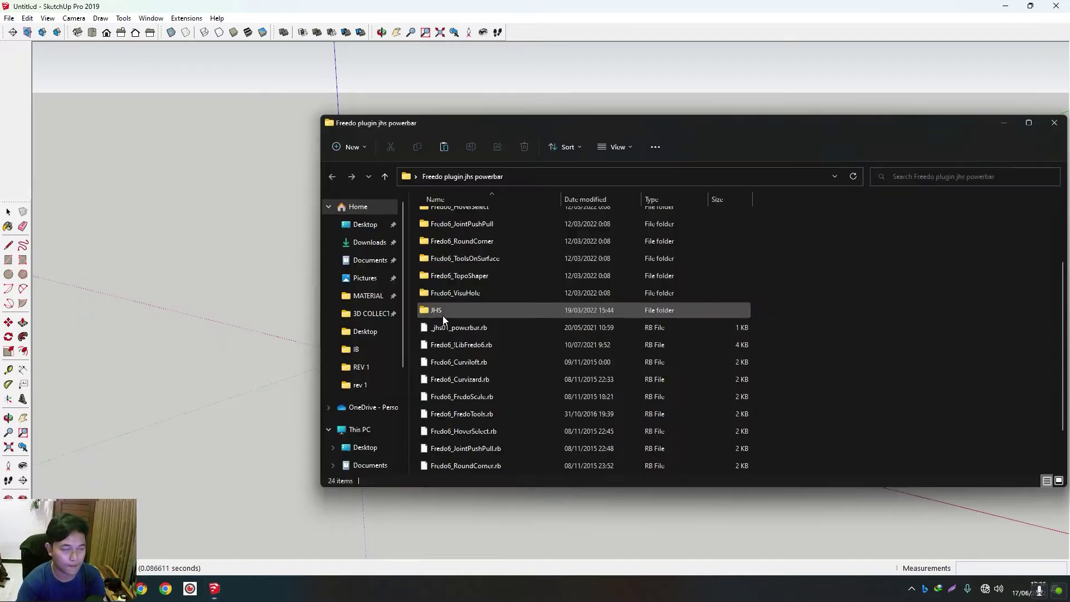
click(259, 268)
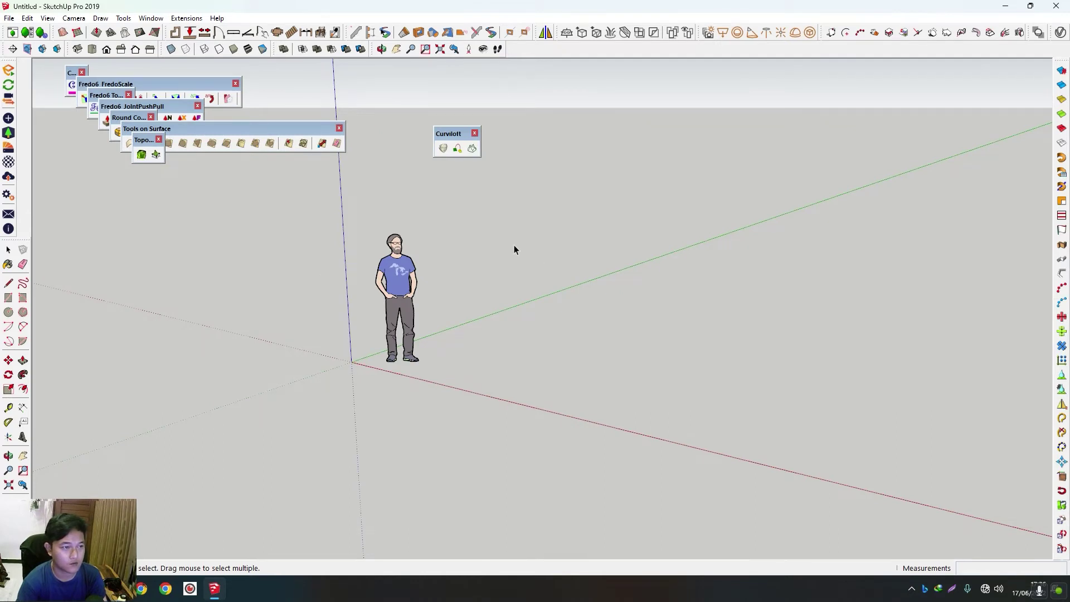
- Drag the Tools on Surface, FredoScale, JointPushPull, TopoShaper and RoundCorner toolbars apart, then orbit the view
scroll(517, 245, down, 1)
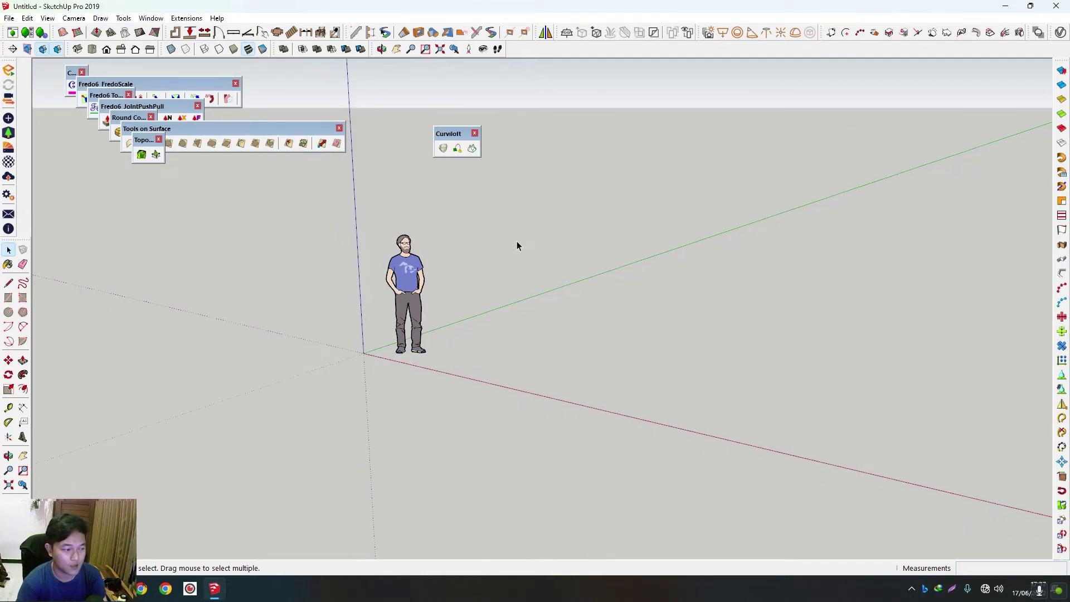
drag(187, 137, 345, 82)
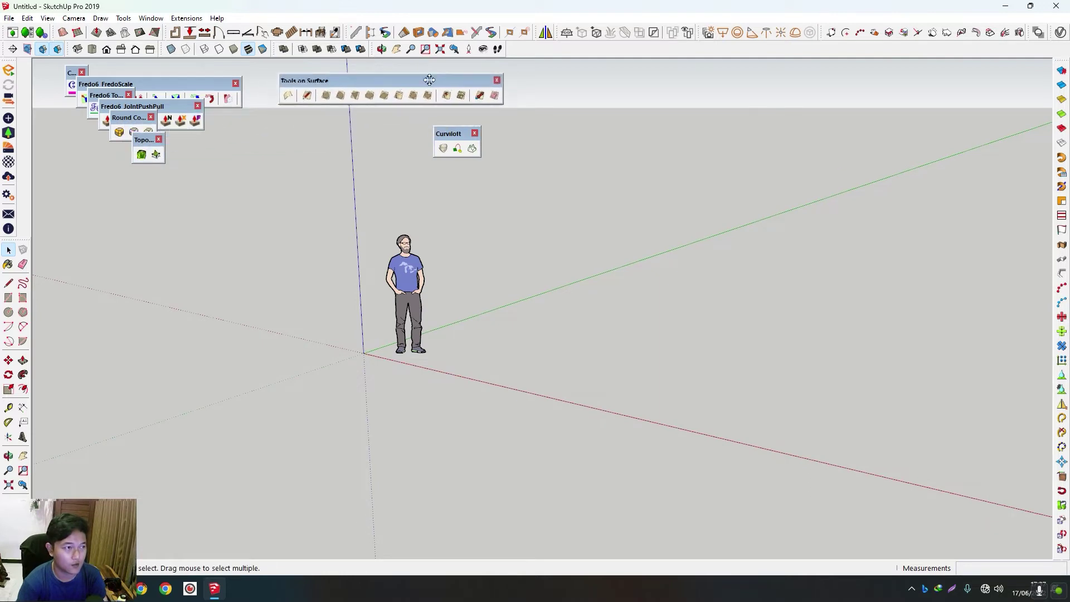
drag(111, 84, 583, 72)
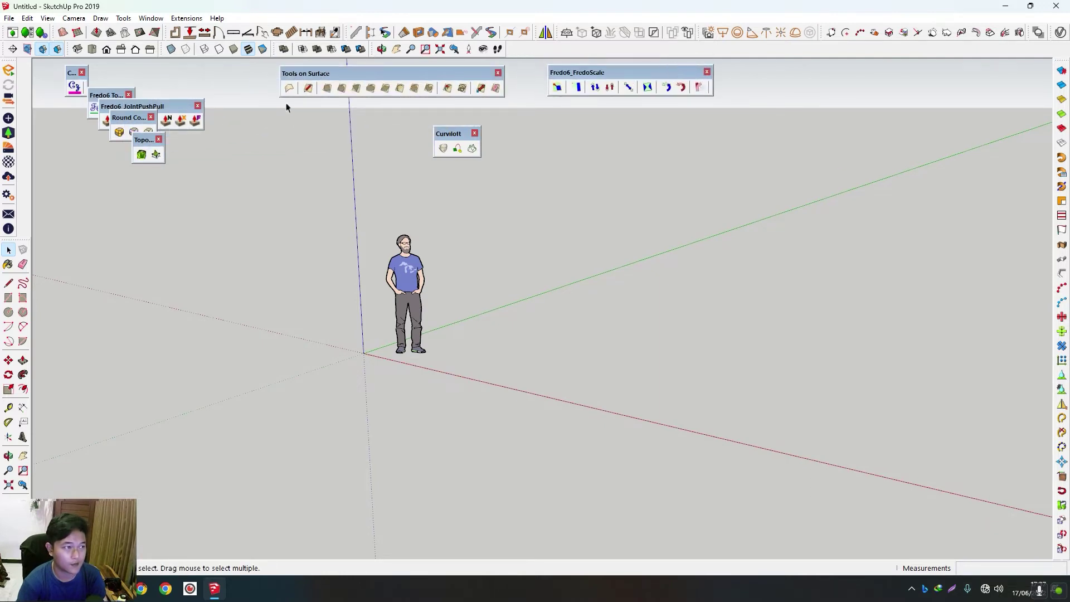
drag(162, 101, 219, 67)
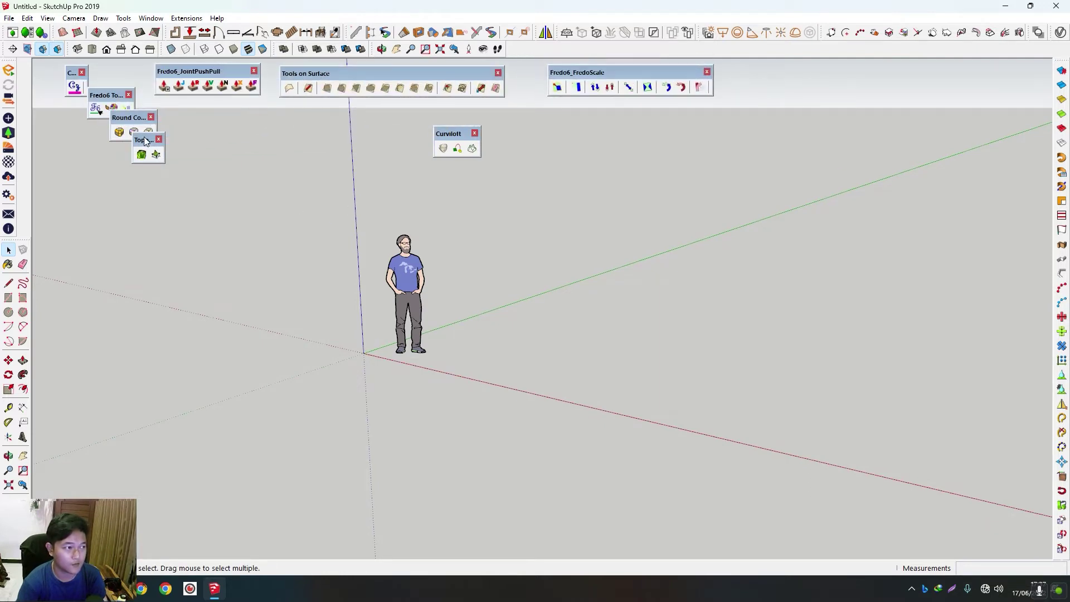
drag(145, 142, 262, 119)
drag(131, 118, 177, 113)
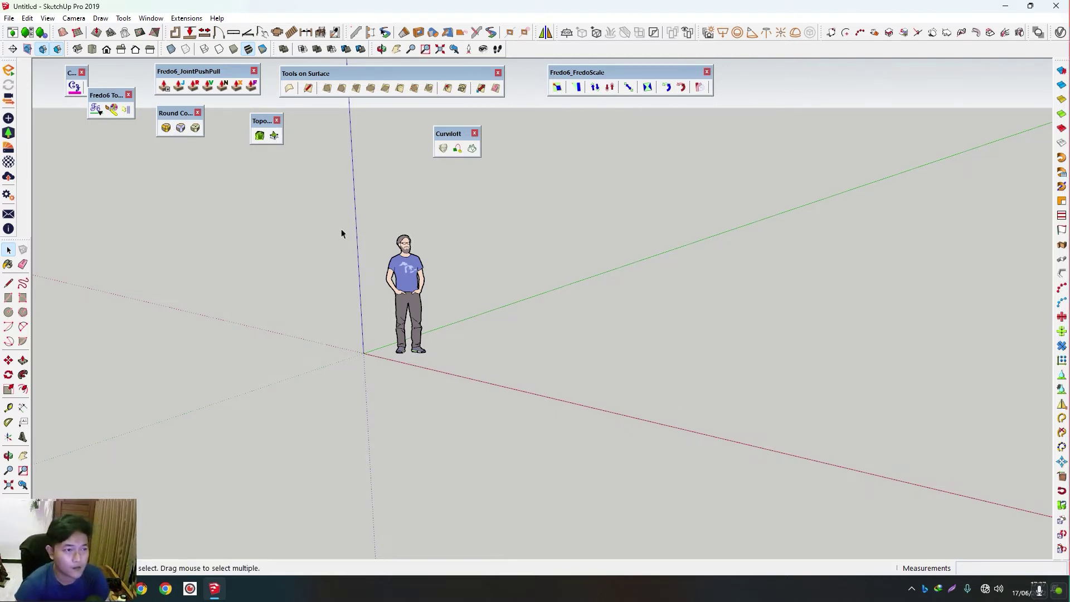
scroll(342, 231, down, 3)
middle_drag(417, 222, 489, 304)
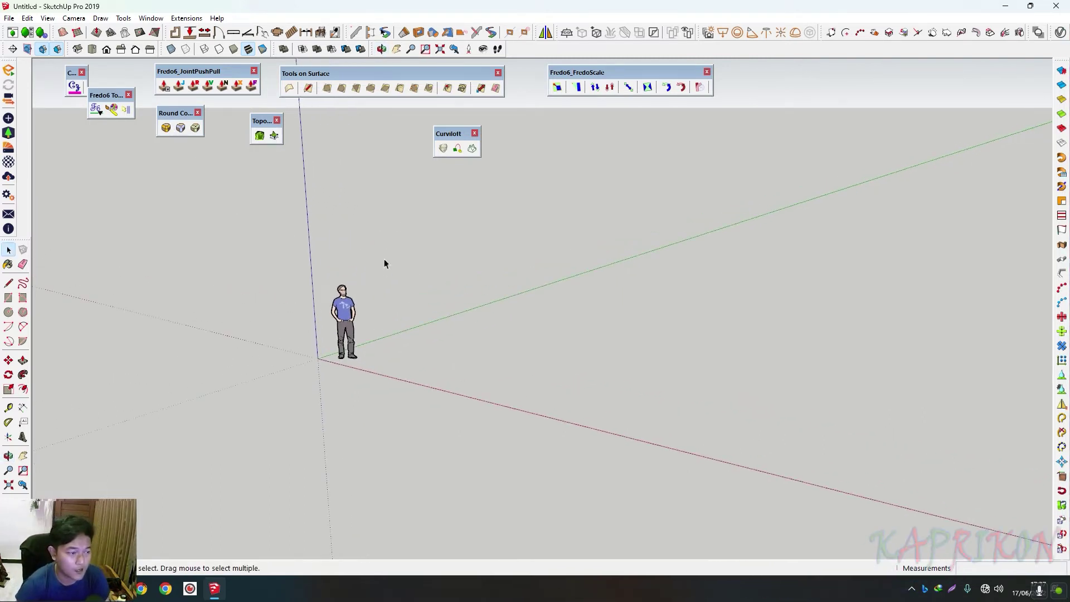
- Draw a vertical rectangle, arc its base, and erase the extra edges
key(r)
click(511, 333)
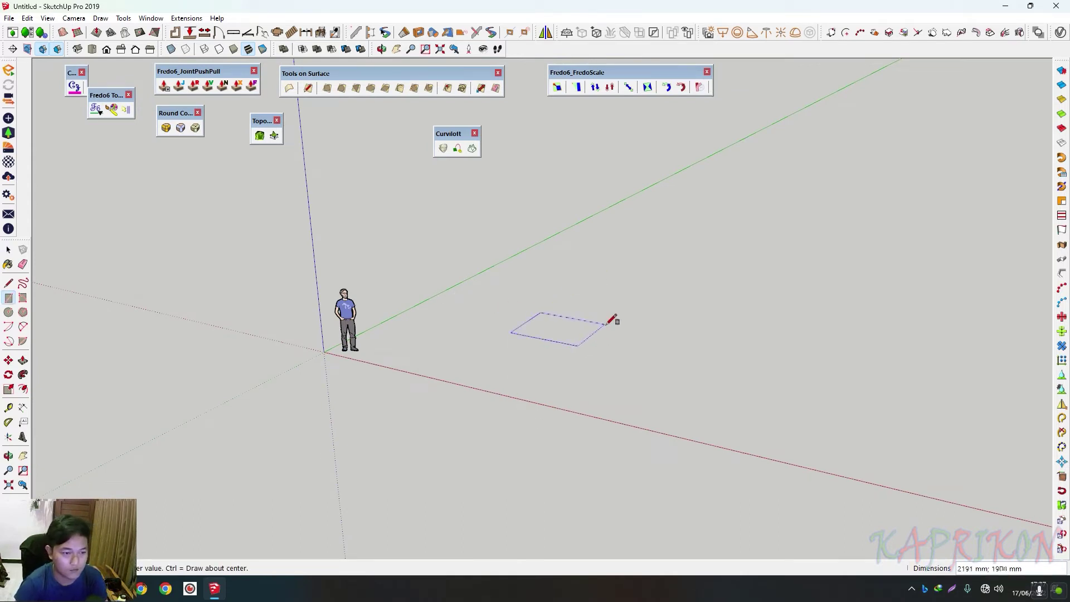
click(607, 257)
key(a)
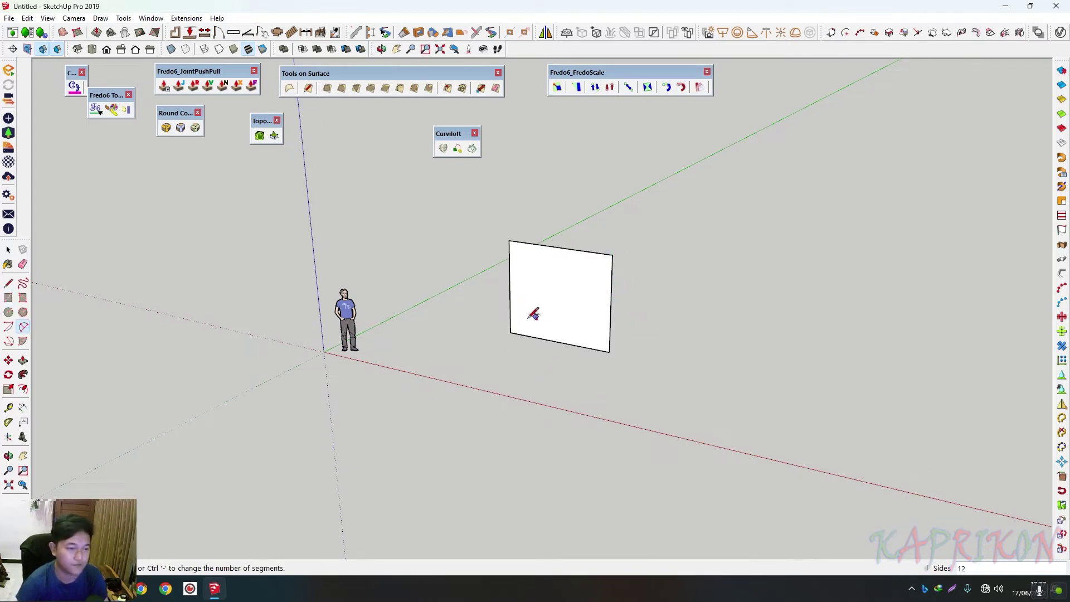
click(510, 332)
click(609, 352)
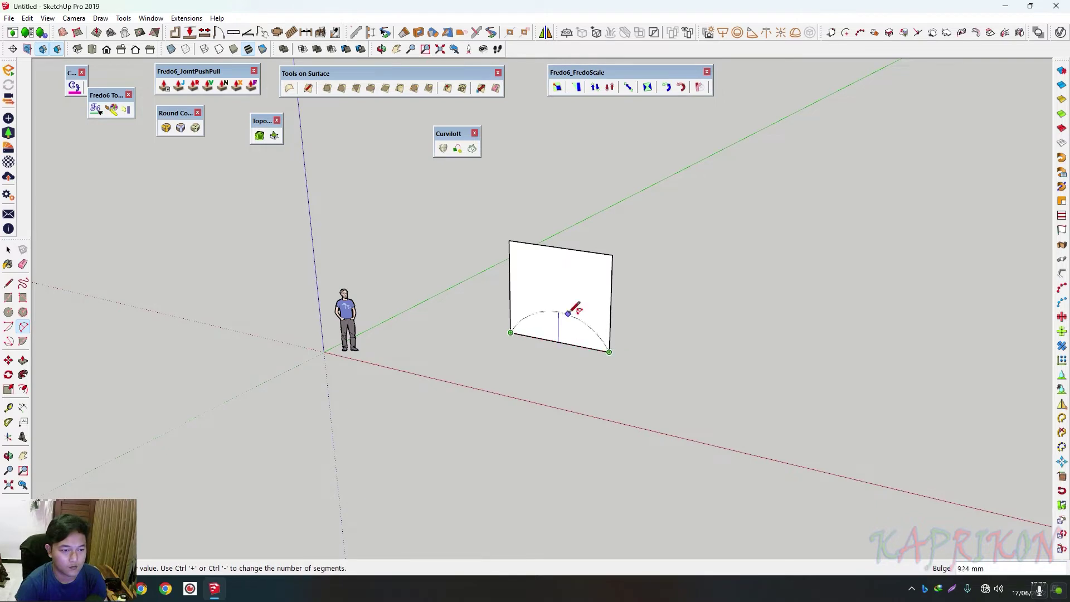
click(569, 306)
key(e)
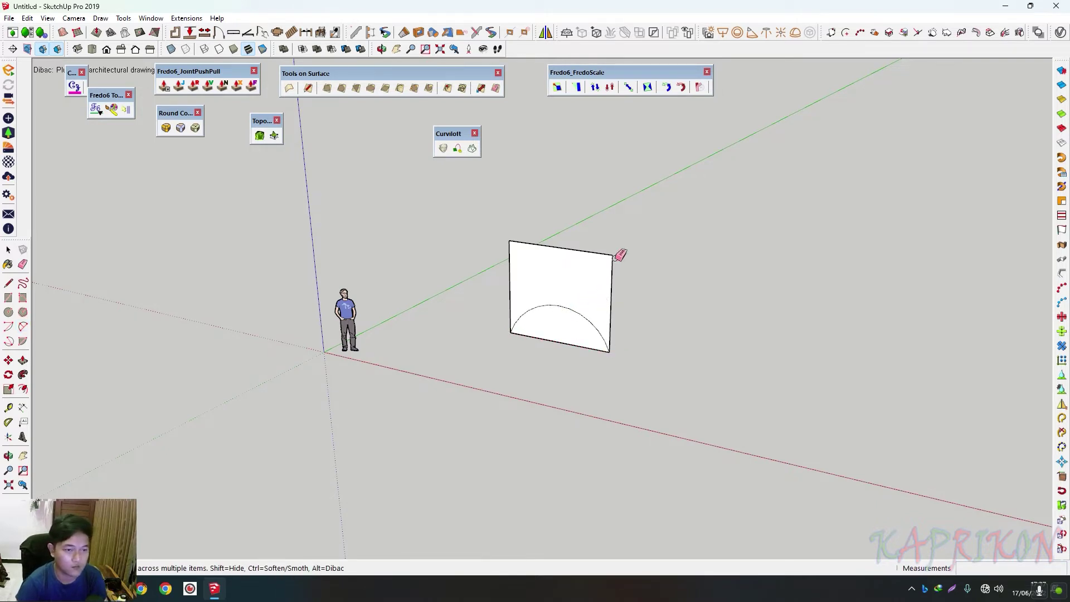
drag(619, 262, 613, 249)
click(511, 256)
middle_drag(597, 277, 549, 363)
- Copy the arc far behind the first, and copy its straight edge midway between them
key(space)
click(580, 322)
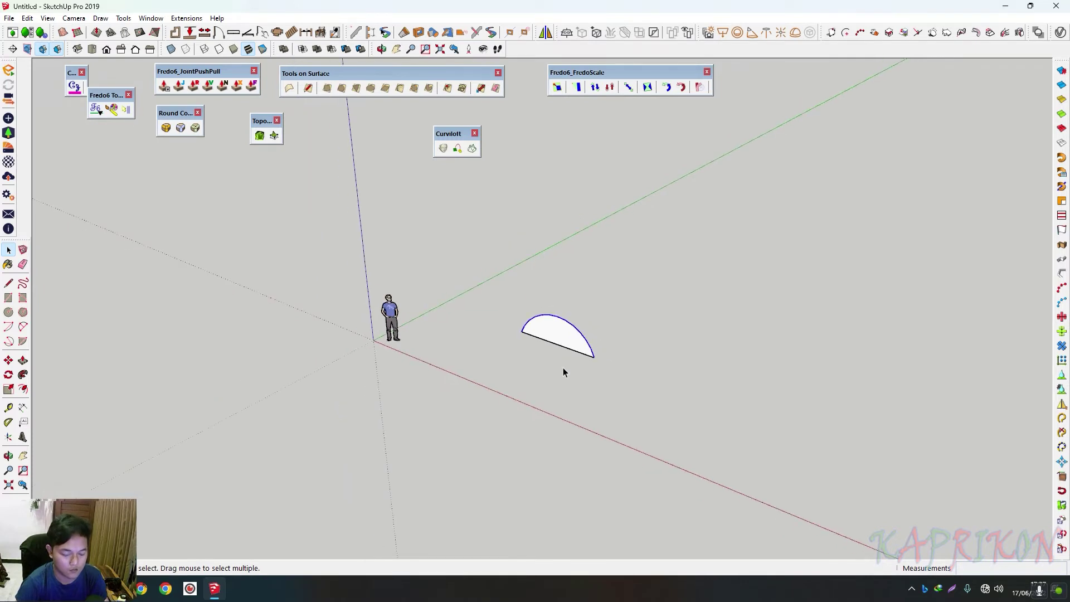
key(m)
click(595, 383)
key(ctrl)
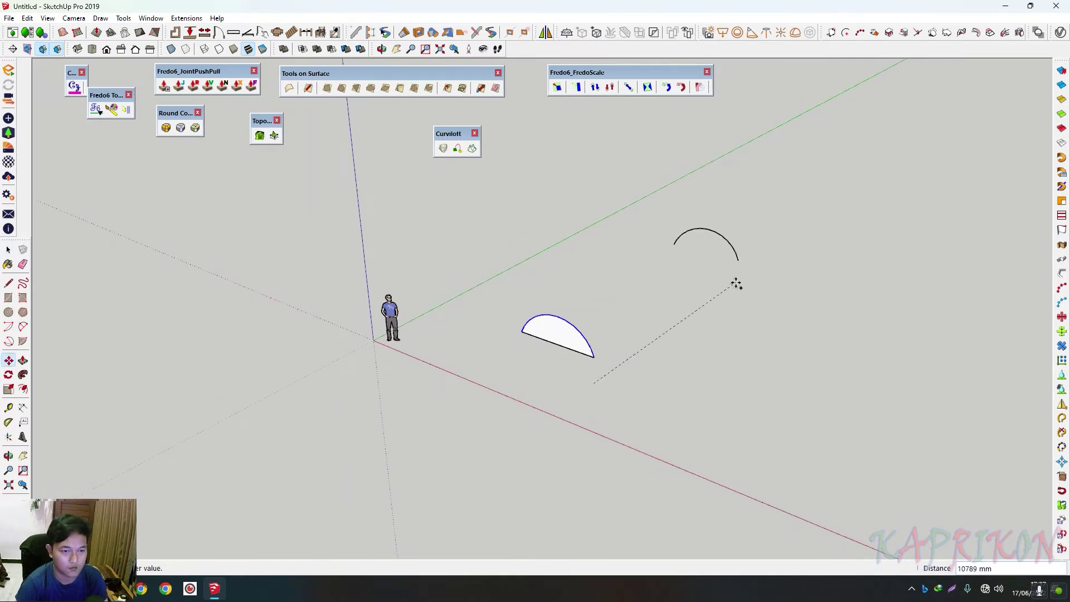
click(708, 299)
key(space)
middle_drag(571, 347, 563, 350)
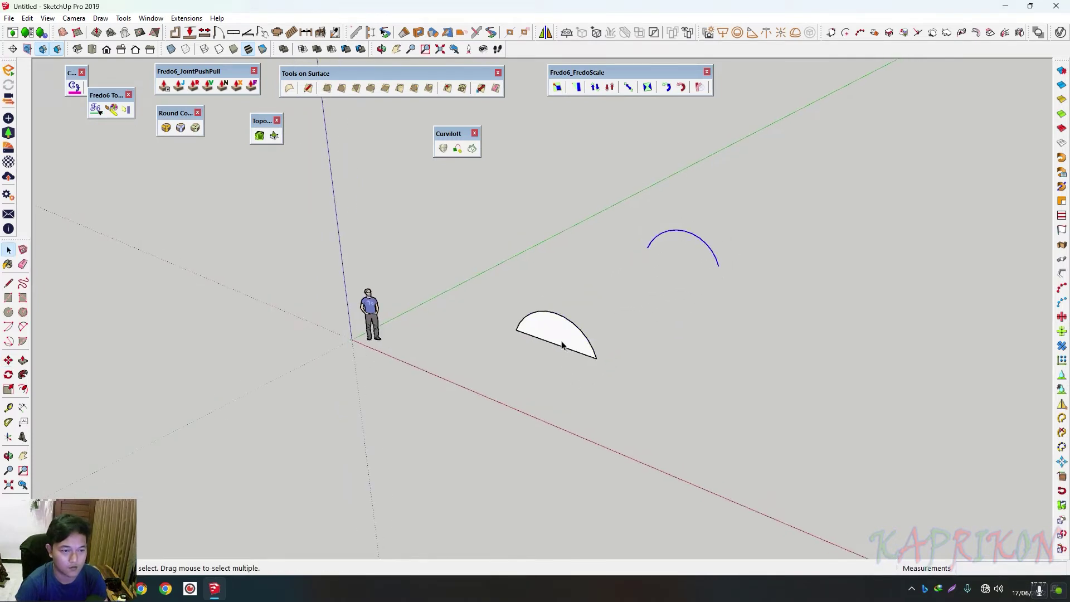
key(m)
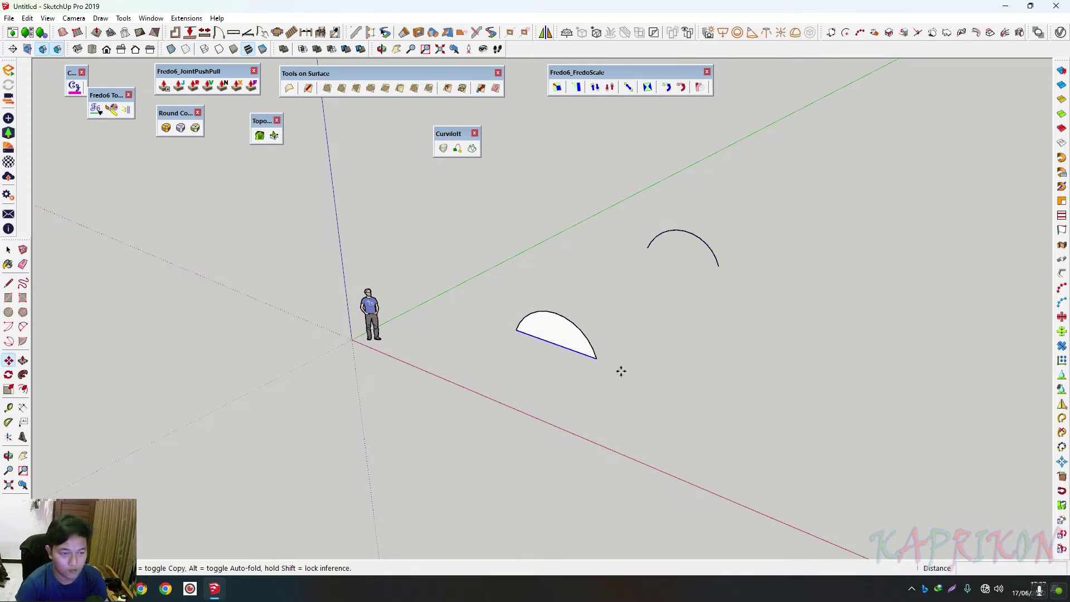
click(619, 370)
key(ctrl)
click(691, 322)
- Draw a 758 mm-bulge middle arc, then erase the straight edges and faces
key(a)
click(589, 284)
middle_drag(591, 281, 669, 299)
click(666, 306)
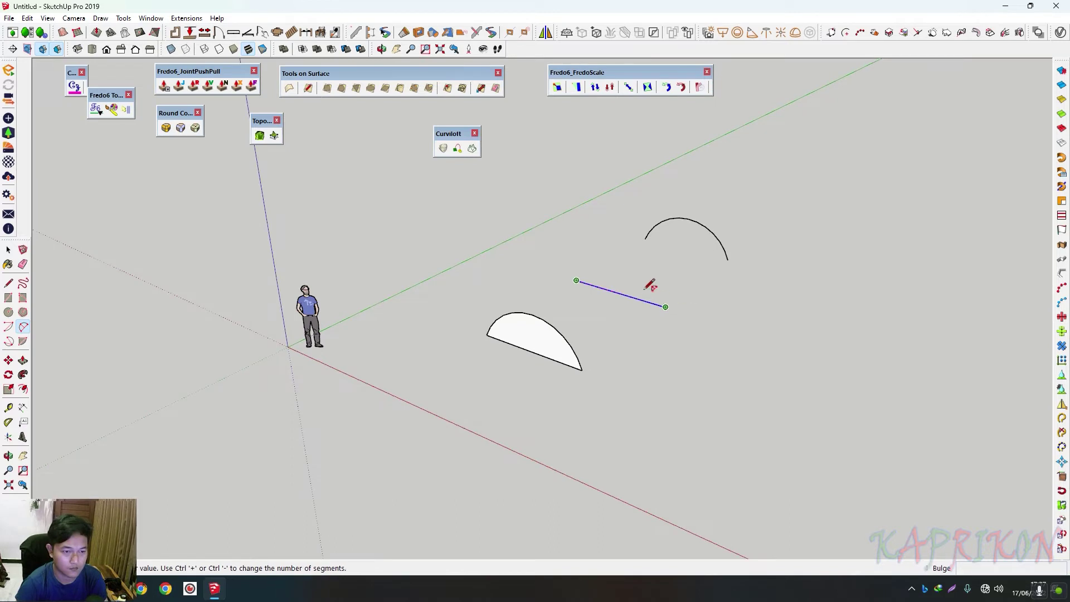
click(625, 263)
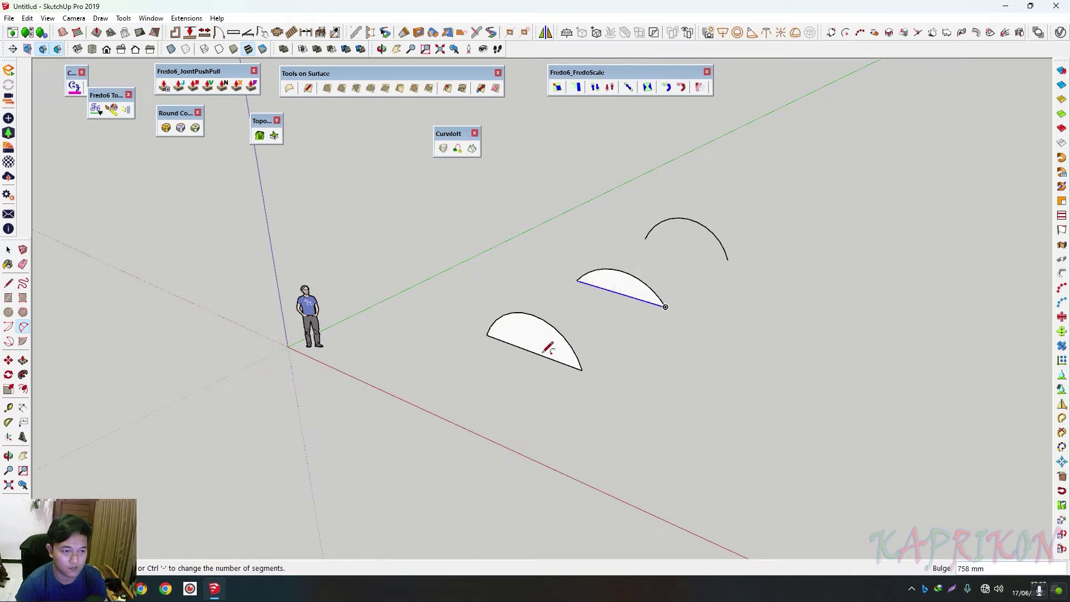
key(space)
key(e)
click(542, 355)
click(628, 291)
- Select all three arcs and loft a Curviloft surface across them
middle_drag(629, 289, 734, 230)
key(space)
drag(734, 231, 522, 354)
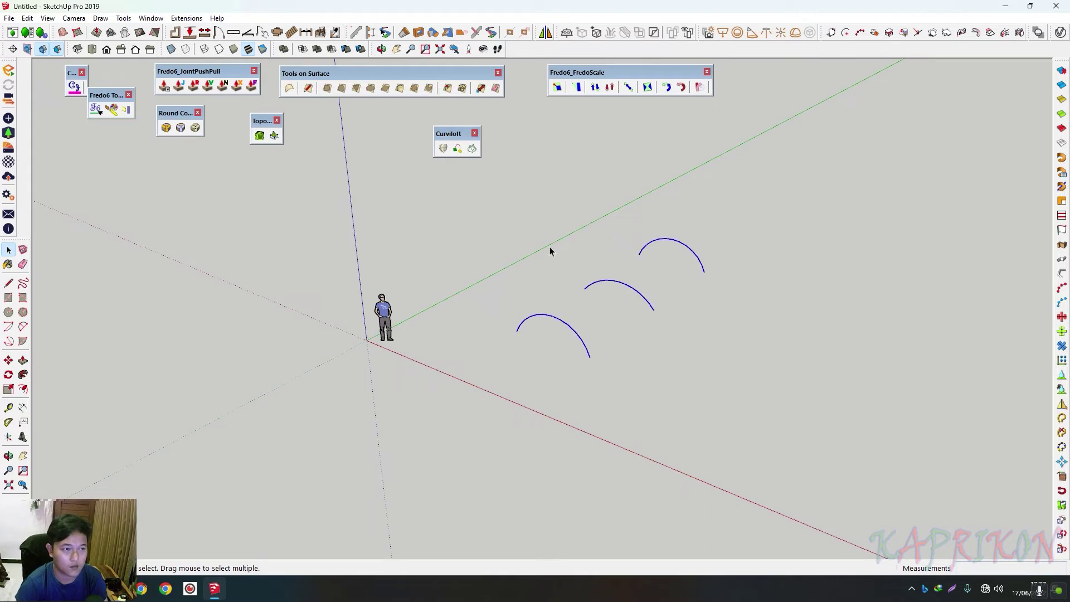
click(447, 149)
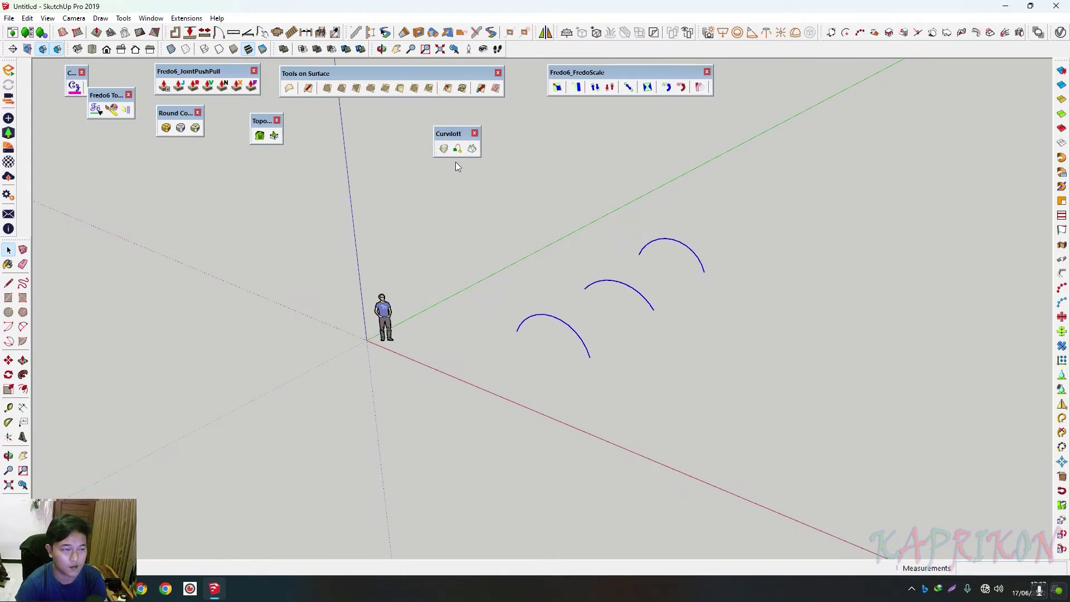
mouse_move(607, 270)
middle_down()
mouse_move(724, 306)
mouse_move(565, 286)
mouse_move(557, 296)
middle_up()
click(726, 309)
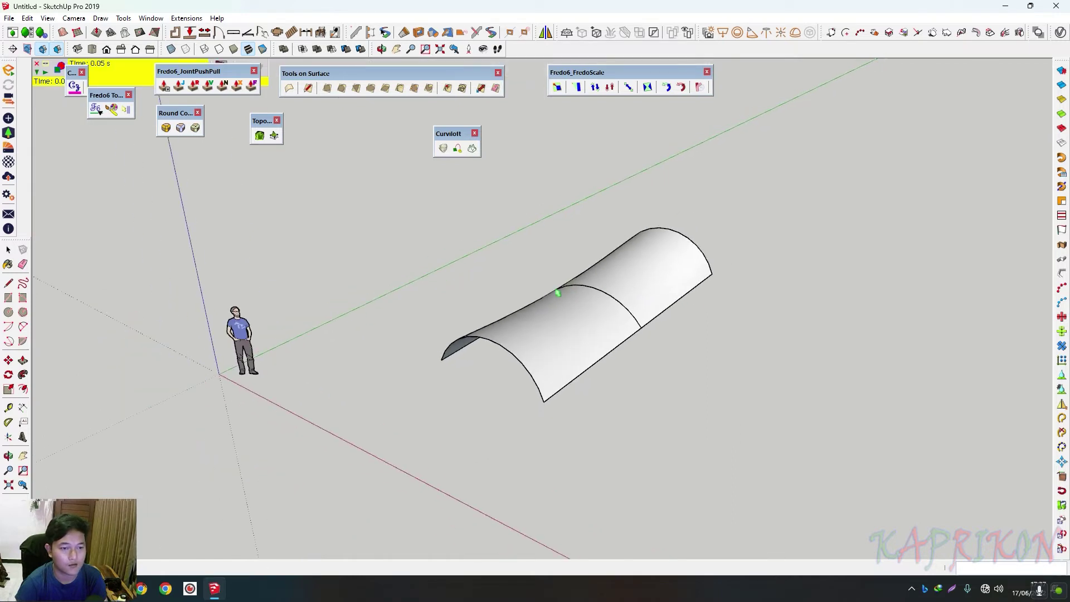
key(space)
click(620, 276)
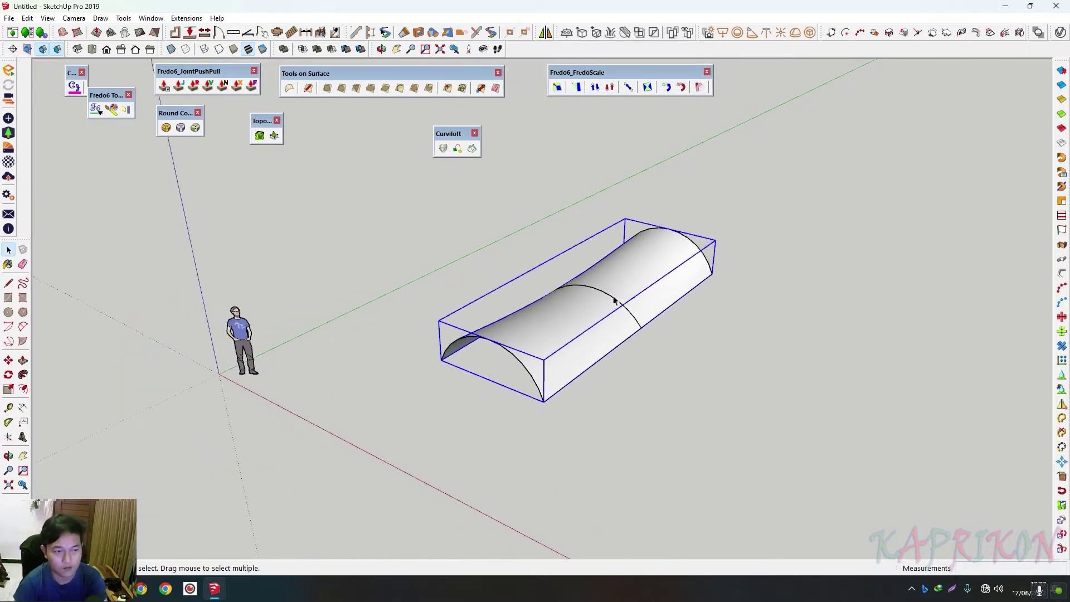
key(Delete)
scroll(613, 301, up, 1)
key(a)
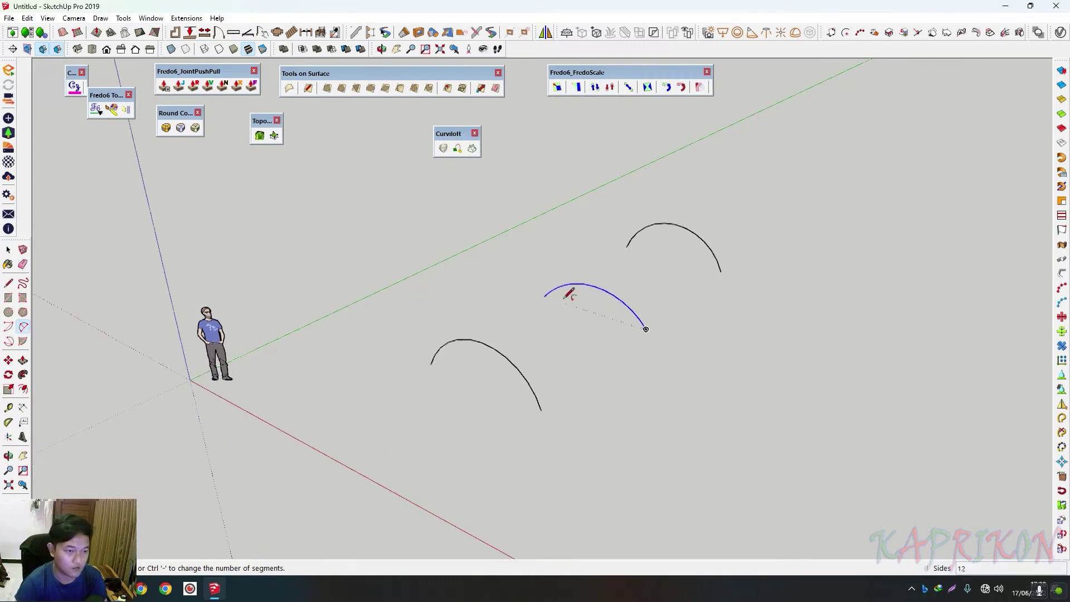
- Finish a new arc, then erase it along with its face
click(668, 333)
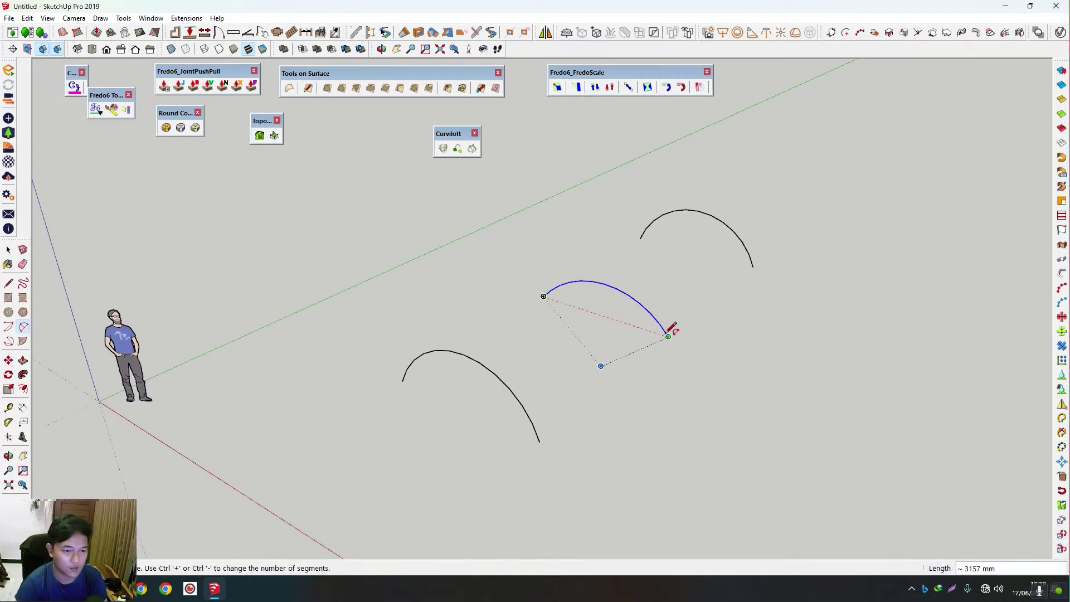
middle_drag(671, 329, 635, 222)
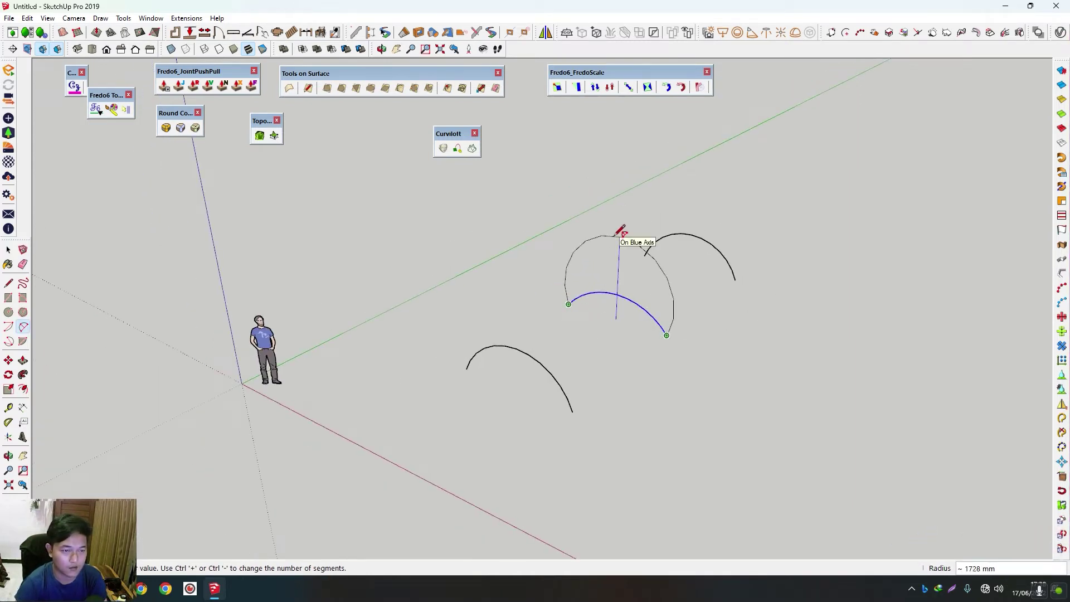
click(621, 234)
key(space)
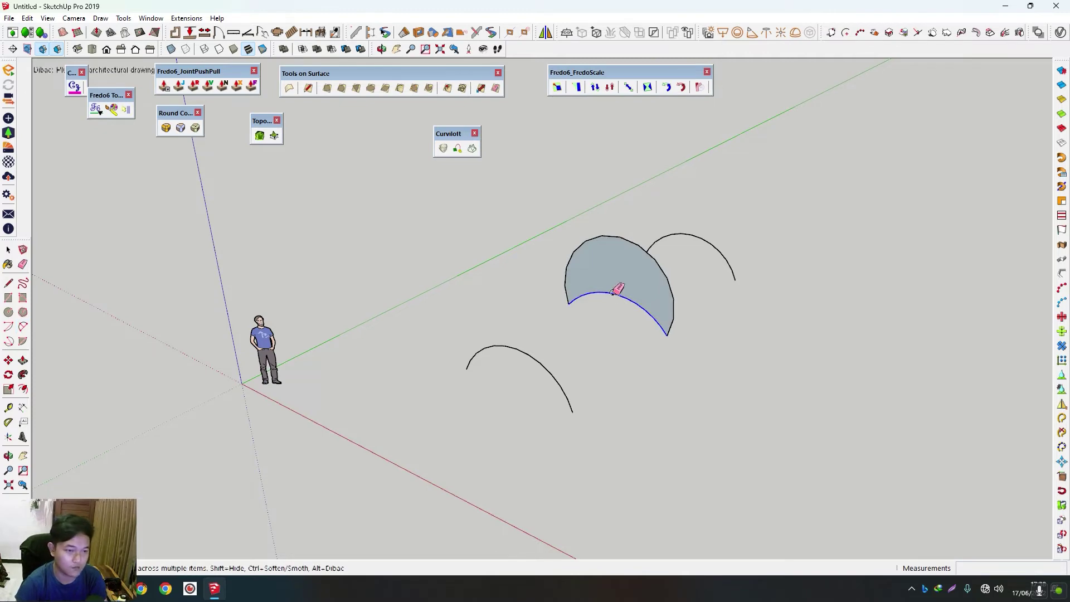
click(616, 290)
middle_drag(615, 291, 620, 317)
- Select the three arcs, preview a Curviloft loft, and cancel it
drag(732, 238, 526, 381)
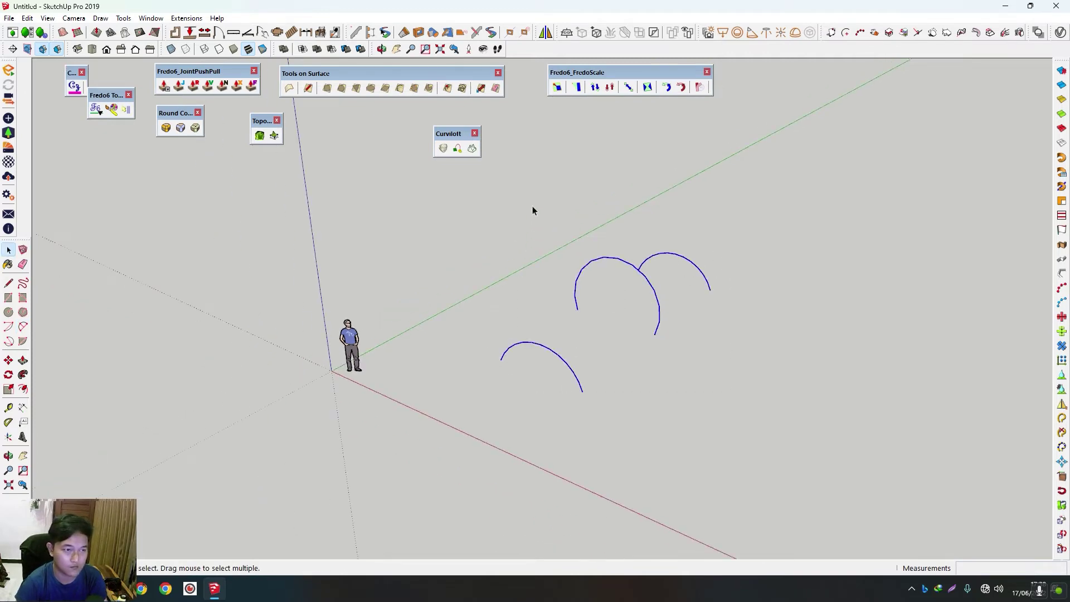
click(444, 149)
mouse_move(634, 310)
middle_down()
mouse_move(663, 309)
mouse_move(652, 347)
middle_up()
key(Escape)
key(space)
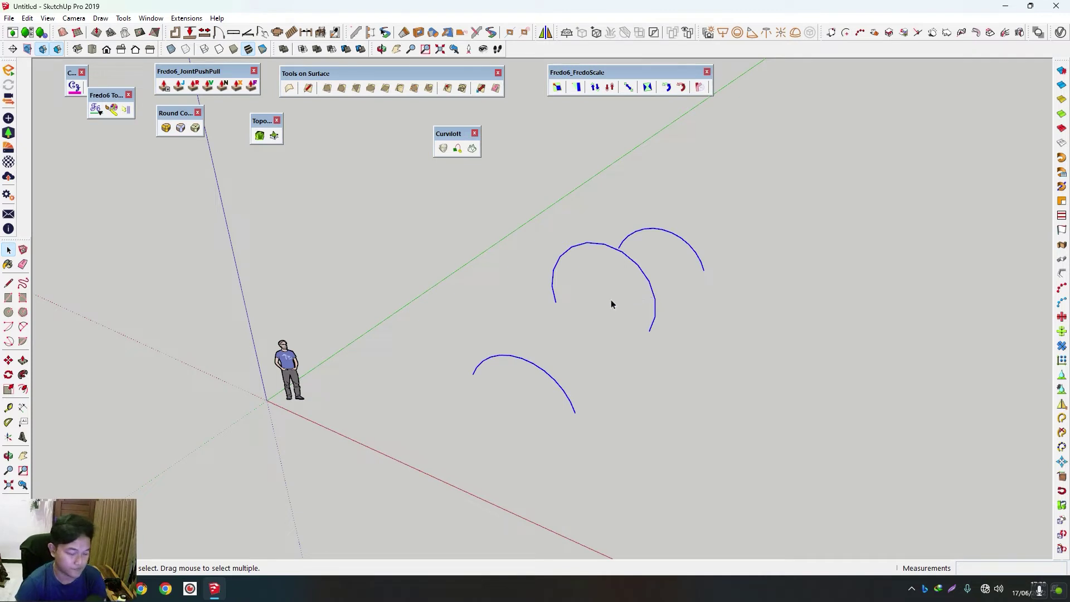
- Draw a lower, flatter middle arc and erase the taller curved edge
key(a)
click(556, 302)
click(649, 330)
click(602, 296)
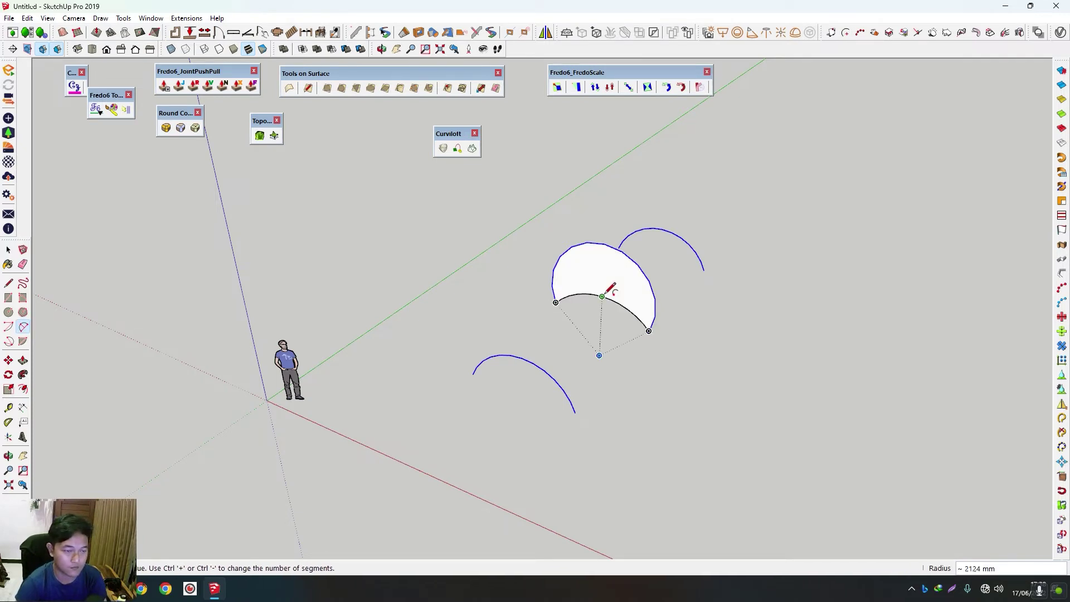
key(e)
click(637, 265)
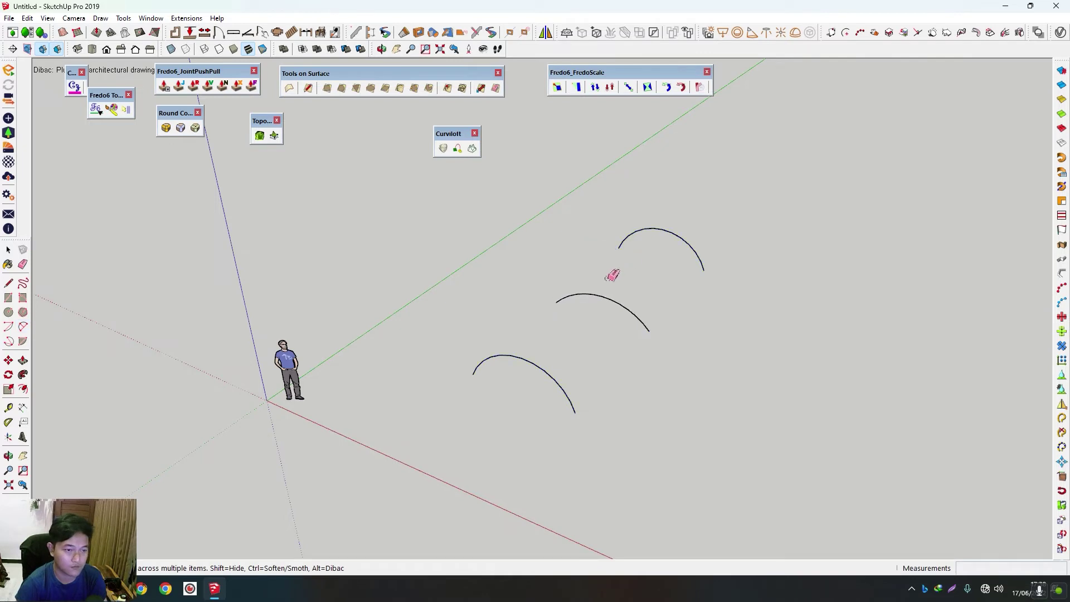
- Connect the lower arc's ends to the middle arc's ends with two arcs
middle_drag(612, 275, 617, 291)
key(a)
click(581, 396)
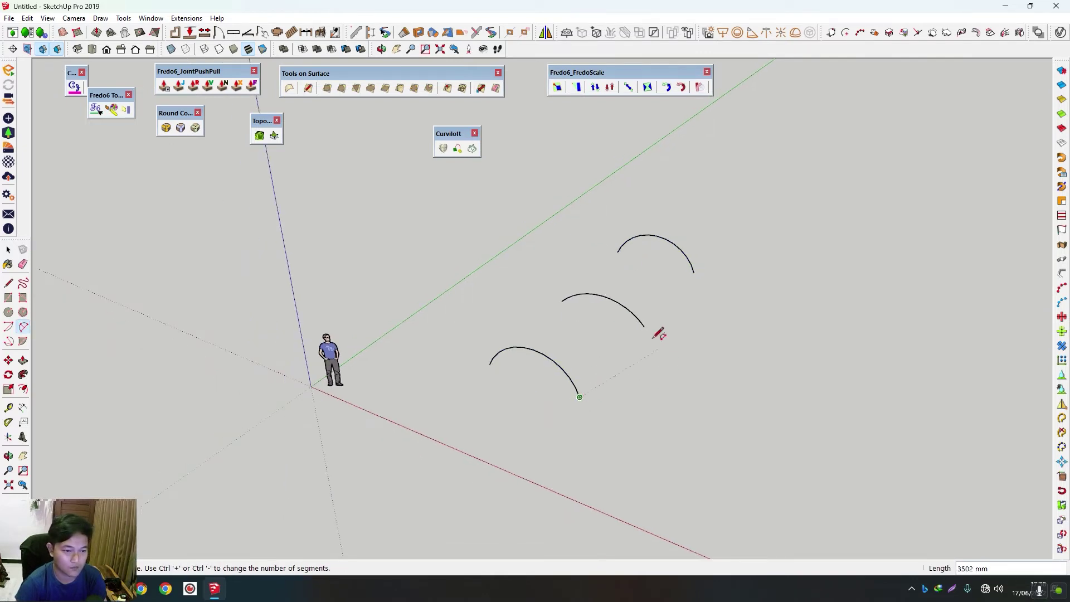
click(644, 326)
click(674, 361)
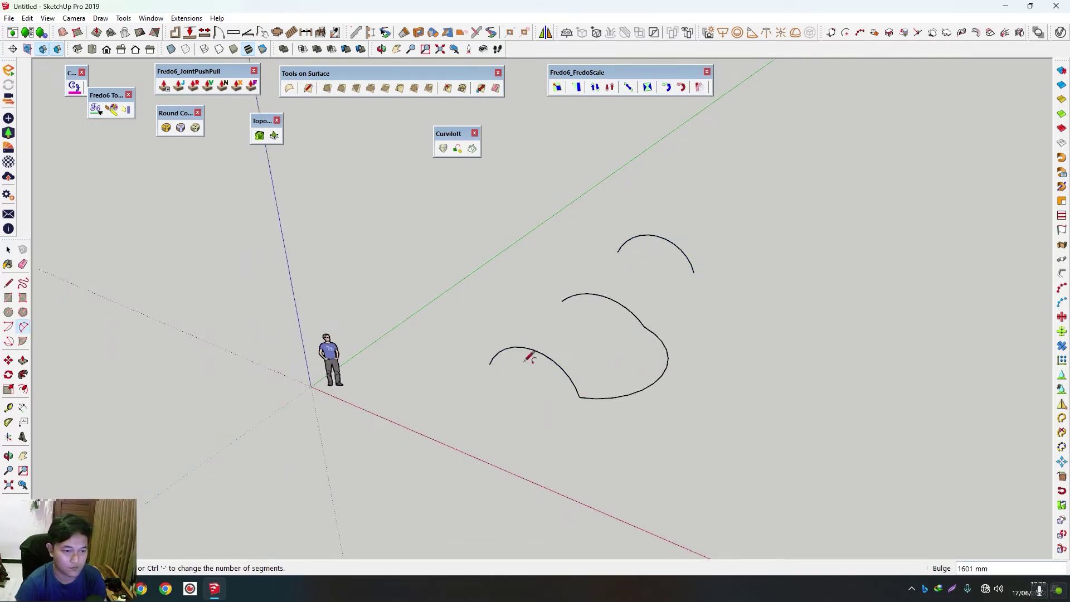
click(493, 360)
click(562, 301)
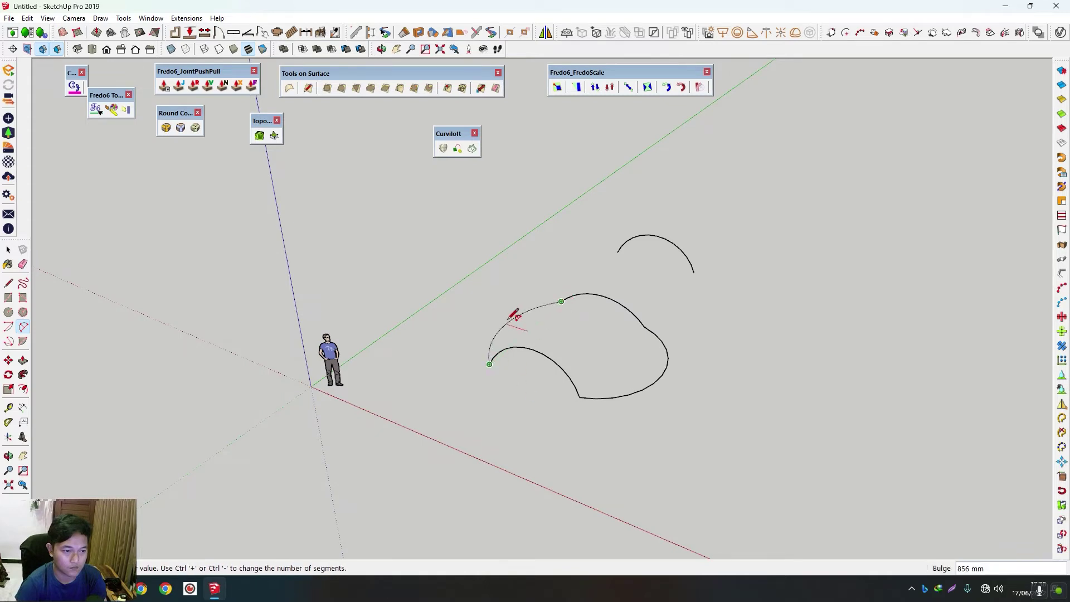
click(502, 311)
- Arc across the top arc's ends and join its right end to the middle arc
click(694, 272)
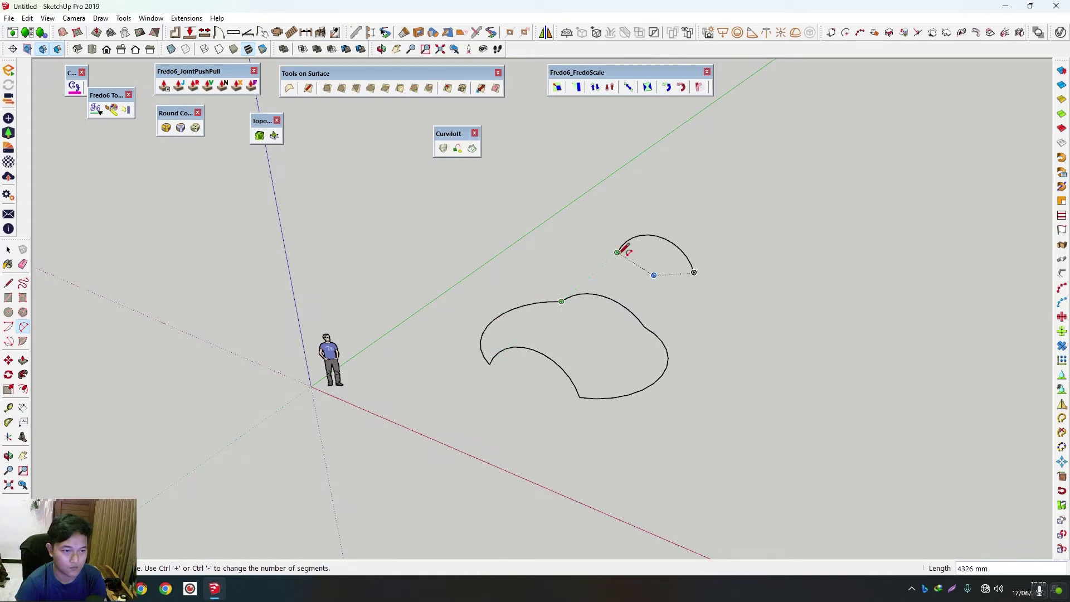
click(615, 251)
click(580, 265)
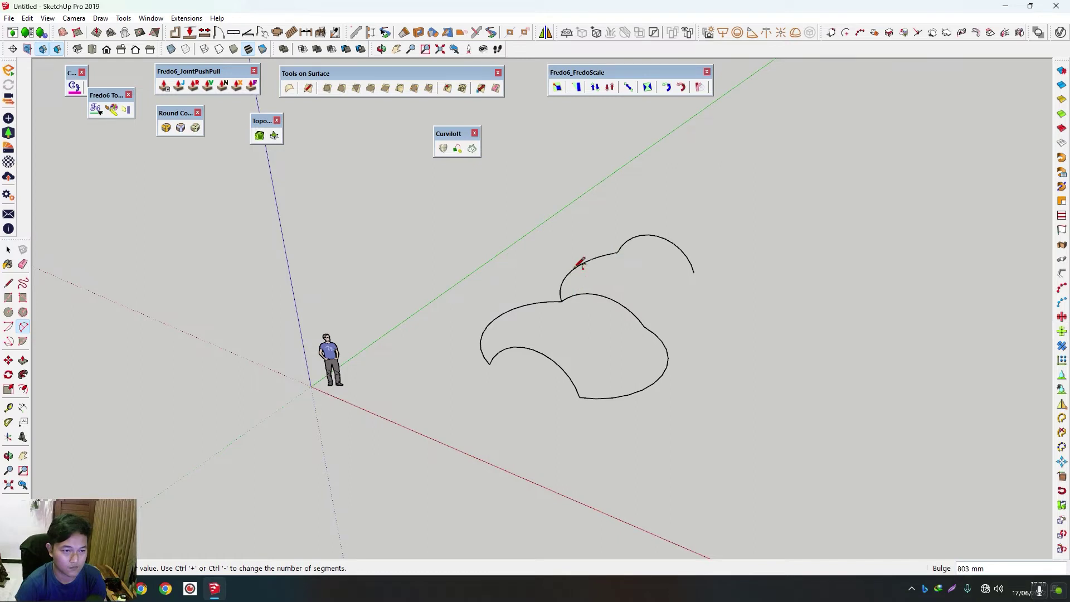
click(644, 326)
click(693, 272)
click(694, 306)
click(534, 349)
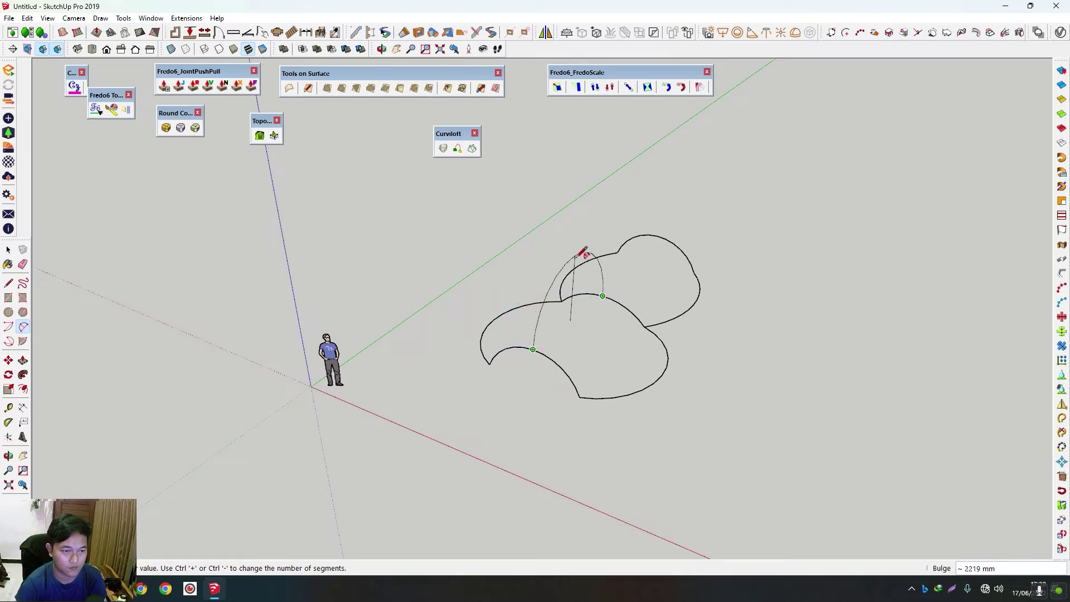
- Draw the remaining connecting arcs between the open endpoints to close the outline
mouse_move(580, 291)
middle_down()
mouse_move(574, 303)
mouse_move(575, 262)
middle_up()
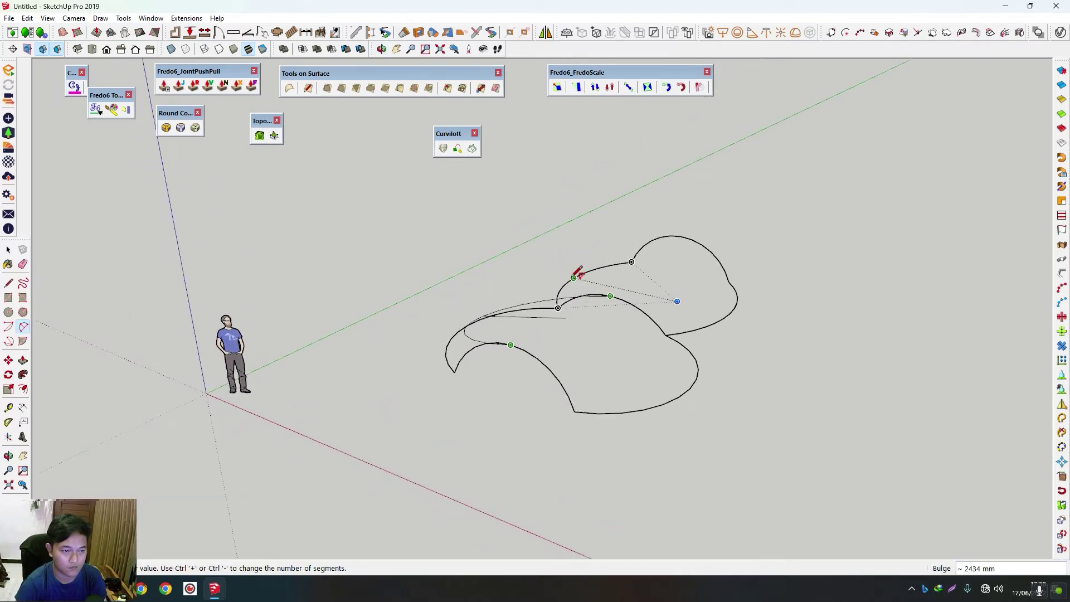
scroll(584, 270, up, 2)
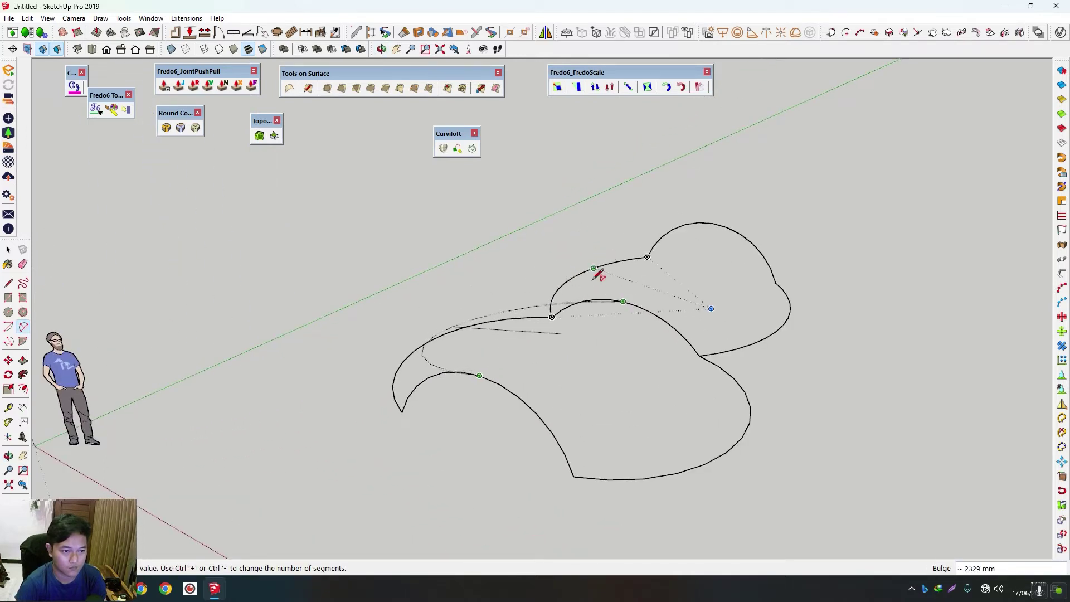
middle_drag(623, 282, 664, 293)
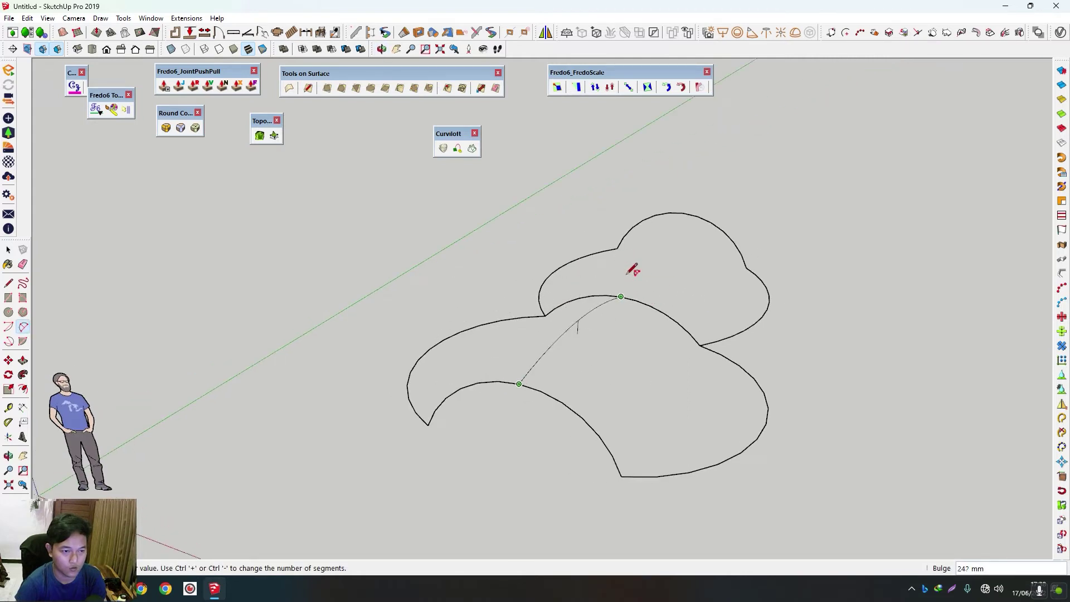
click(656, 234)
middle_drag(653, 234, 627, 297)
click(625, 300)
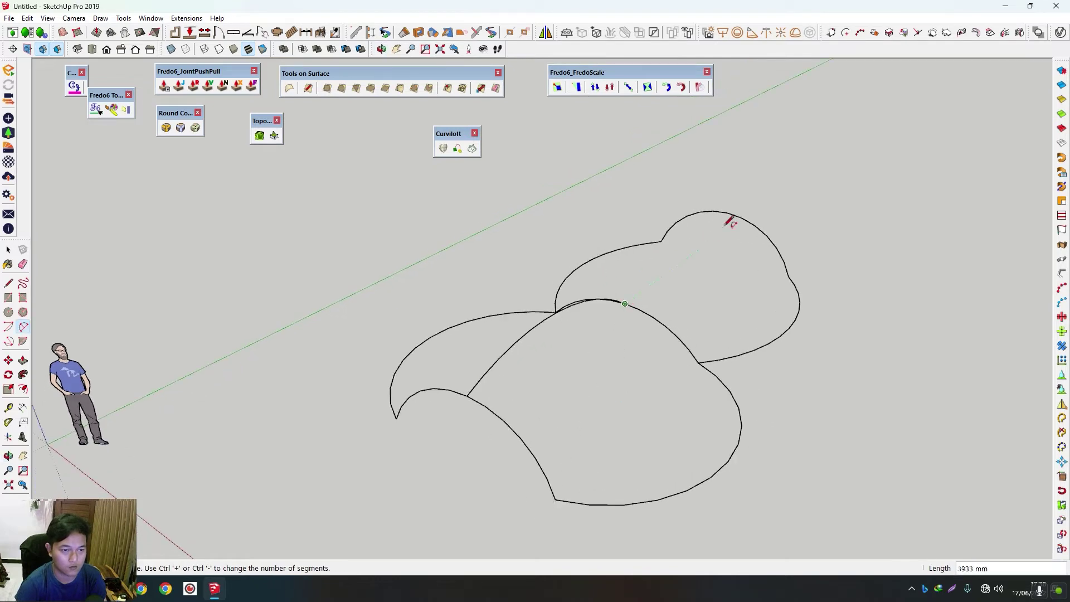
click(739, 208)
middle_drag(740, 208, 705, 196)
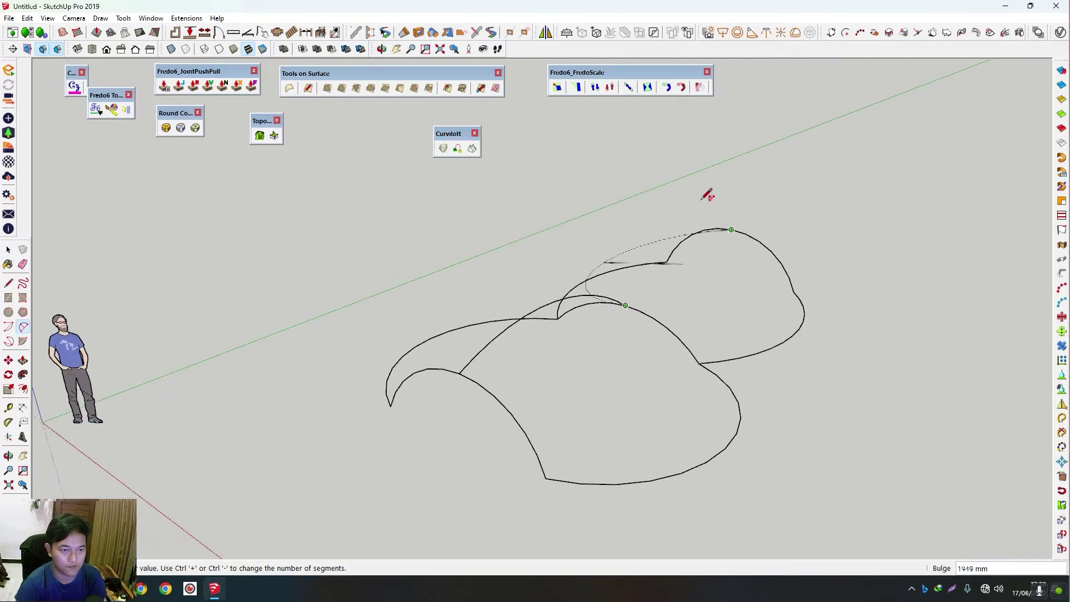
click(700, 202)
middle_drag(699, 202, 750, 259)
key(space)
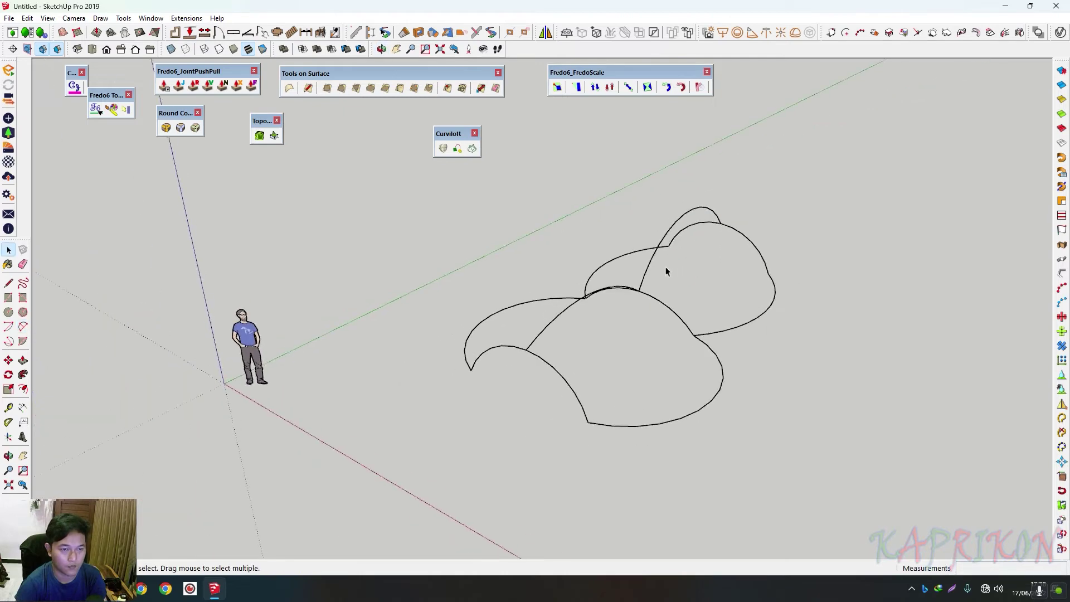
- Select the connected outline curves, try a Curviloft skin, and discard it
triple_click(749, 259)
mouse_move(484, 406)
middle_down()
mouse_move(611, 329)
mouse_move(579, 301)
middle_up()
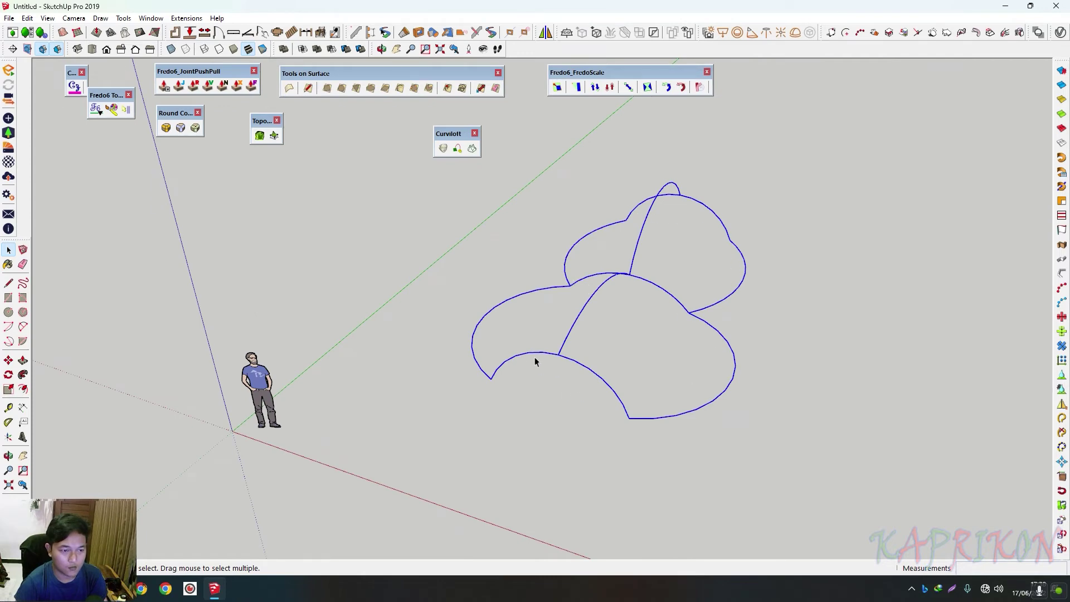
middle_drag(575, 365, 516, 247)
click(472, 149)
mouse_move(575, 205)
middle_down()
mouse_move(568, 230)
mouse_move(583, 198)
mouse_move(609, 227)
mouse_move(574, 255)
mouse_move(574, 272)
mouse_move(608, 219)
middle_up()
key(Escape)
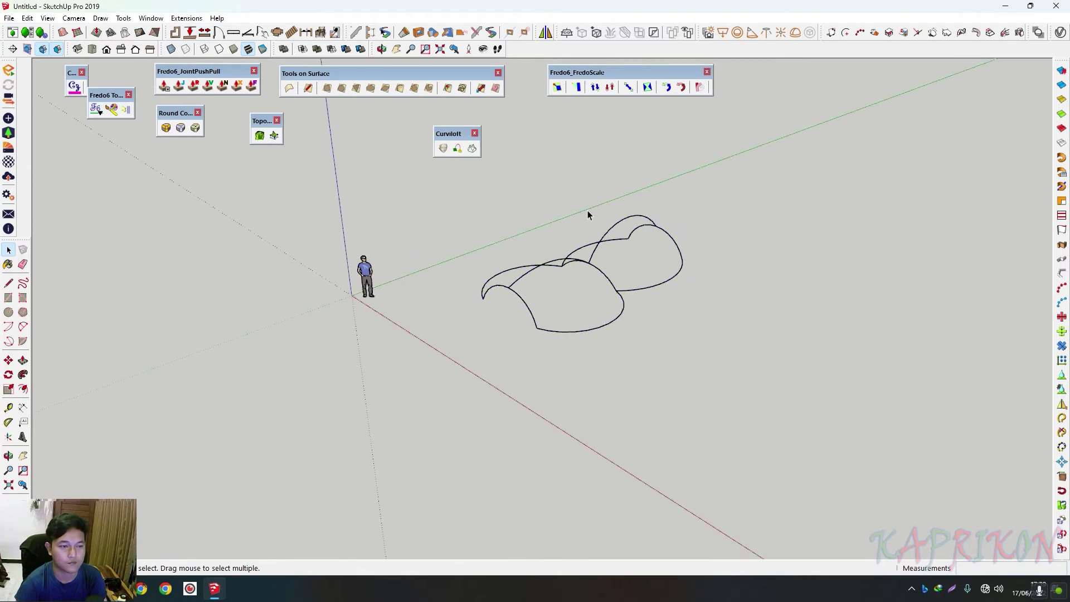
- Regenerate the Curviloft skin, accept it as a smooth surface, and select it
middle_drag(496, 167, 681, 277)
click(472, 149)
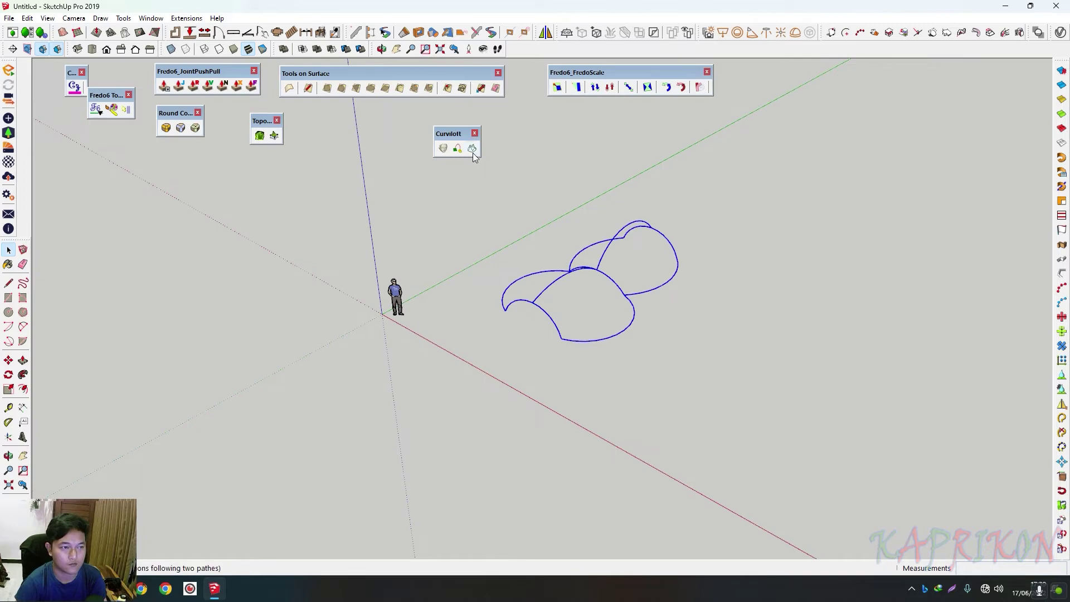
click(691, 200)
scroll(702, 240, up, 1)
scroll(706, 245, up, 2)
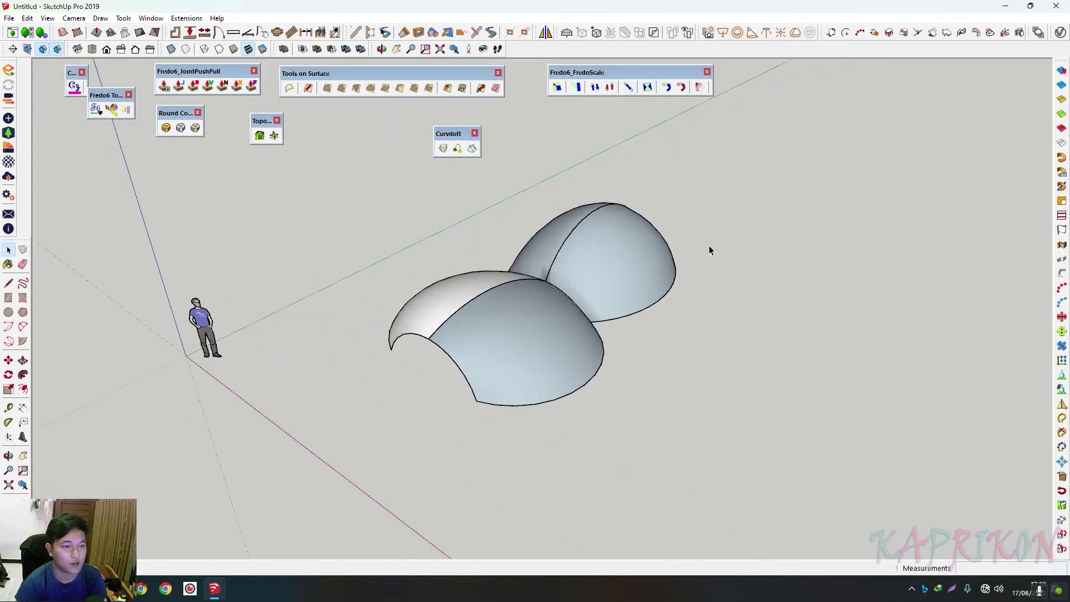
click(554, 306)
- Move the double-dome surface down and to the right
scroll(554, 306, down, 3)
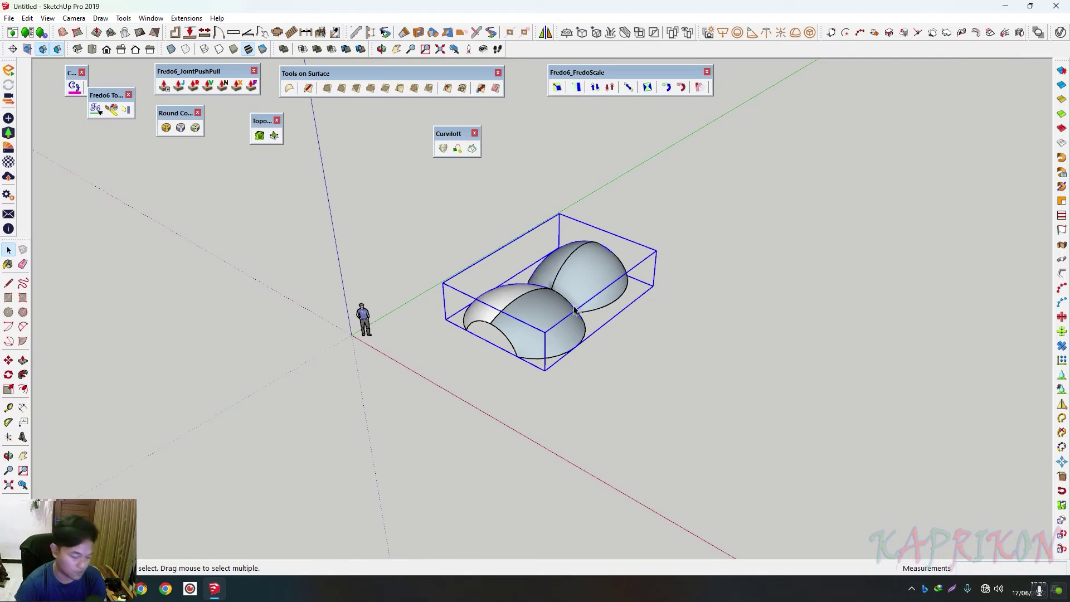
key(m)
click(538, 337)
scroll(609, 365, down, 1)
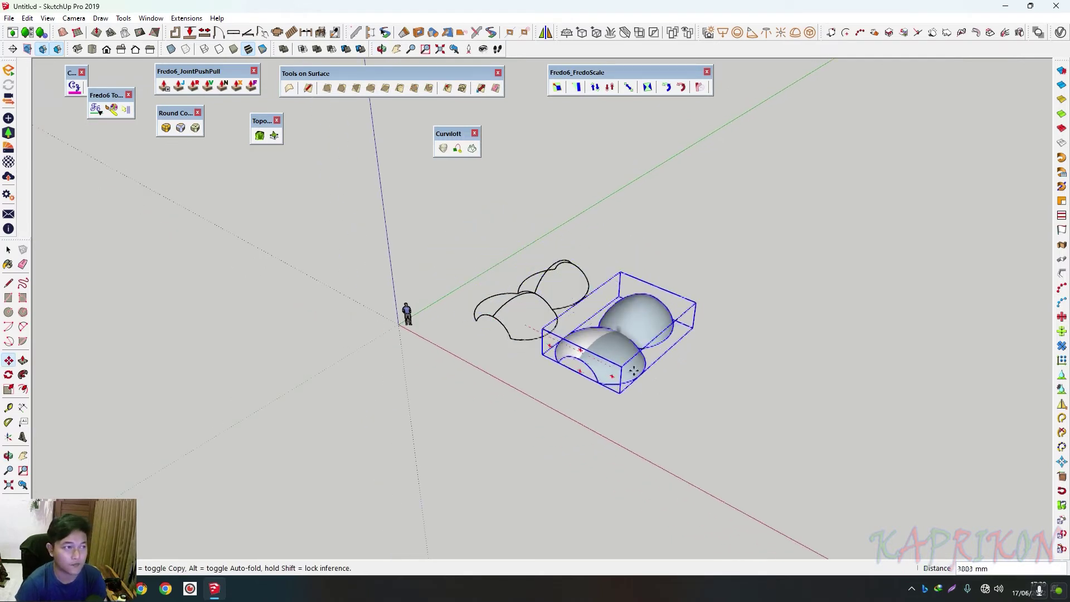
click(719, 410)
key(space)
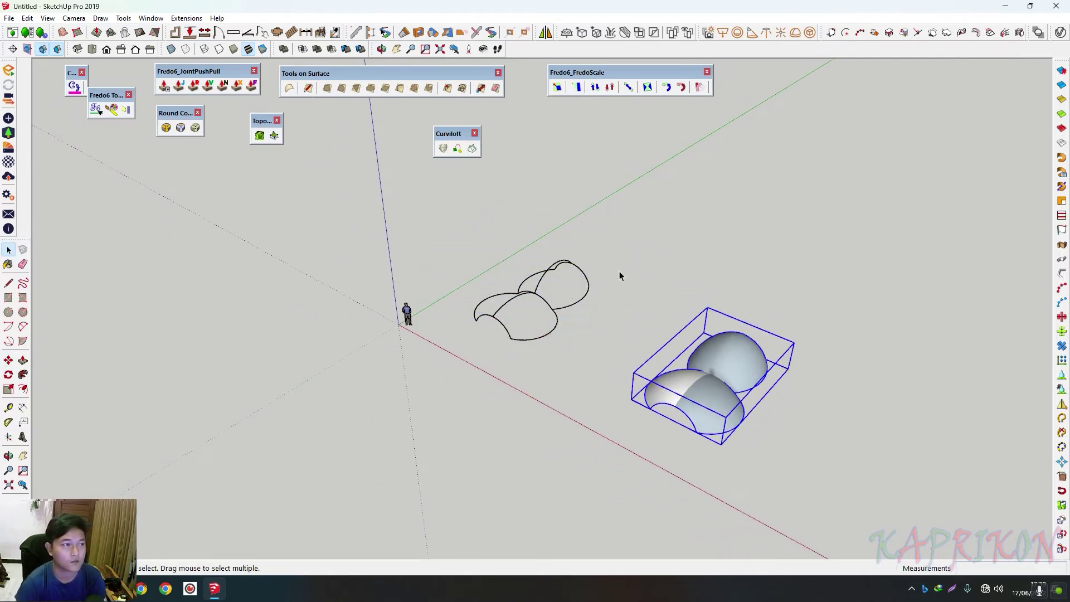
- Dismiss the toolbar list and box-select all the outline curves
right_click(463, 68)
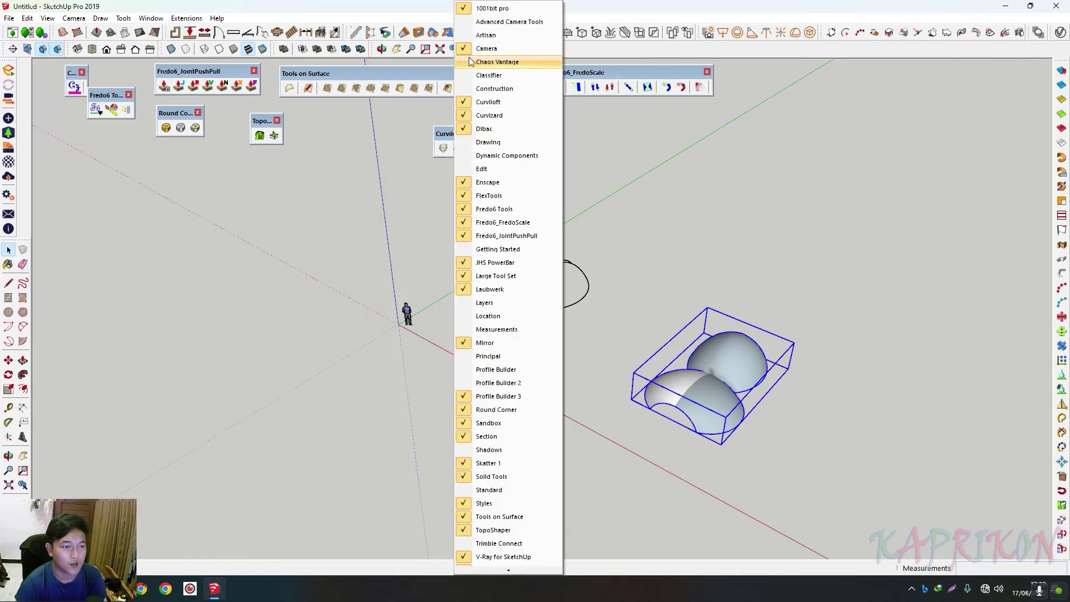
click(681, 142)
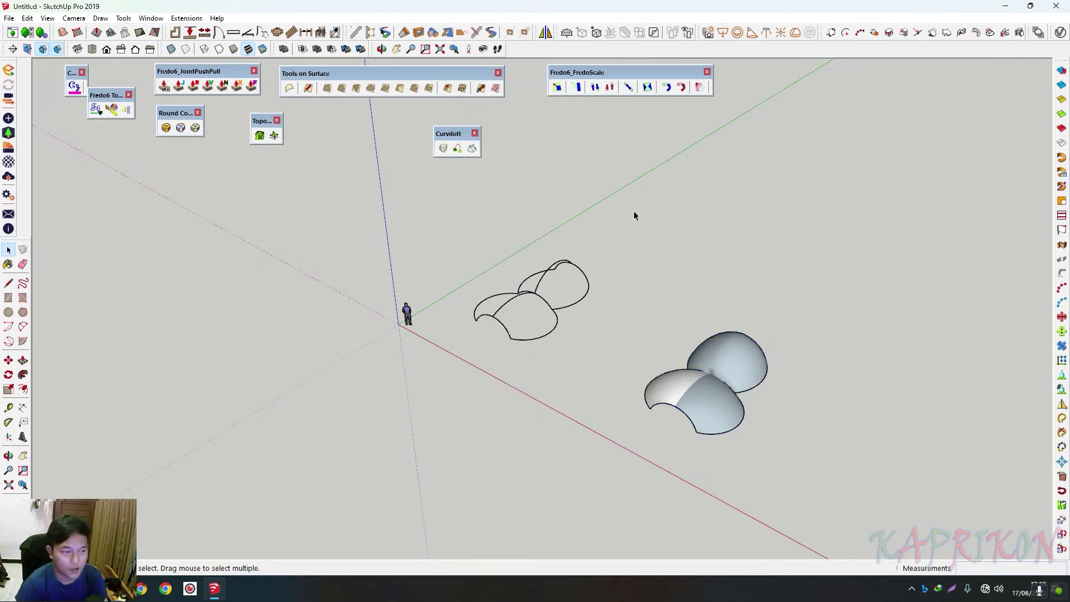
scroll(551, 274, up, 5)
drag(717, 215, 374, 393)
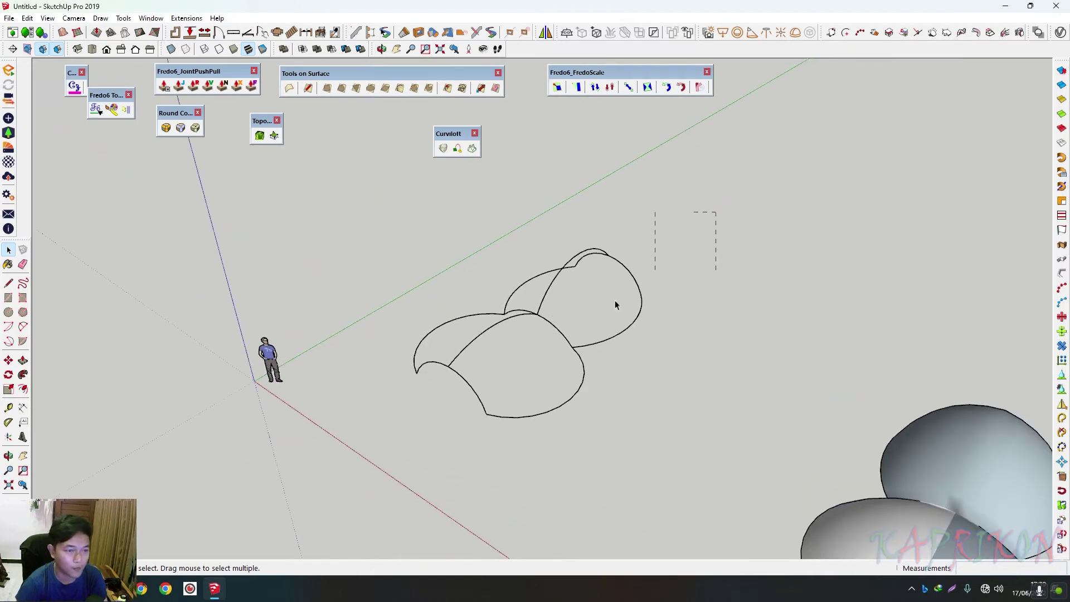
- Start a new Curviloft skin over the curves and rearrange the floating palettes
click(472, 149)
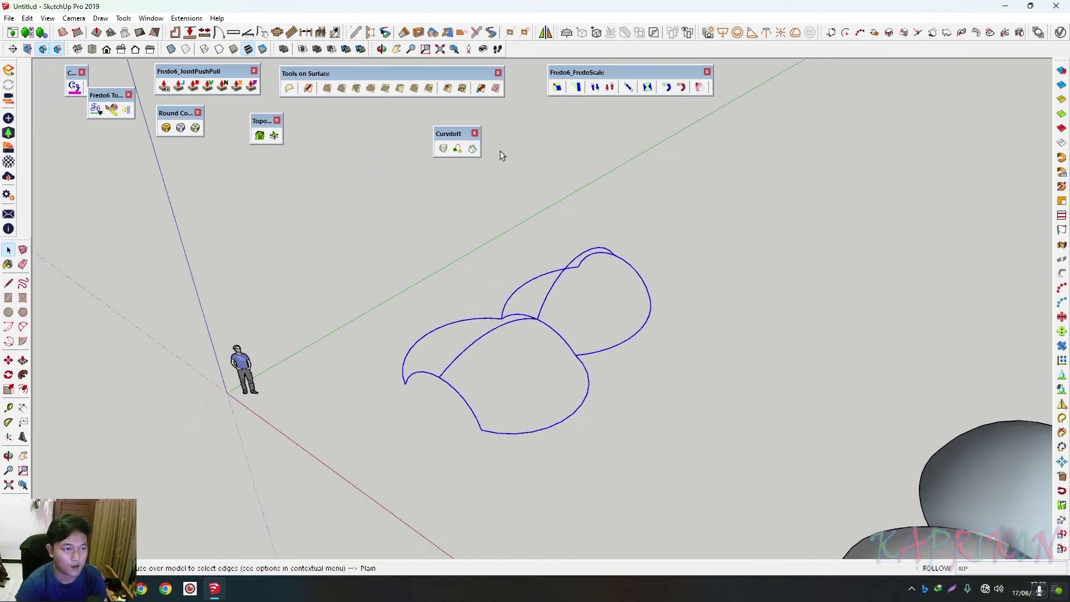
drag(409, 70, 643, 151)
drag(617, 77, 729, 85)
drag(219, 74, 119, 172)
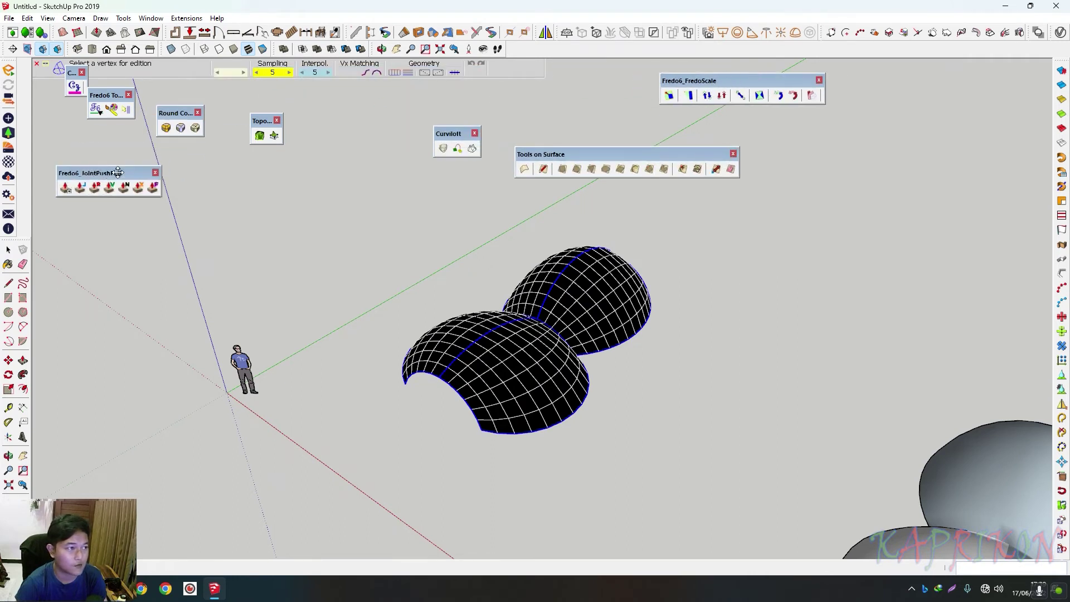
drag(70, 73, 49, 223)
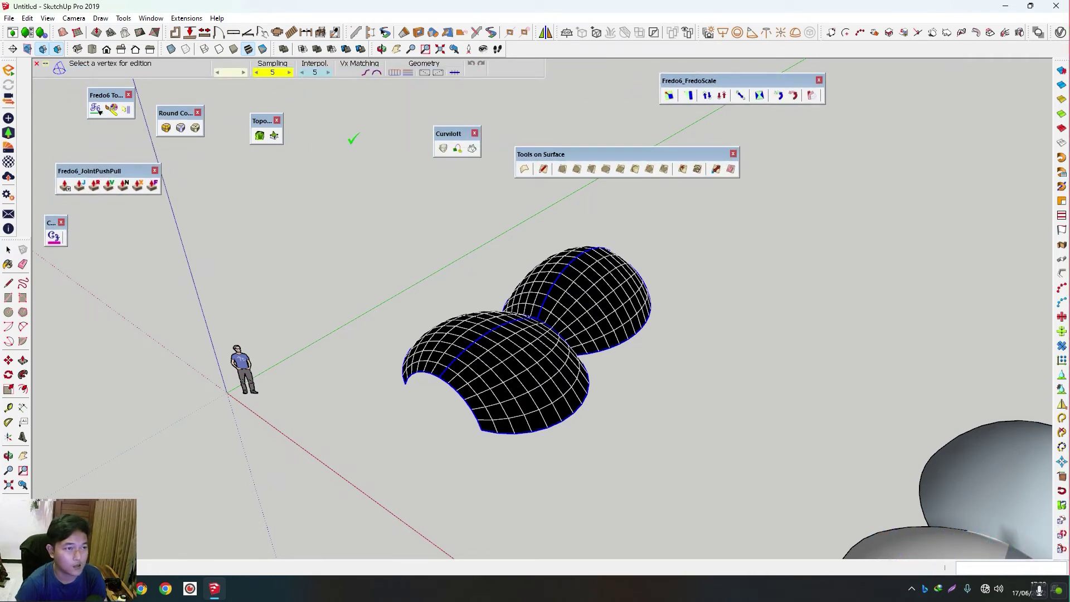
scroll(516, 343, up, 2)
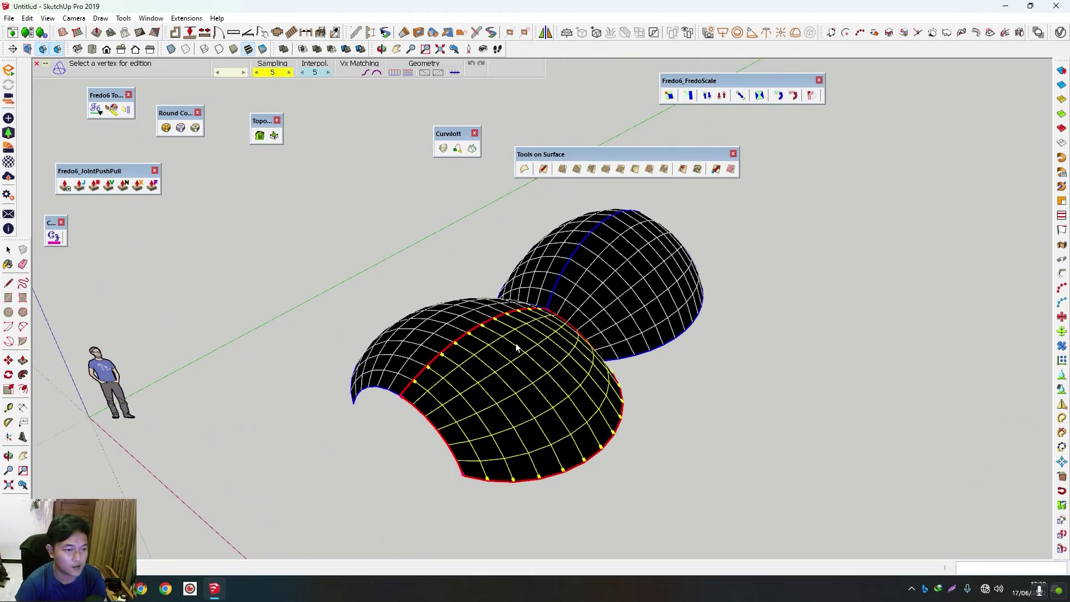
- Switch the loft display to curves, validate the rib double dome, and select it
click(394, 77)
mouse_move(456, 175)
middle_down()
mouse_move(397, 231)
mouse_move(670, 265)
middle_up()
click(671, 265)
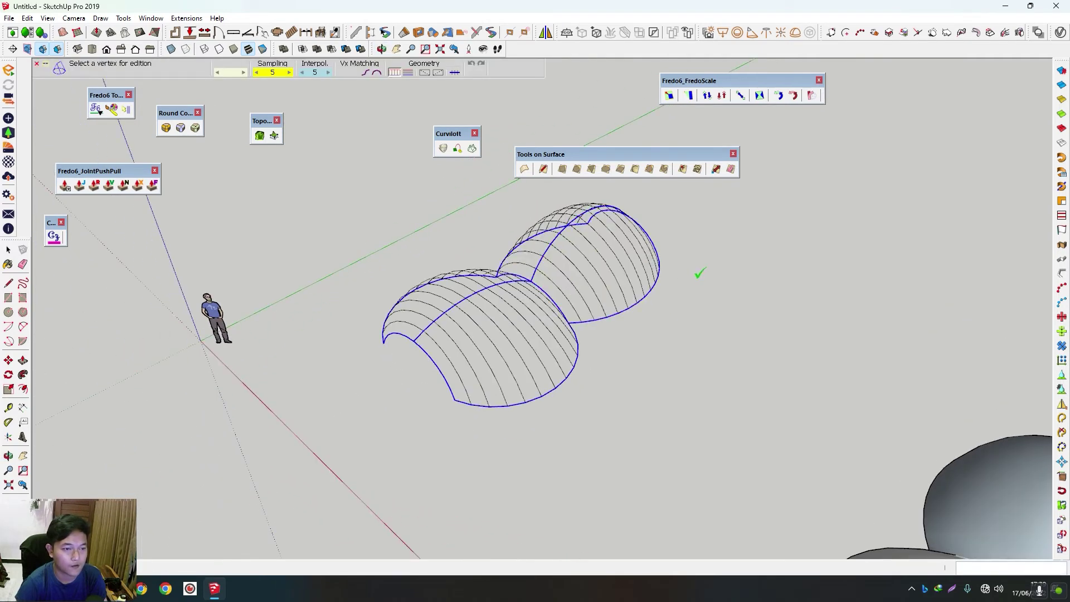
key(space)
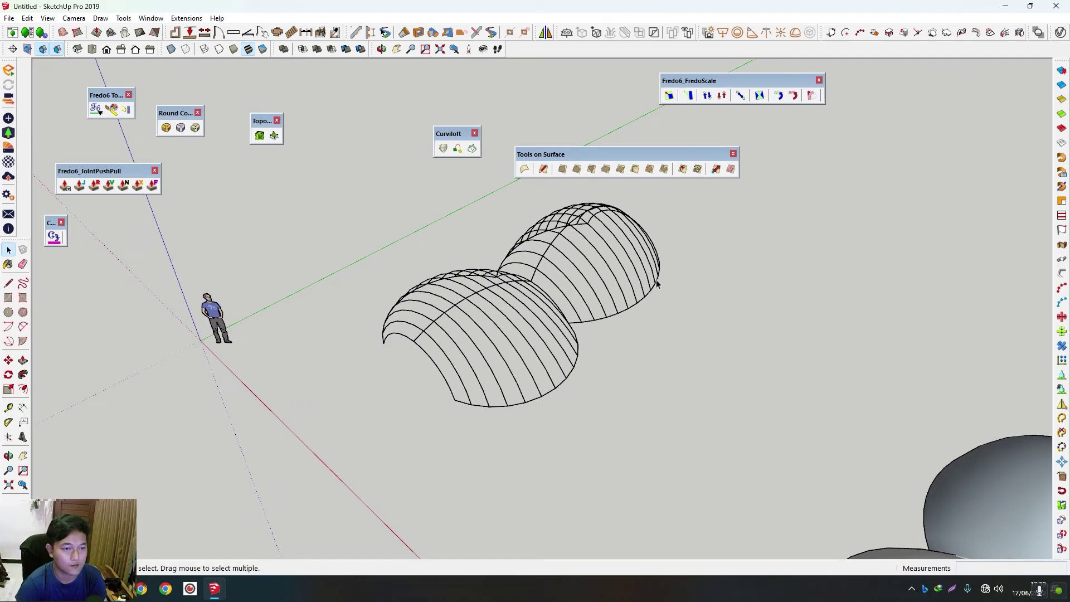
click(523, 310)
- Copy the rib double dome beside the shaded dome
middle_drag(522, 310, 507, 310)
key(m)
click(507, 309)
scroll(505, 318, down, 2)
scroll(504, 318, down, 2)
key(ctrl)
scroll(583, 334, down, 2)
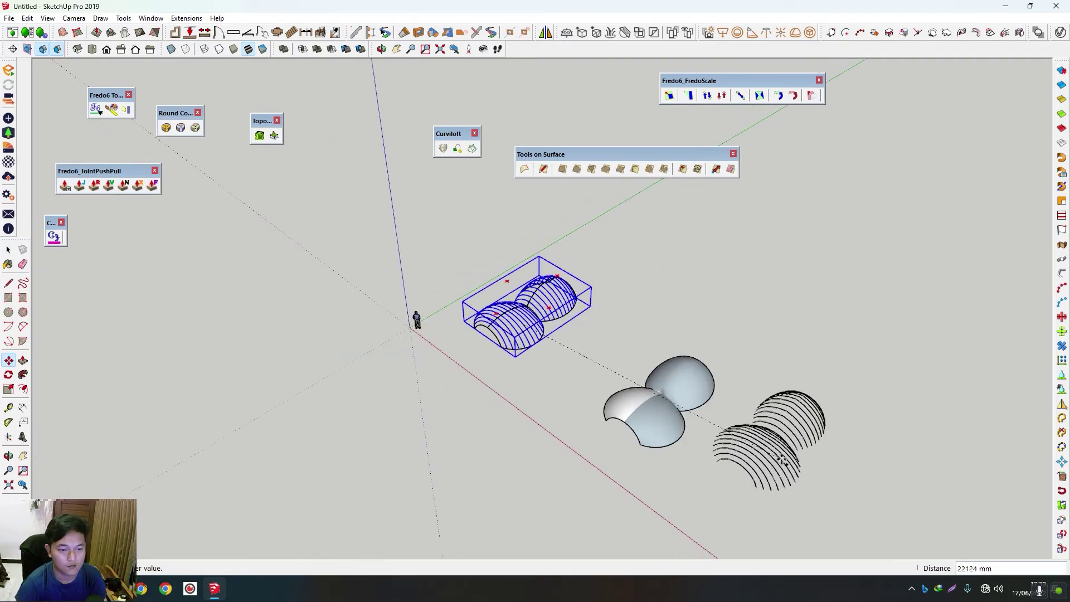
click(775, 445)
shift+middle_drag(775, 445, 720, 345)
key(space)
- Open the copied rib group and SuperWeld an arc into one curve
scroll(721, 344, up, 2)
scroll(567, 306, up, 2)
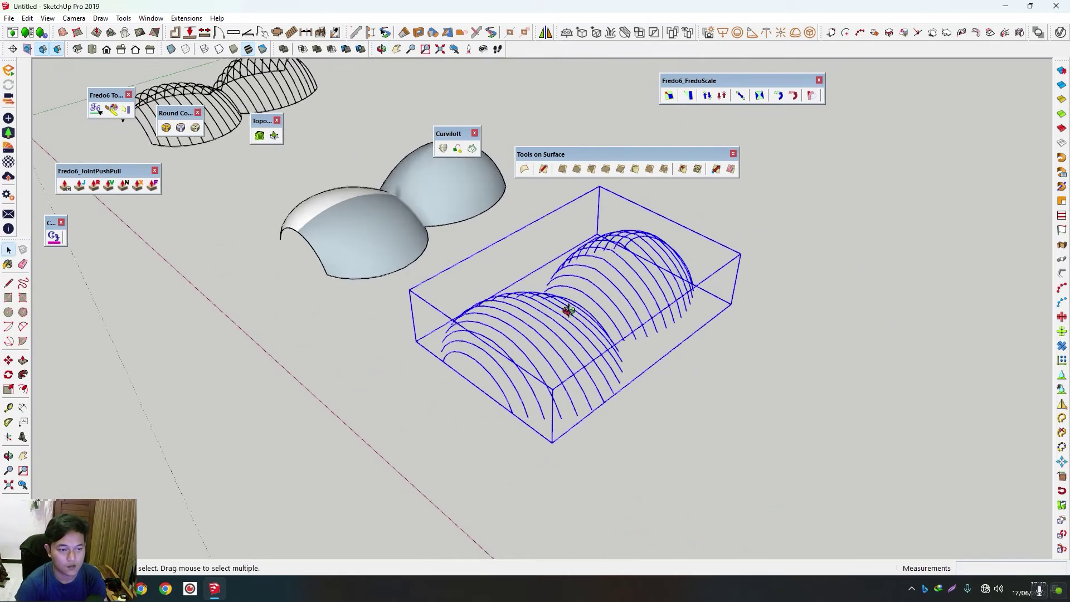
scroll(612, 309, up, 2)
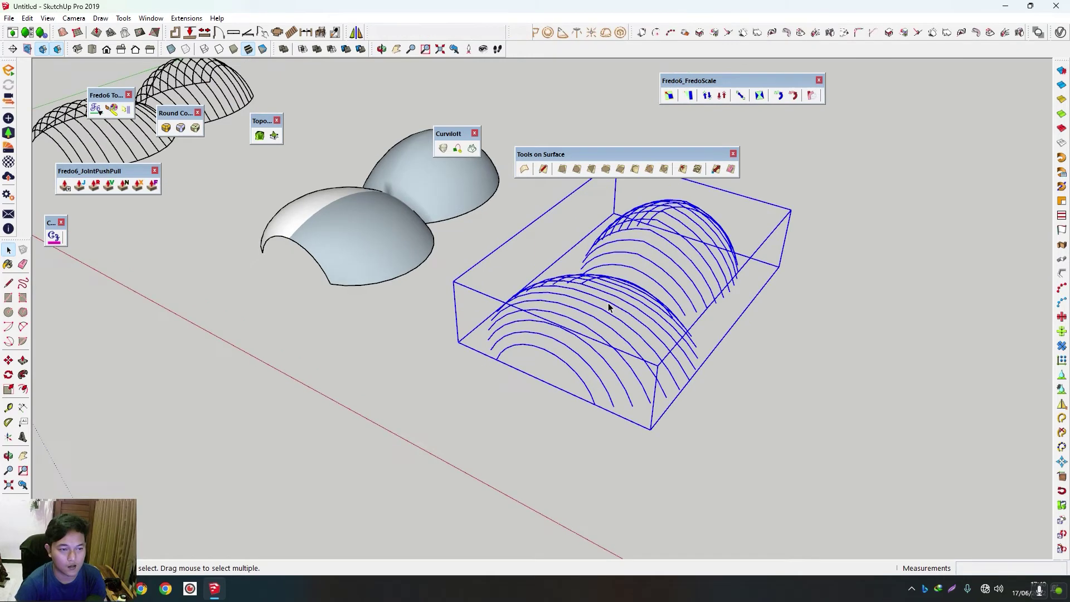
double_click(608, 306)
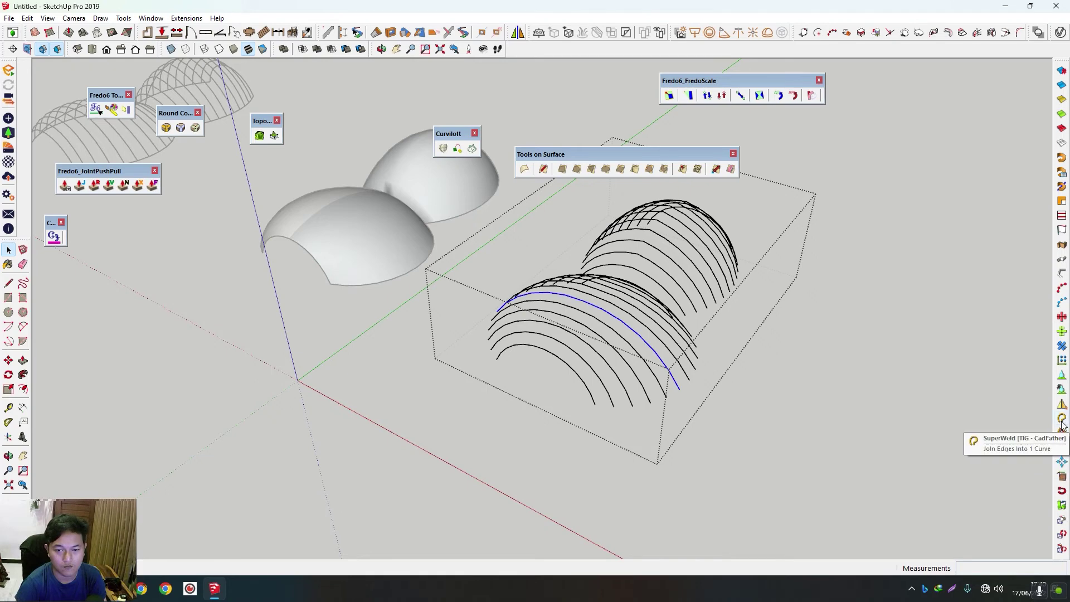
click(1061, 419)
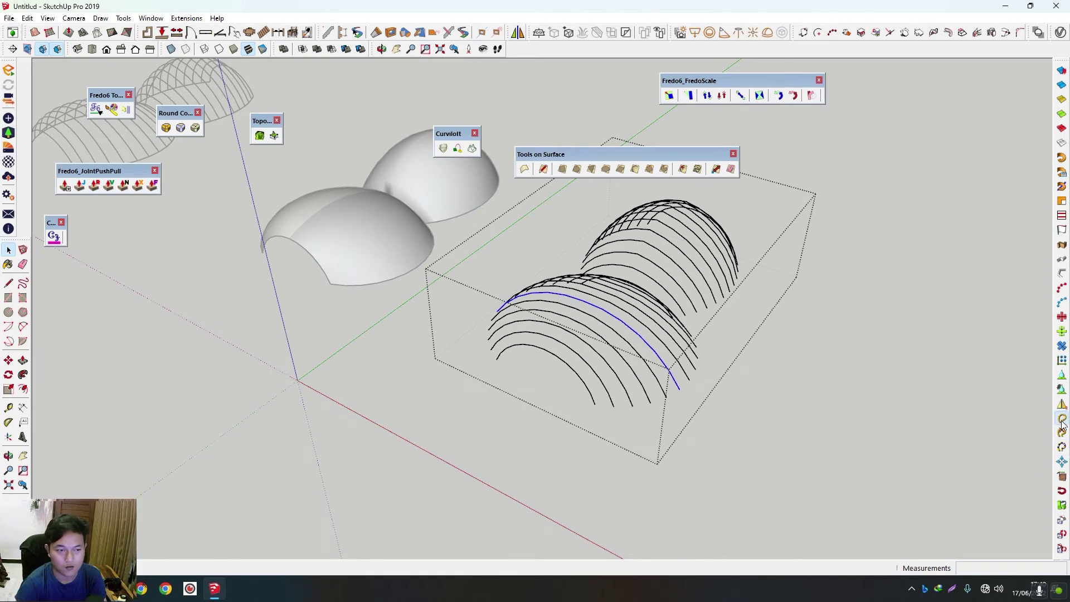
- Window-select all the copied rib arcs and turn them into 50 mm diameter tubes
mouse_move(704, 353)
middle_down()
mouse_move(650, 346)
mouse_move(791, 397)
mouse_move(662, 349)
mouse_move(587, 249)
middle_up()
scroll(640, 347, down, 2)
scroll(662, 349, down, 2)
drag(573, 222, 768, 412)
mouse_move(768, 412)
middle_down()
mouse_move(700, 359)
mouse_move(787, 330)
middle_up()
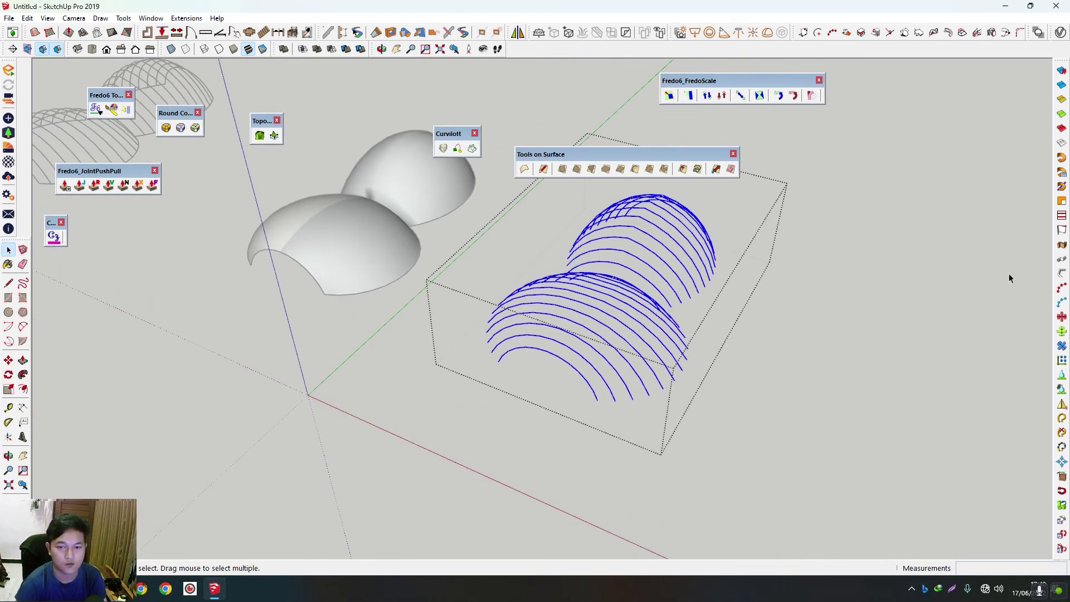
click(1063, 274)
drag(538, 217, 386, 211)
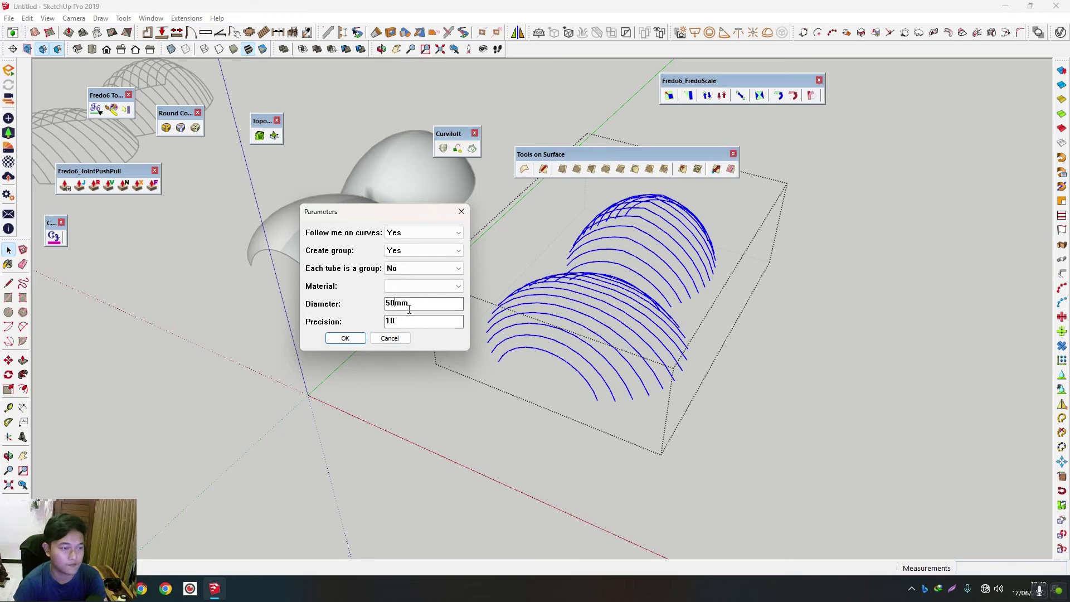
click(346, 338)
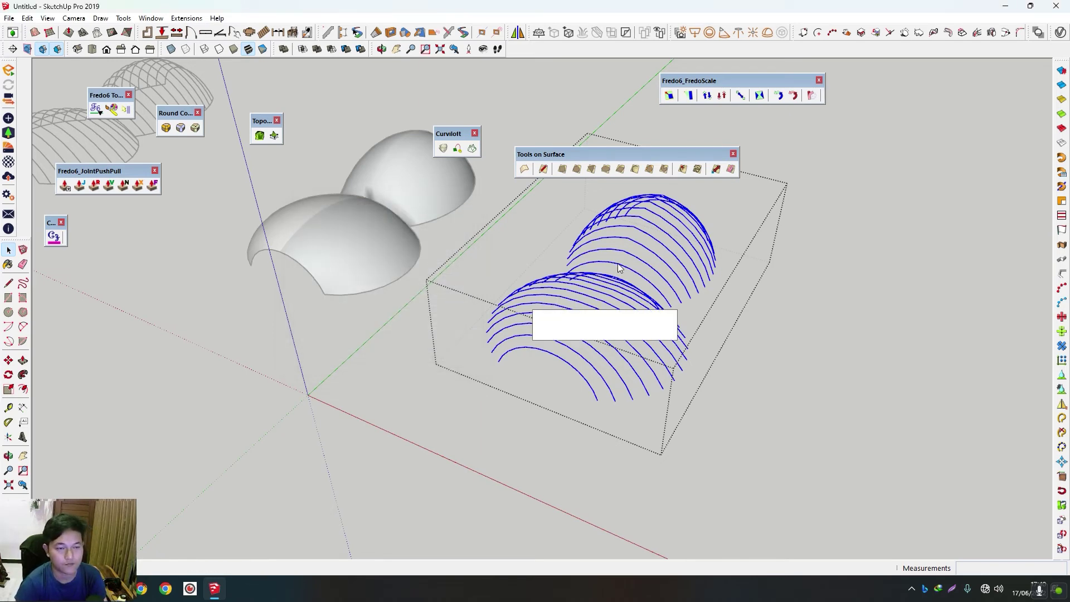
scroll(619, 268, up, 1)
scroll(619, 267, up, 2)
mouse_move(830, 304)
middle_down()
mouse_move(804, 163)
mouse_move(570, 321)
middle_up()
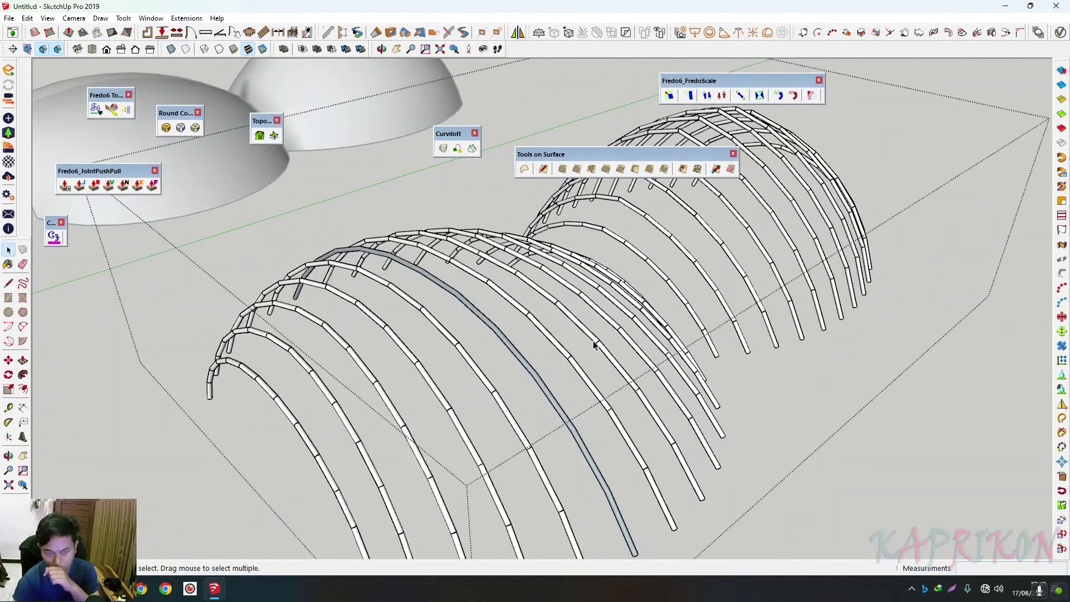
- Close the rib group and select the tube-arch group
scroll(593, 350, down, 3)
mouse_move(593, 350)
middle_down()
mouse_move(646, 362)
mouse_move(577, 346)
mouse_move(605, 382)
middle_up()
scroll(594, 342, down, 3)
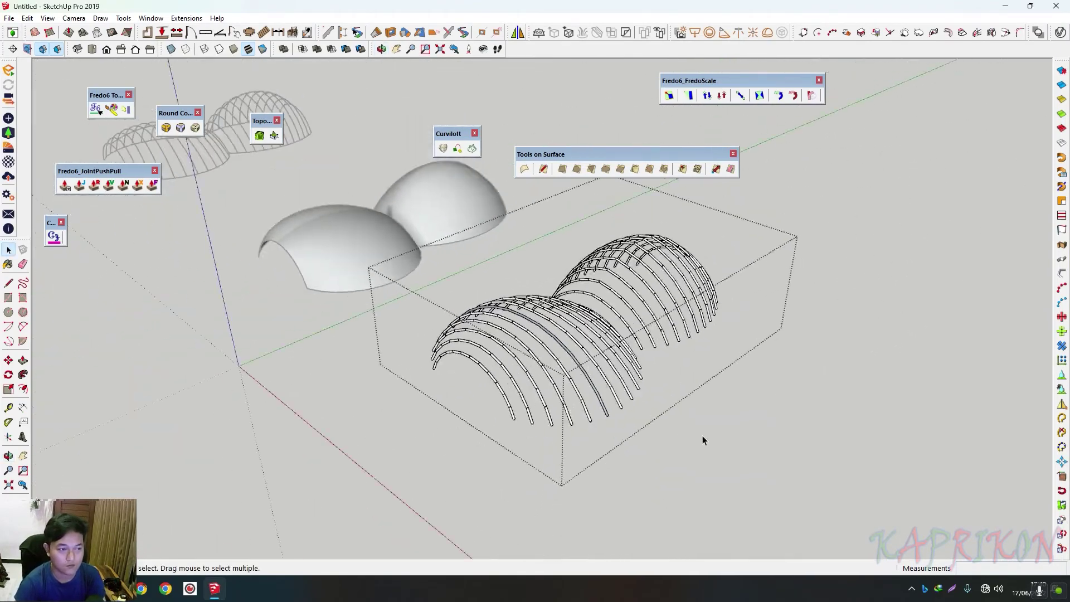
click(702, 440)
scroll(500, 404, up, 4)
scroll(520, 402, up, 1)
scroll(519, 402, down, 1)
click(563, 395)
scroll(568, 411, up, 2)
scroll(568, 418, up, 3)
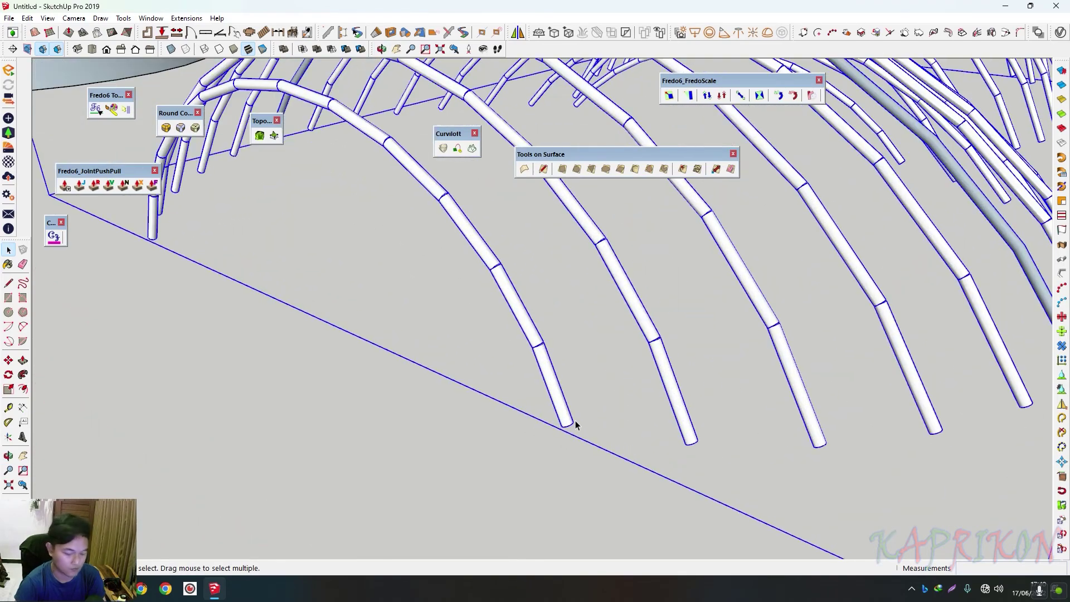
scroll(576, 425, up, 2)
- Move the tube arches from an arch leg endpoint onto the shaded double dome
key(m)
scroll(566, 427, up, 3)
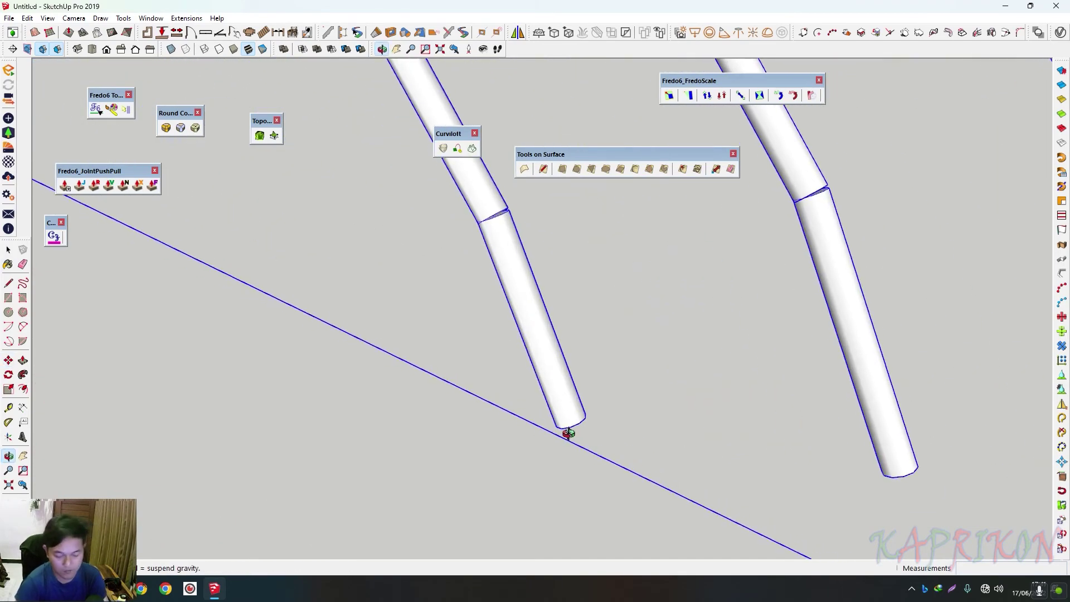
scroll(591, 414, up, 1)
click(561, 425)
scroll(563, 425, down, 2)
scroll(768, 378, down, 2)
scroll(773, 383, down, 2)
mouse_move(536, 338)
middle_down()
mouse_move(630, 389)
mouse_move(800, 358)
mouse_move(389, 355)
mouse_move(406, 359)
mouse_move(487, 466)
mouse_move(444, 446)
mouse_move(518, 232)
mouse_move(501, 298)
middle_up()
scroll(501, 298, up, 2)
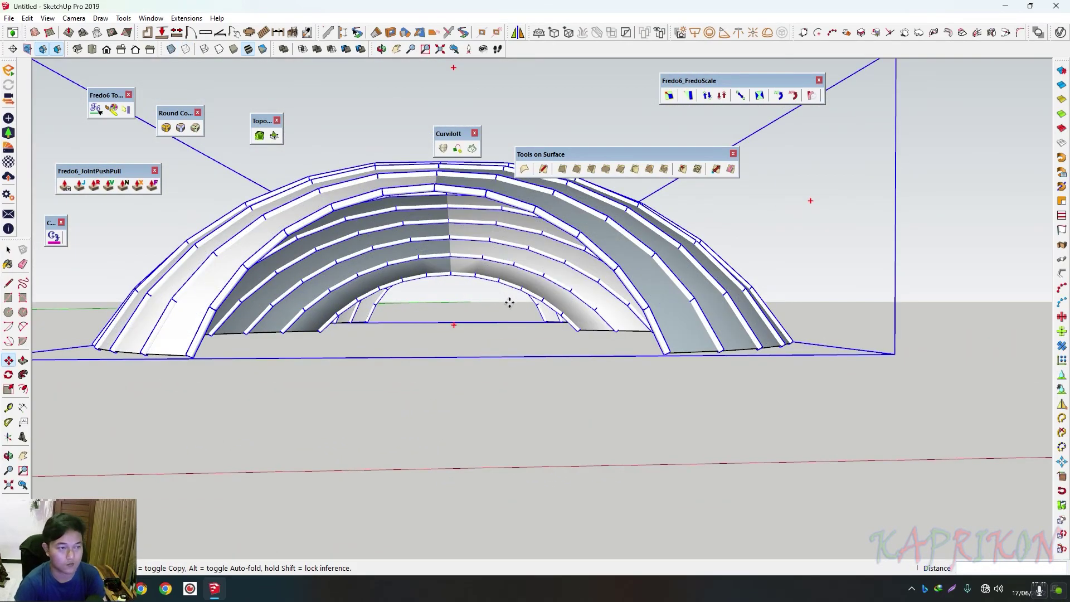
key(space)
click(858, 223)
- Orbit to an oblique view and check the tube arches' placement on the dome
mouse_move(858, 223)
middle_down()
mouse_move(563, 327)
mouse_move(509, 360)
mouse_move(612, 309)
mouse_move(589, 388)
middle_up()
click(559, 376)
key(Escape)
middle_drag(559, 377, 546, 388)
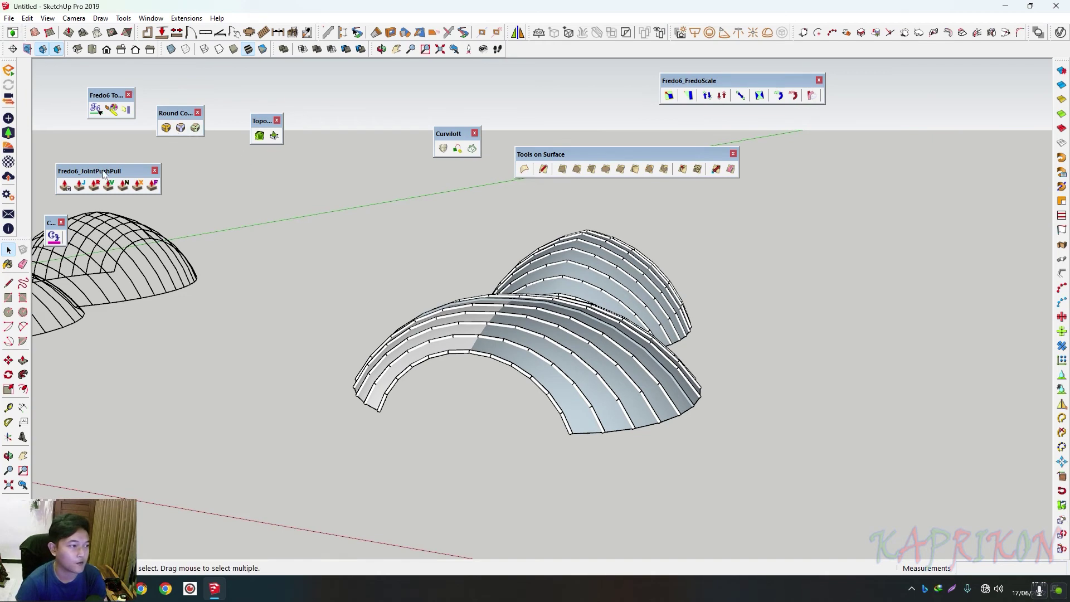
- Thicken the dome faces by 100 mm with Joint Push Pull Thickening
drag(103, 174, 401, 183)
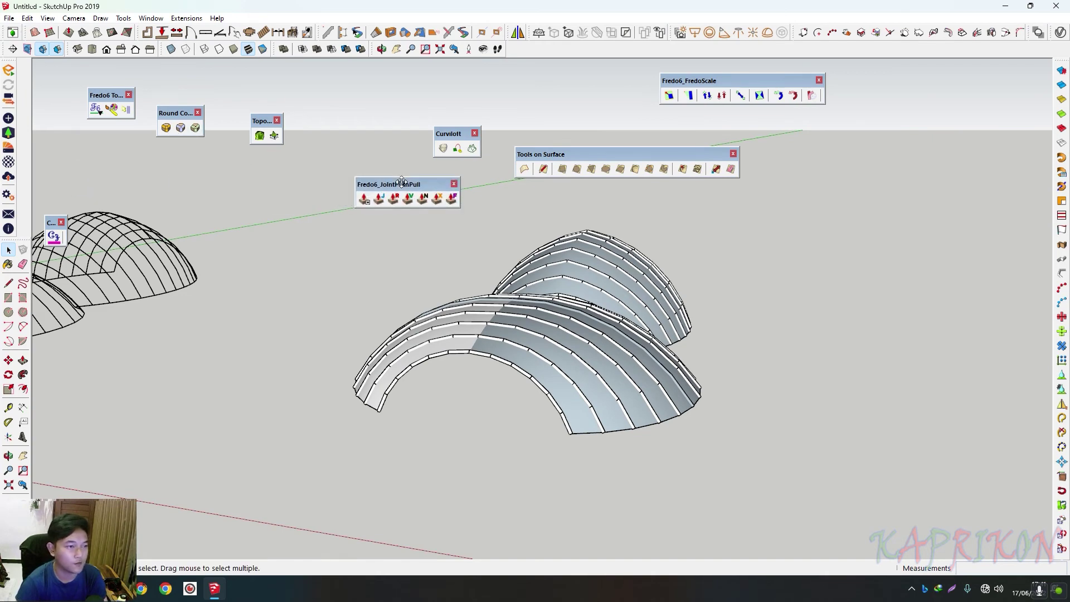
click(374, 203)
click(541, 368)
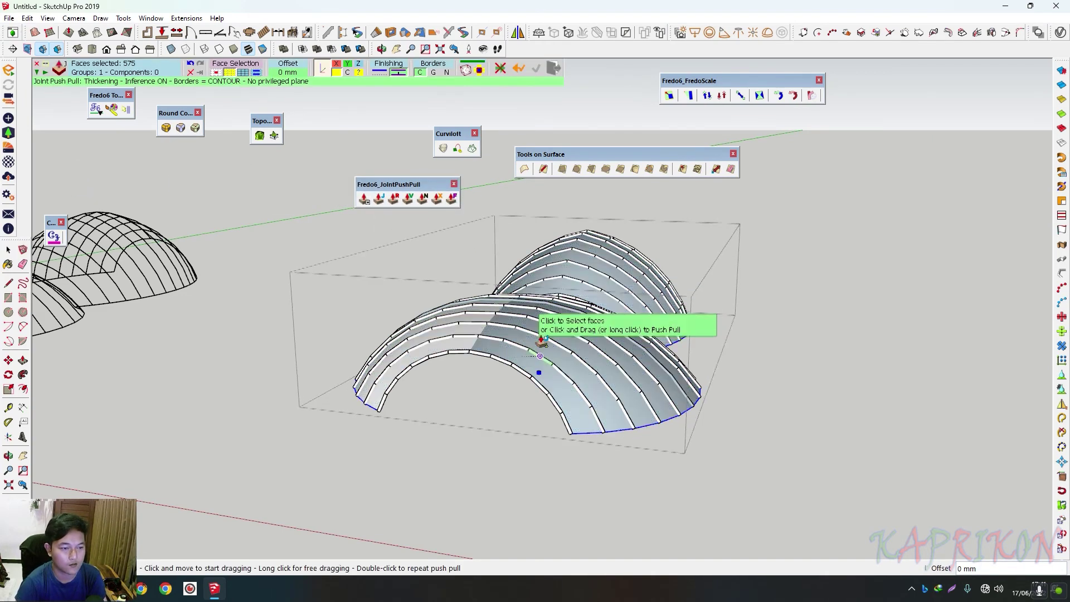
drag(541, 373, 542, 346)
text(100)
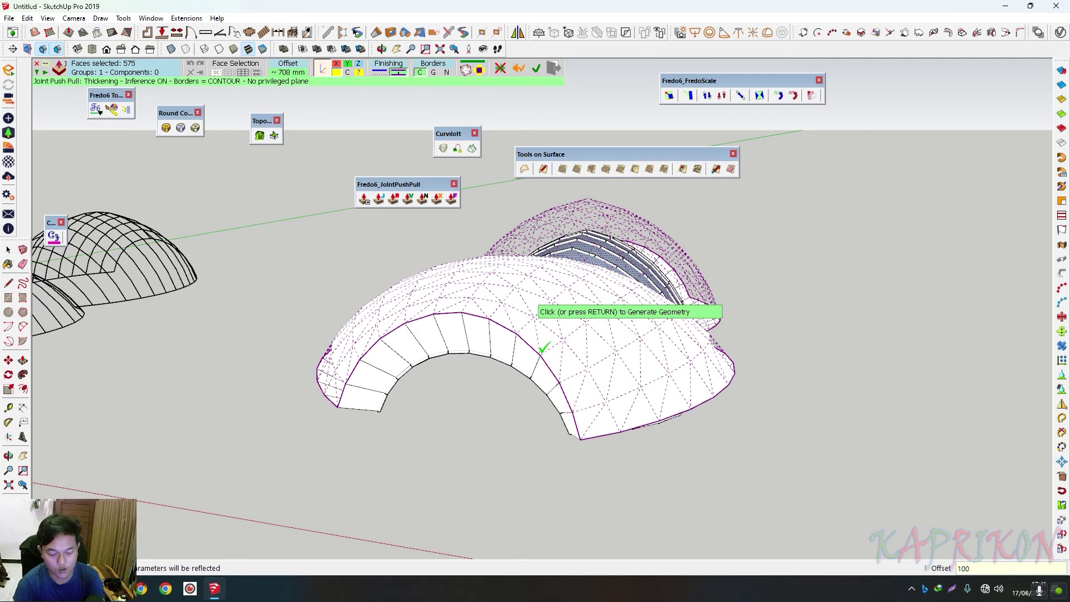
key(Return)
click(516, 428)
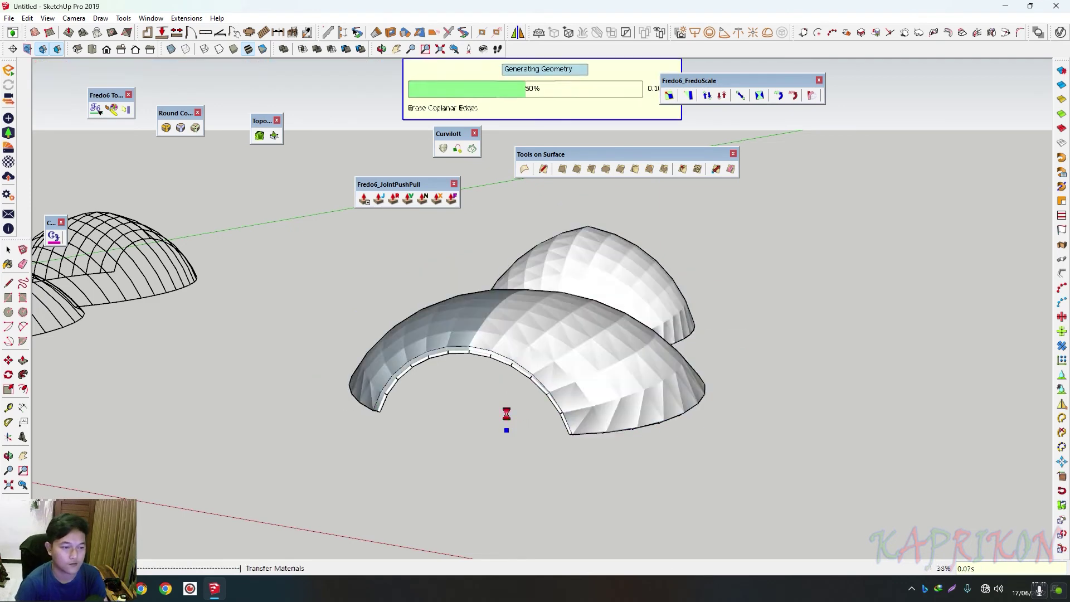
- Deselect the finished shell and orbit down to a side view of it
scroll(504, 401, up, 2)
click(814, 366)
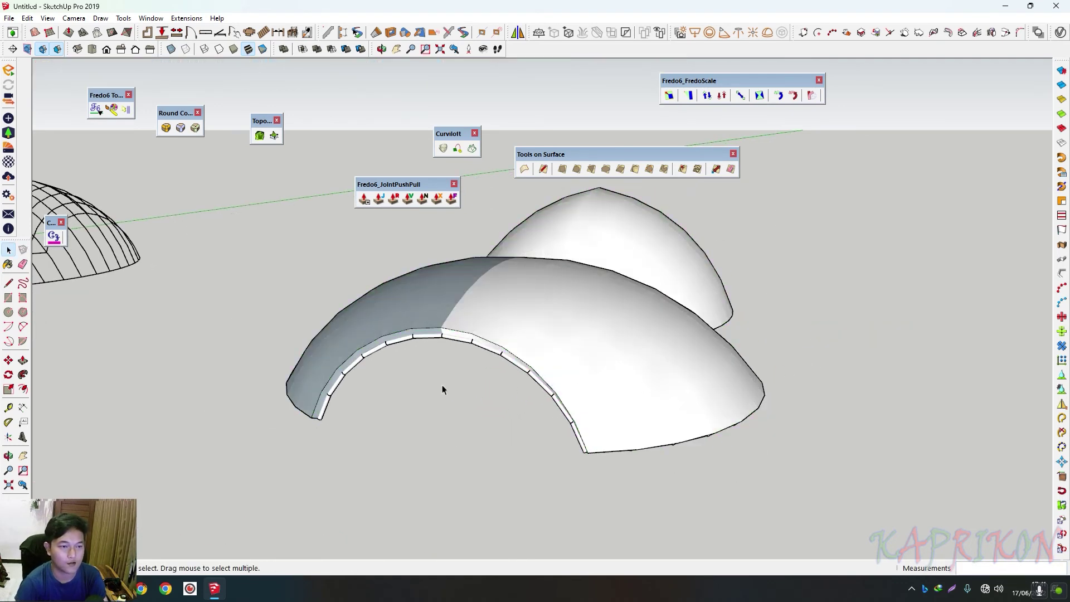
middle_drag(446, 389, 535, 289)
scroll(462, 294, up, 5)
scroll(460, 272, down, 5)
middle_drag(463, 273, 412, 284)
scroll(422, 297, up, 3)
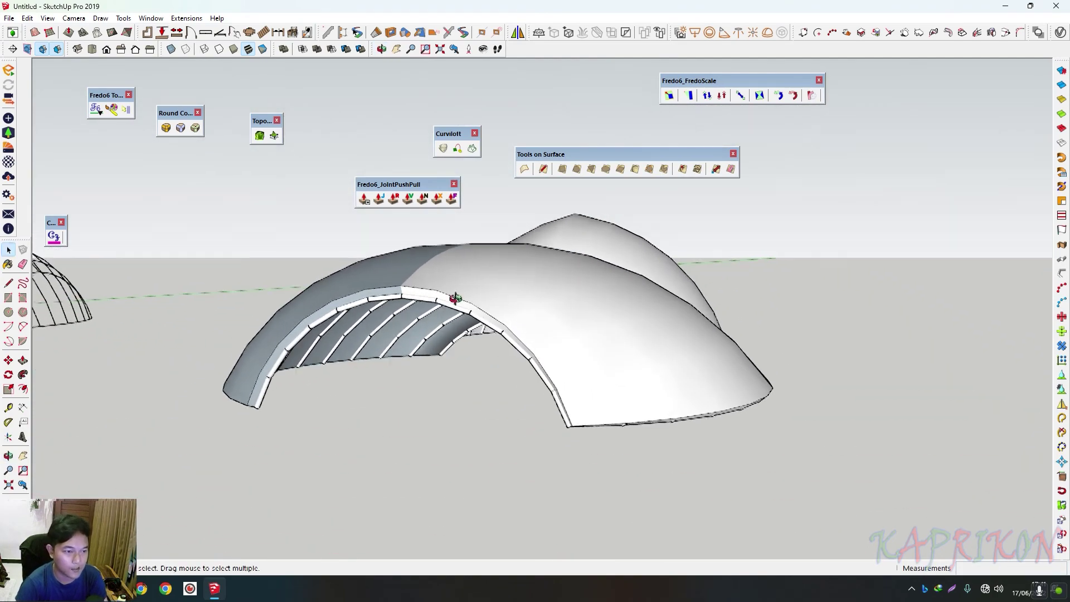
scroll(444, 292, down, 3)
middle_drag(526, 299, 626, 321)
scroll(397, 338, up, 2)
mouse_move(397, 338)
middle_down()
mouse_move(490, 351)
mouse_move(566, 342)
mouse_move(381, 272)
mouse_move(459, 304)
middle_up()
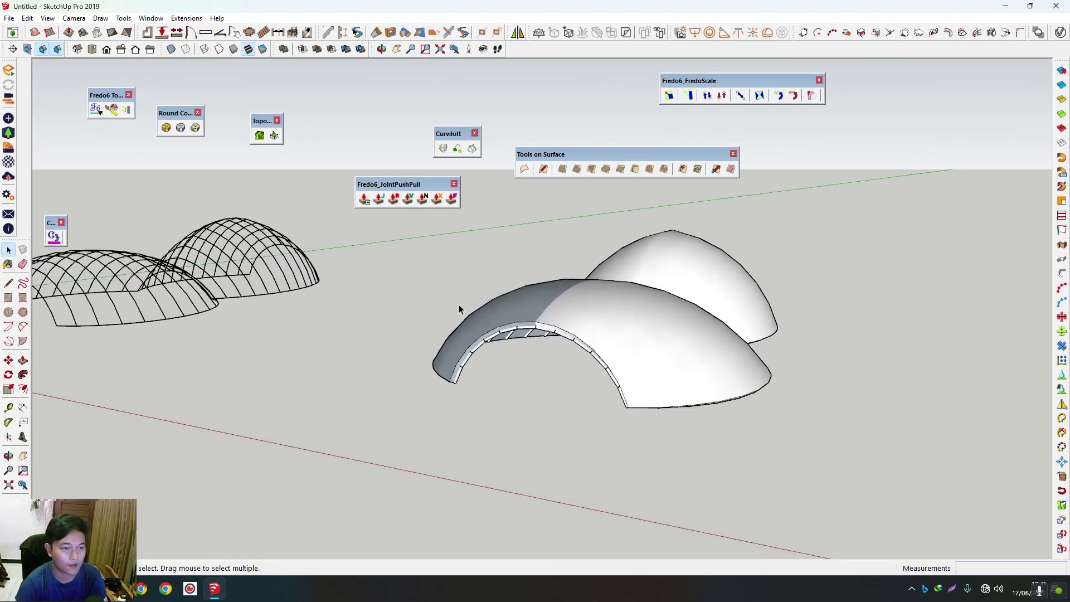
scroll(540, 335, up, 3)
mouse_move(540, 334)
middle_down()
mouse_move(582, 268)
mouse_move(575, 381)
mouse_move(600, 357)
mouse_move(301, 335)
mouse_move(641, 313)
mouse_move(624, 322)
middle_up()
scroll(582, 267, down, 2)
scroll(600, 290, up, 2)
scroll(600, 289, down, 4)
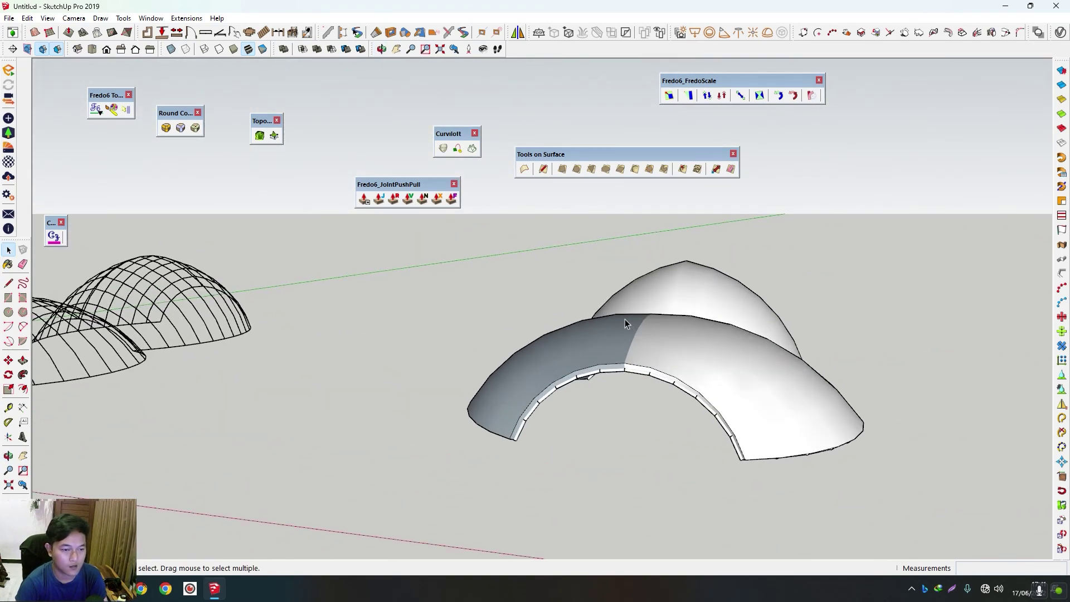
scroll(611, 347, up, 1)
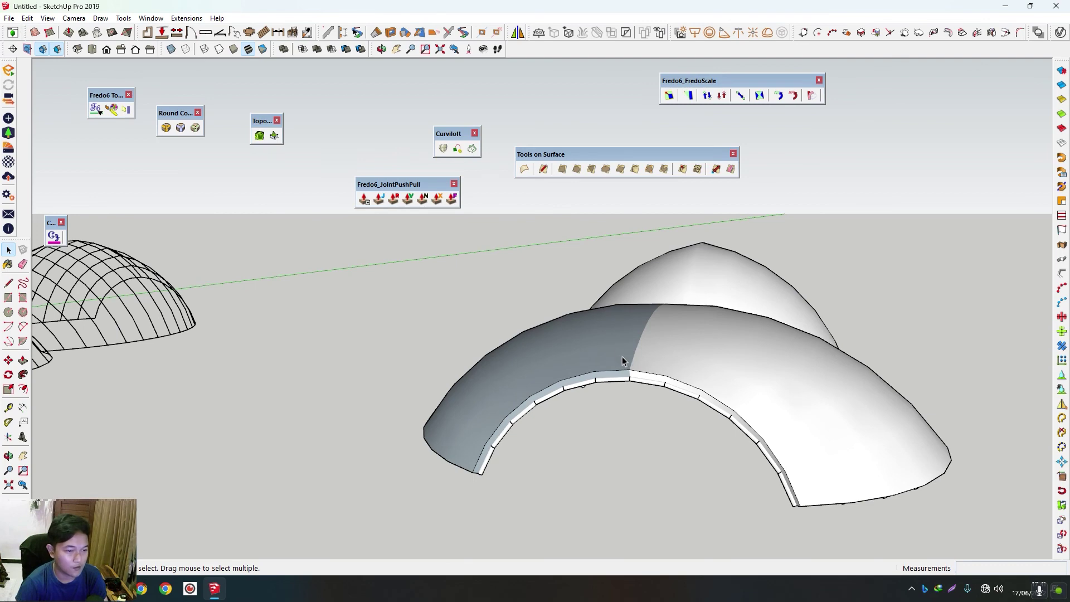
scroll(622, 356, up, 2)
mouse_move(633, 375)
middle_down()
mouse_move(580, 363)
mouse_move(594, 358)
mouse_move(609, 284)
mouse_move(669, 275)
mouse_move(591, 335)
mouse_move(622, 357)
middle_up()
scroll(635, 300, down, 2)
scroll(589, 324, down, 1)
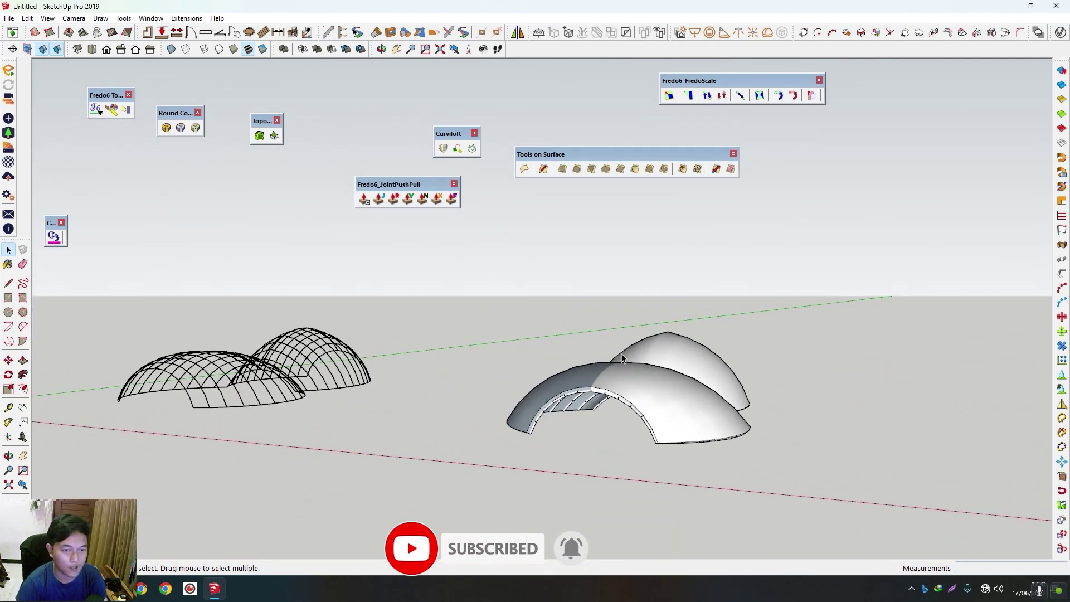